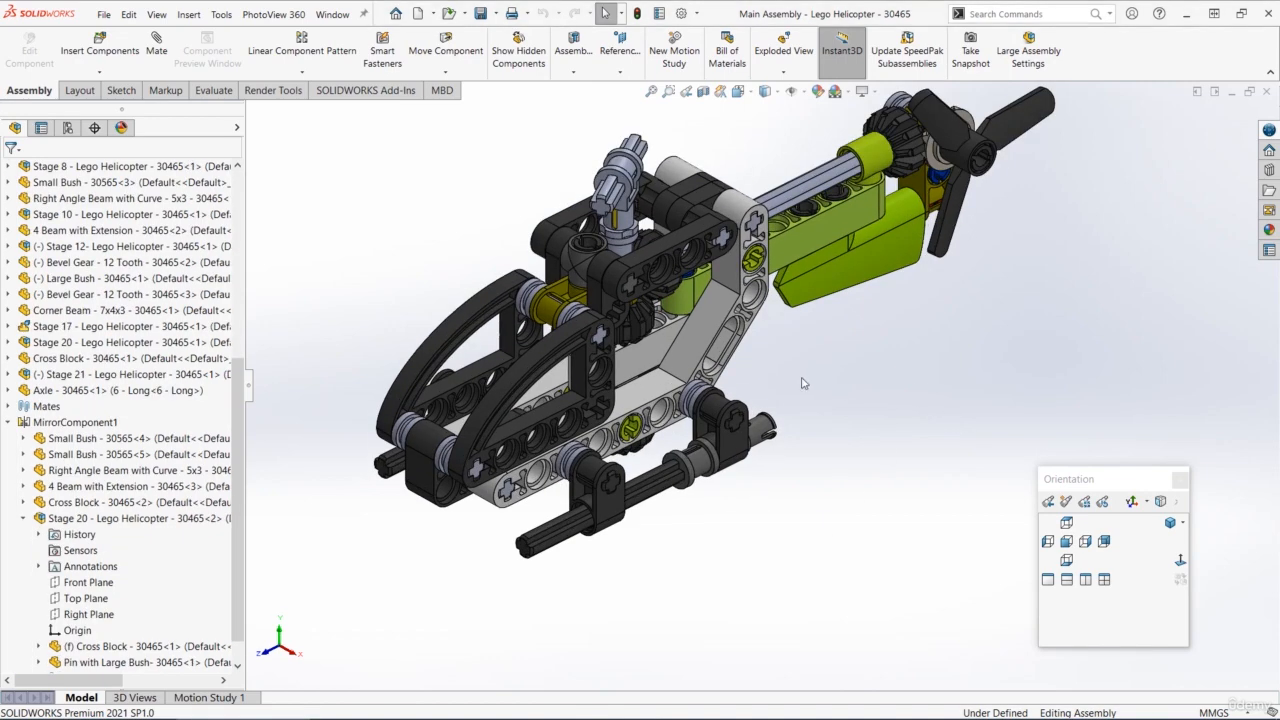
Open the Large Bush part on the helicopter's drive axle in its own window from the assembly.
middle_drag(803, 383, 715, 292)
click(701, 278)
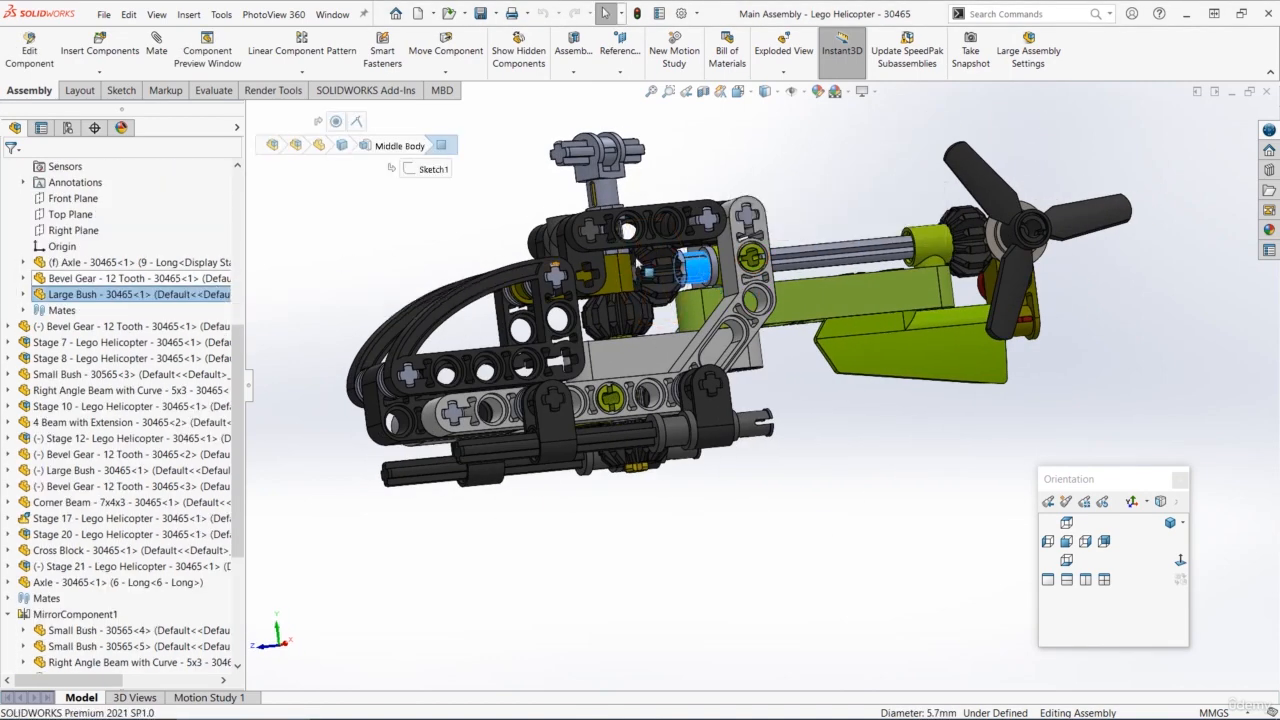
click(698, 268)
click(739, 185)
Save the bush part as a copy named "Large Rotor Blade - 30465" and open that copy.
click(103, 14)
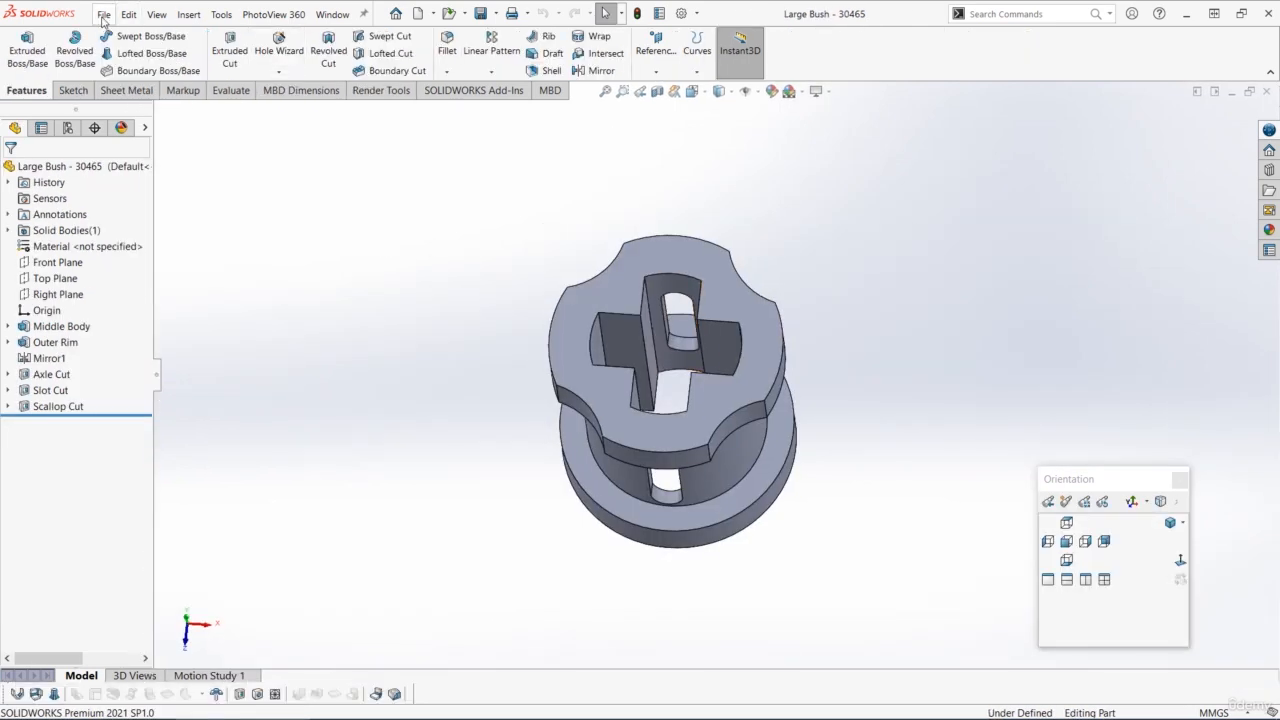
click(190, 184)
click(628, 410)
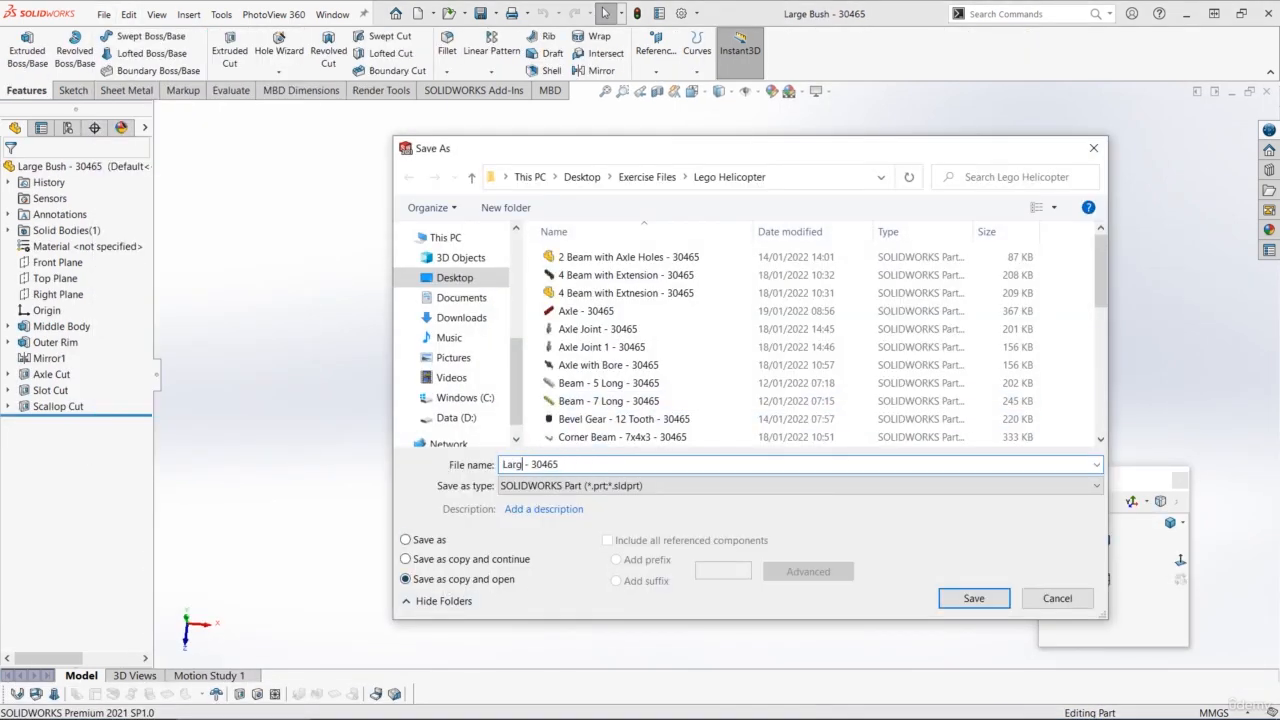
key(Return)
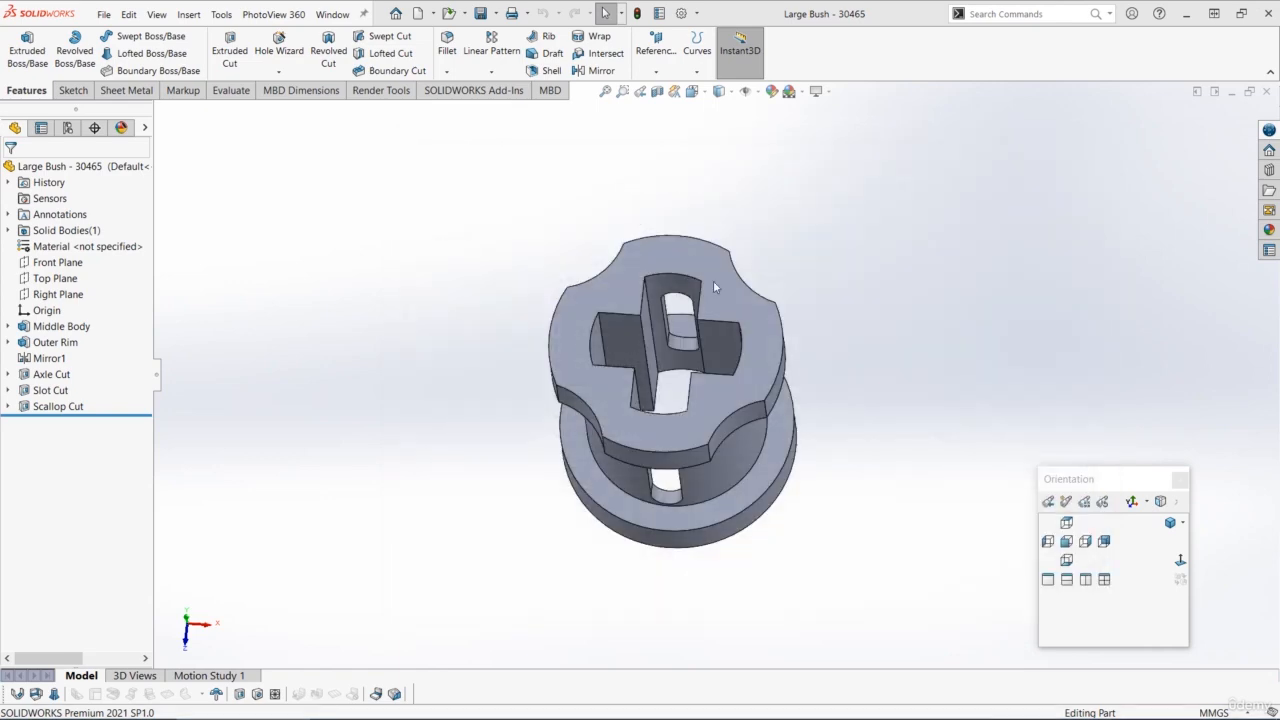
click(652, 384)
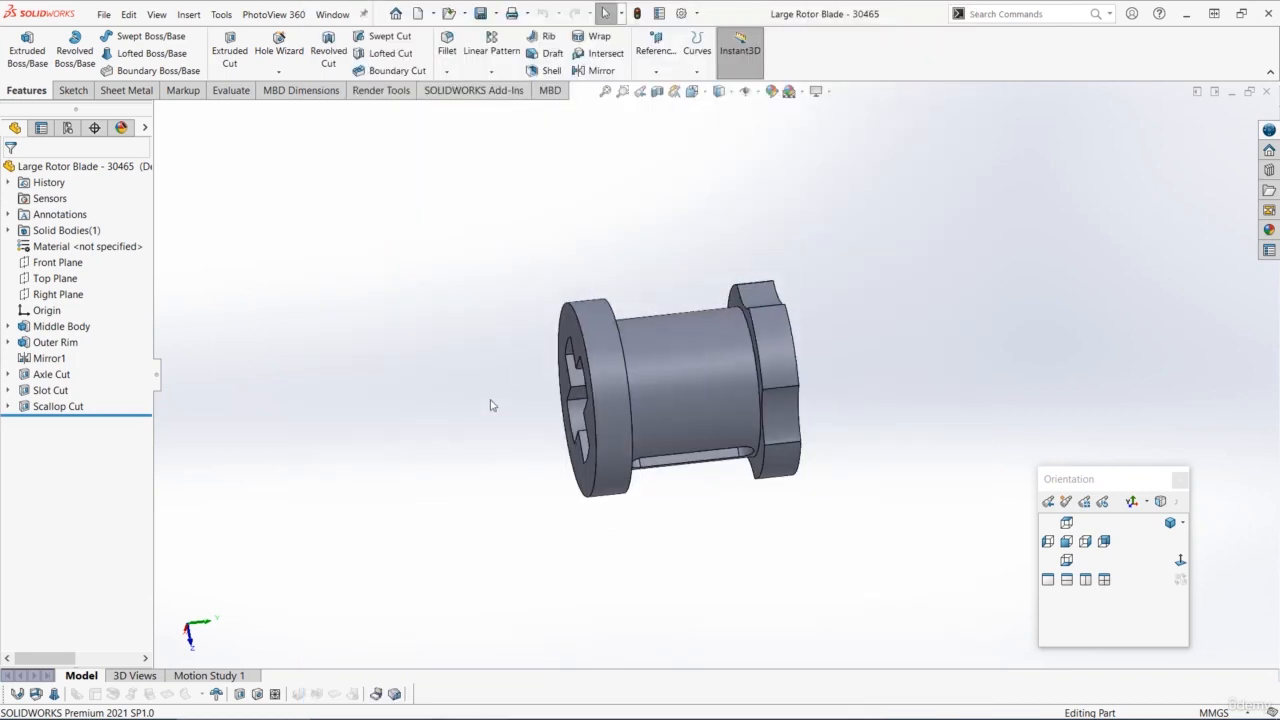
Start a sketch on the Right Plane and draw a circle of about 4 mm radius below the bush, centred under the origin.
scroll(542, 437, up, 2)
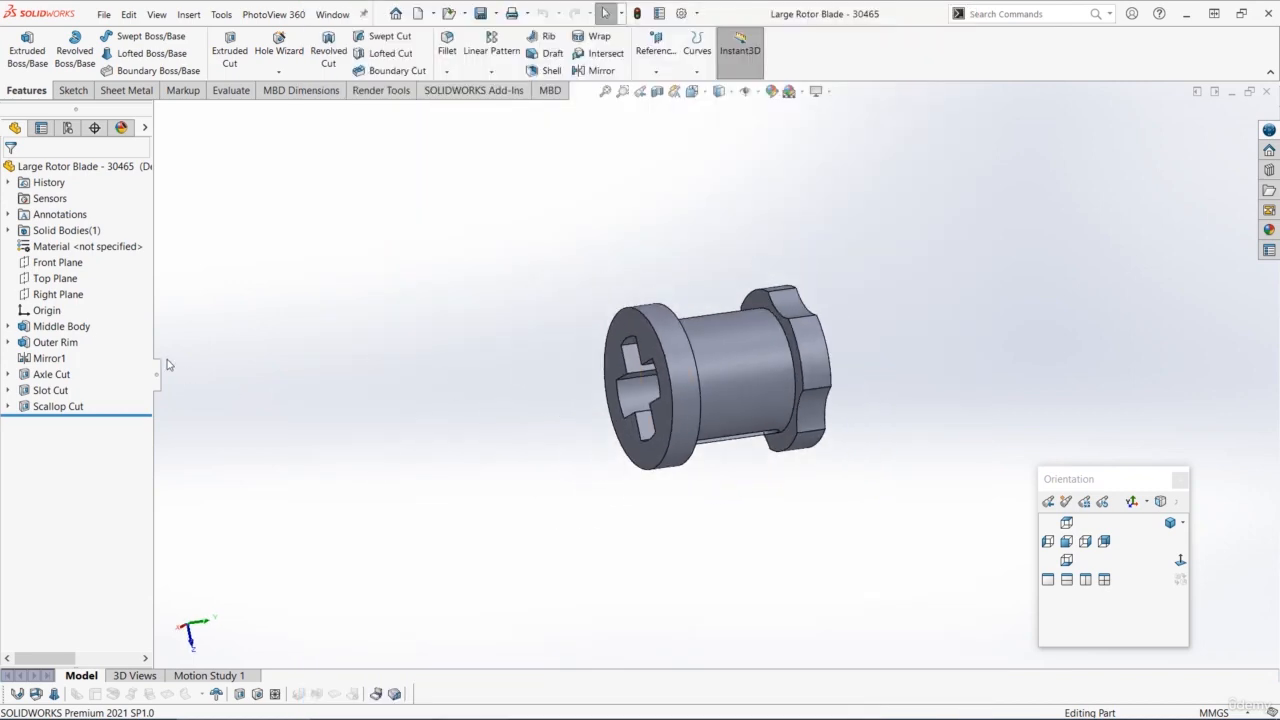
click(40, 295)
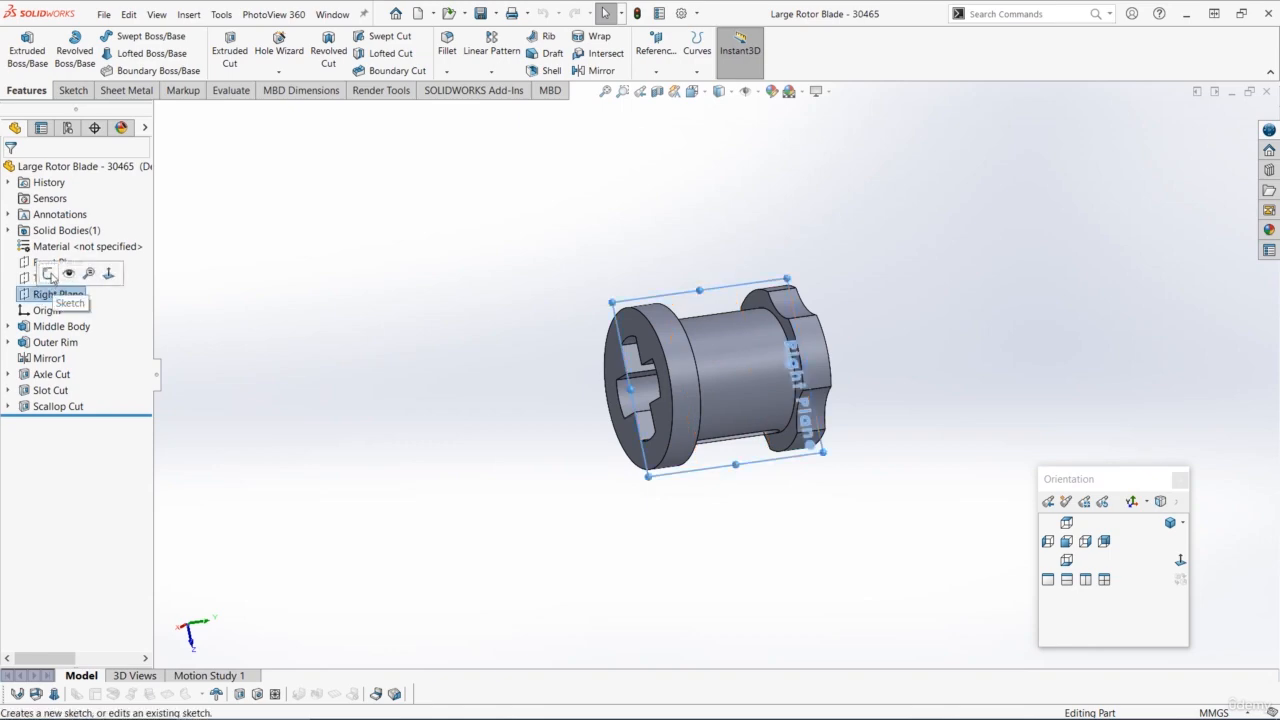
click(57, 280)
click(1179, 563)
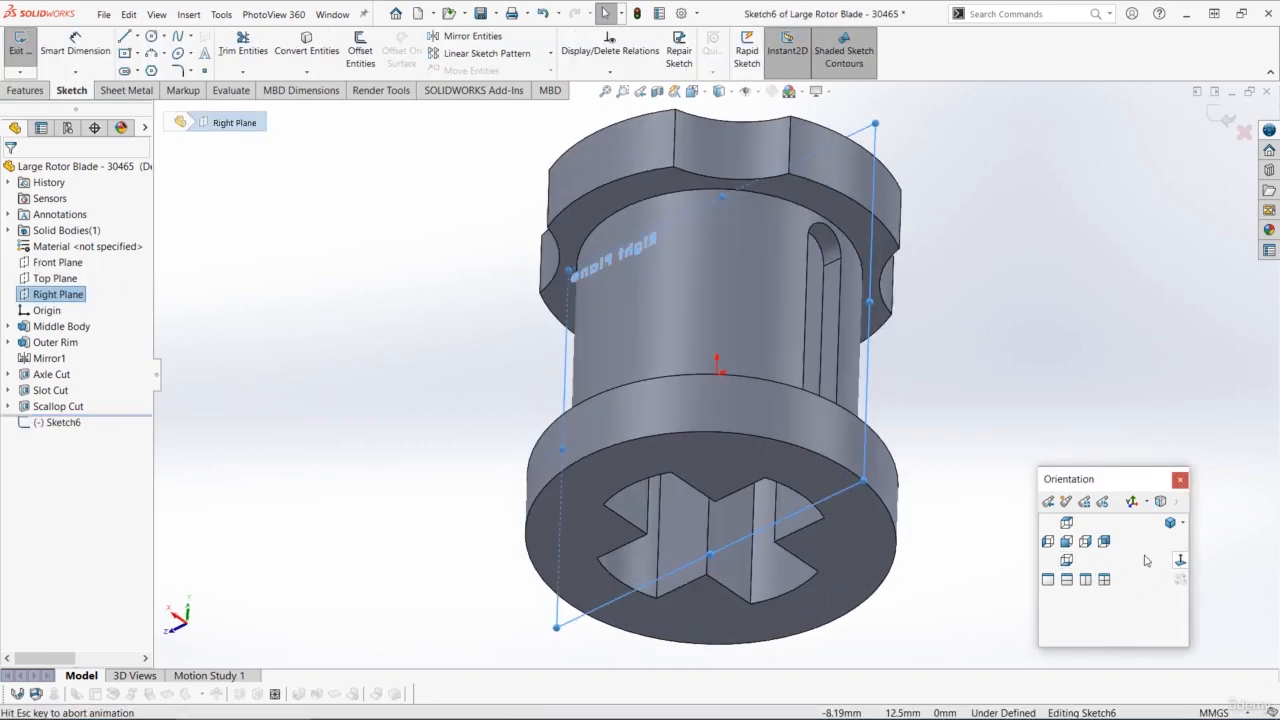
click(152, 37)
click(635, 472)
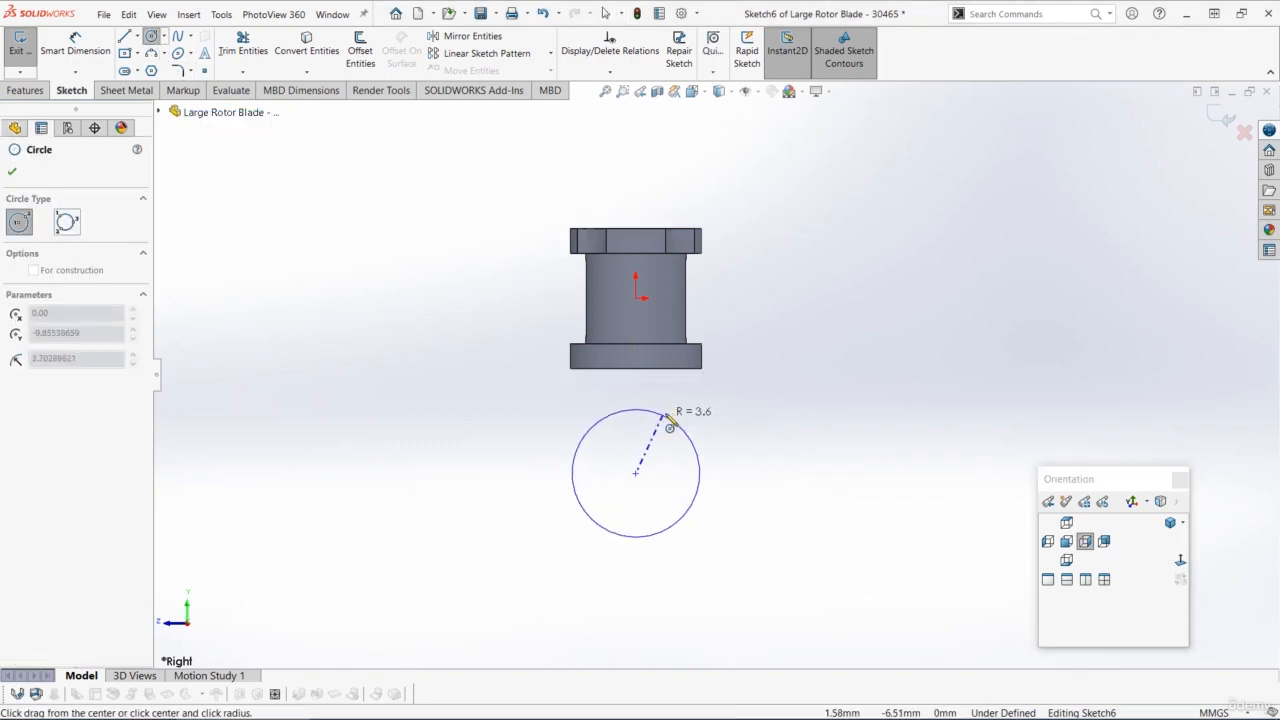
click(672, 410)
Dimension the circle's diameter at 7.4 mm.
middle_drag(676, 332, 690, 420)
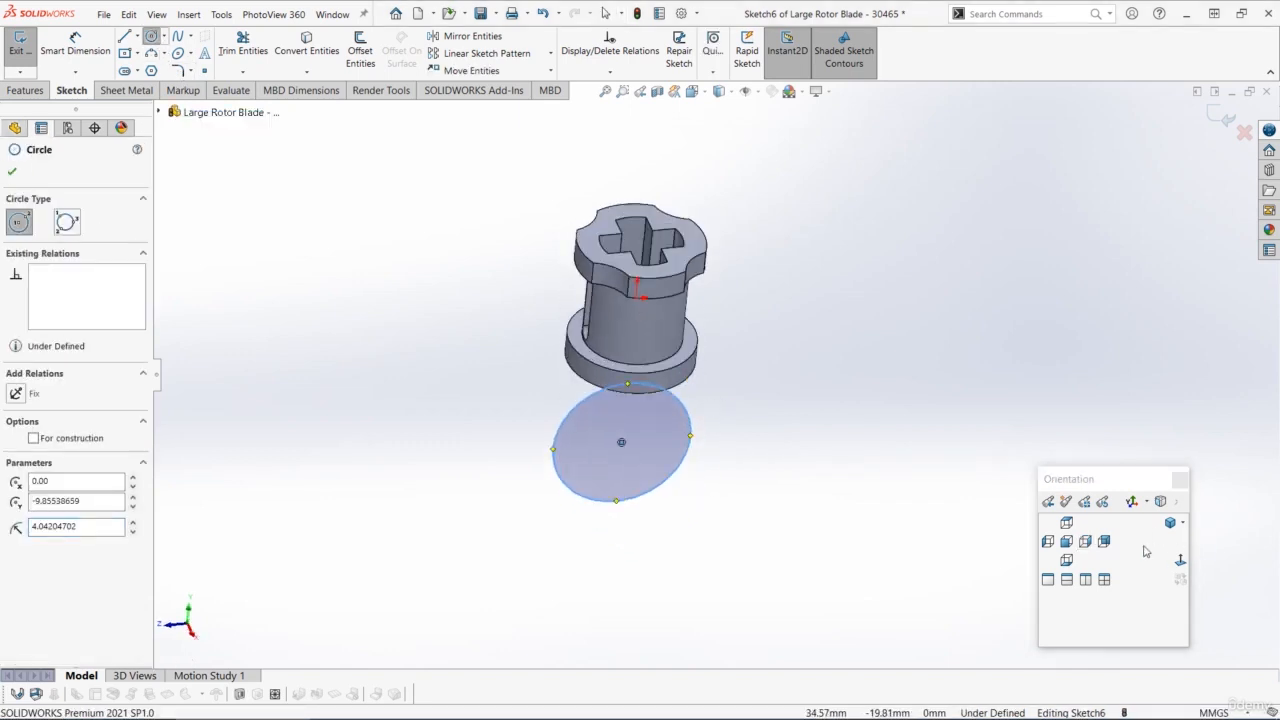
click(1180, 562)
scroll(868, 455, up, 1)
click(99, 48)
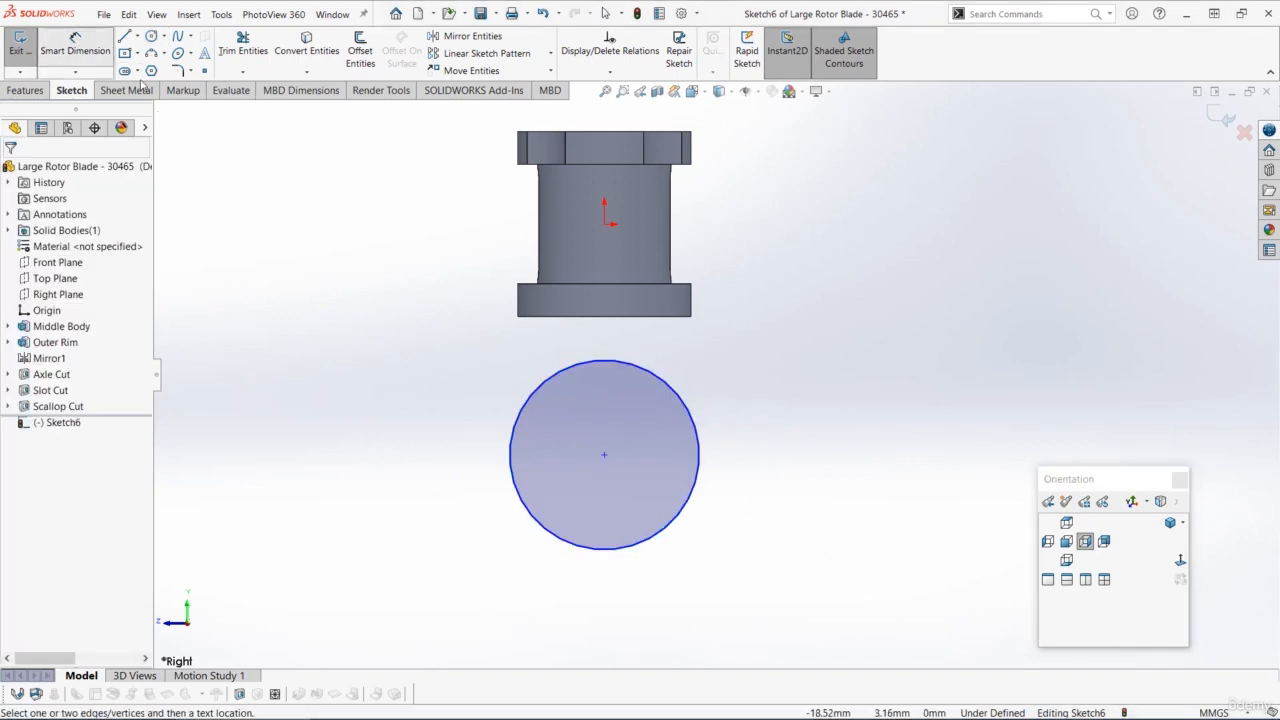
click(694, 423)
click(783, 427)
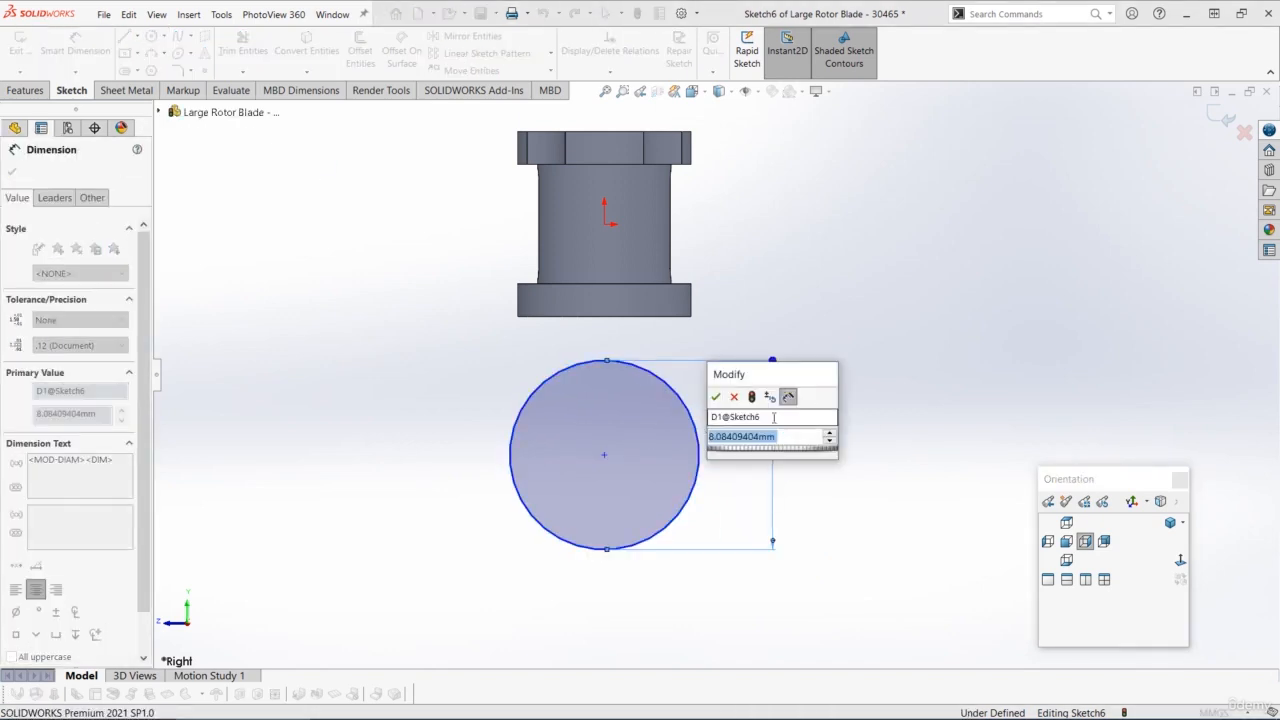
text(7.4)
key(Return)
Draw a smaller concentric circle inside the 7.4 mm circle and set its diameter to 4.8 mm.
right_drag(723, 322, 690, 400)
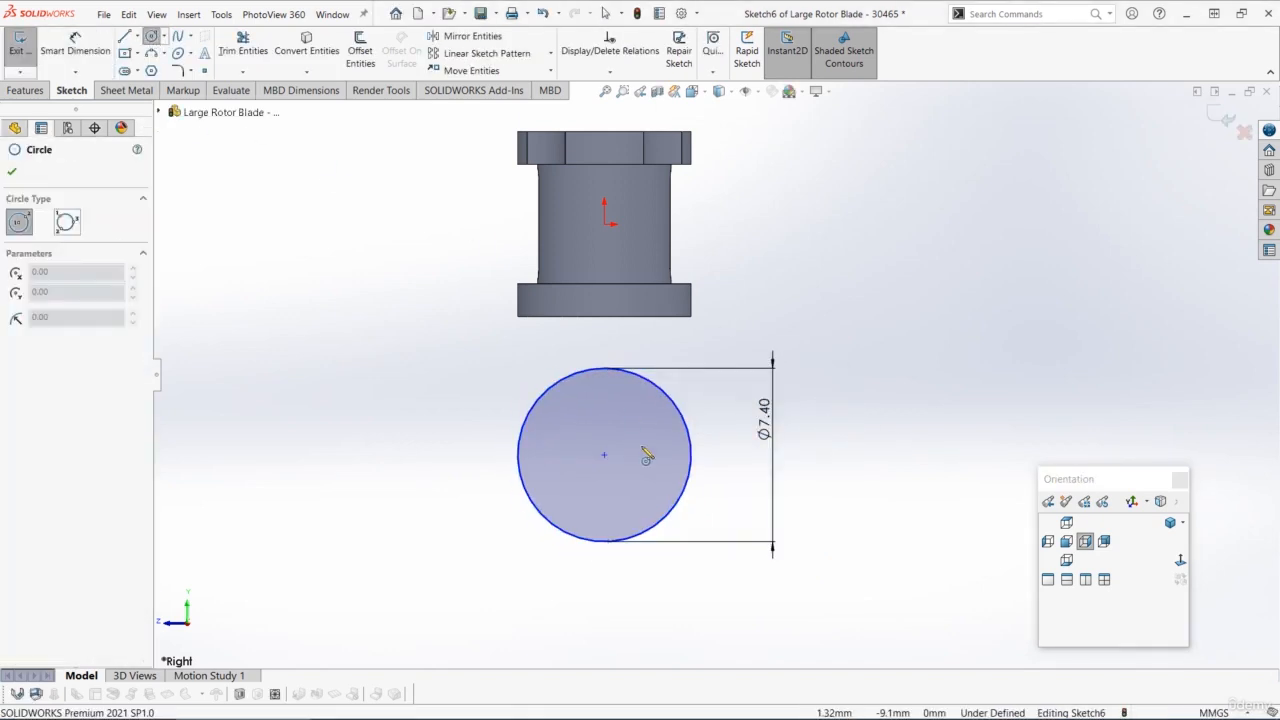
click(604, 455)
click(640, 428)
right_drag(878, 502, 879, 418)
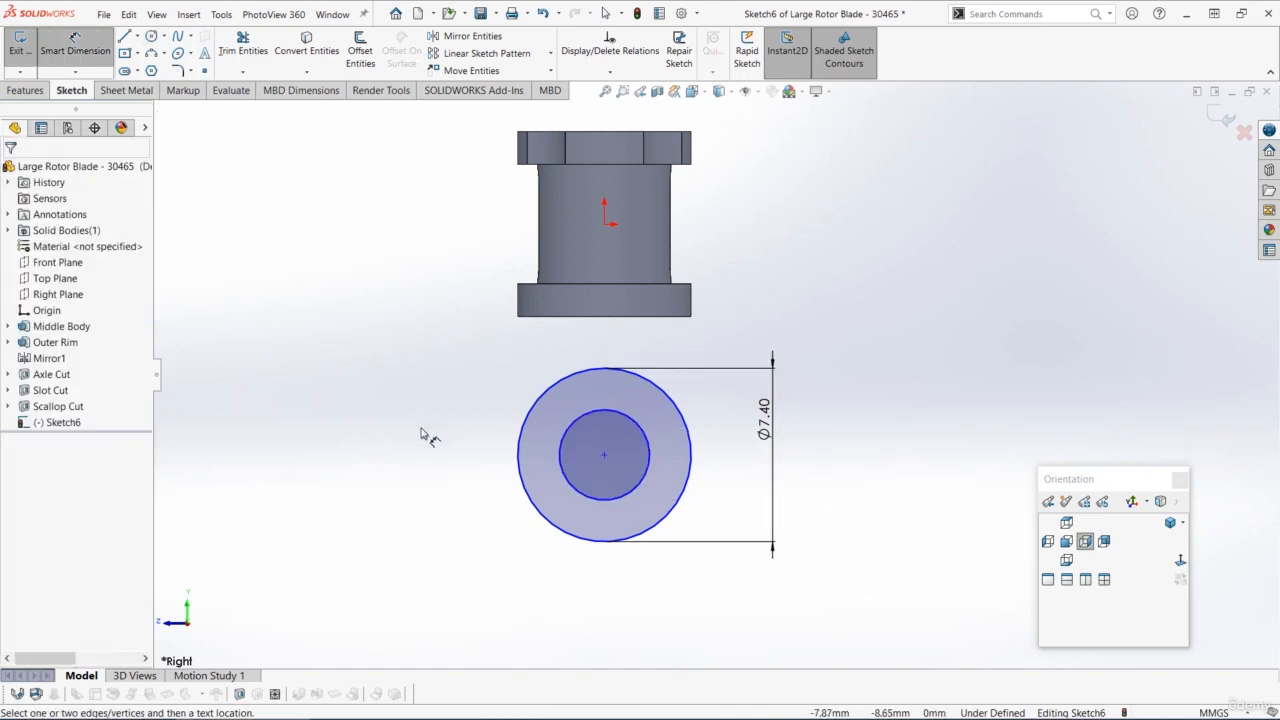
click(561, 440)
click(430, 440)
key(Return)
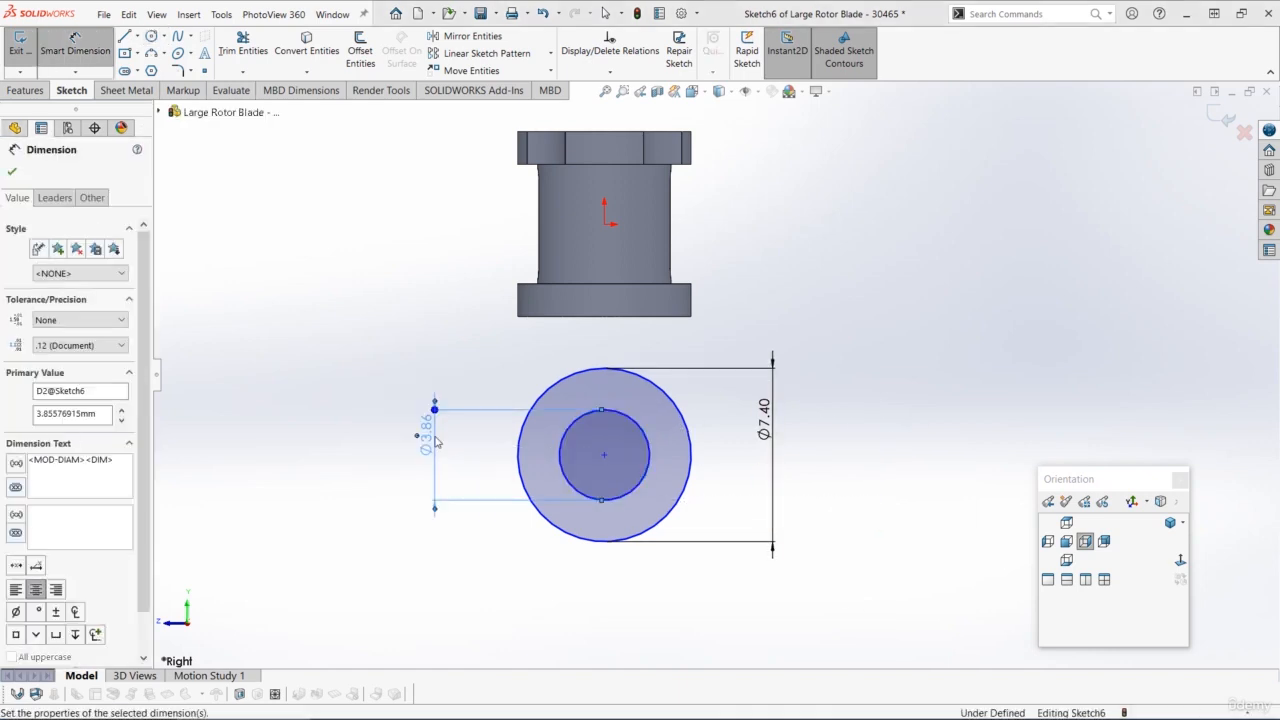
key(Escape)
Make the circles' common centre vertical with the sketch origin.
click(604, 455)
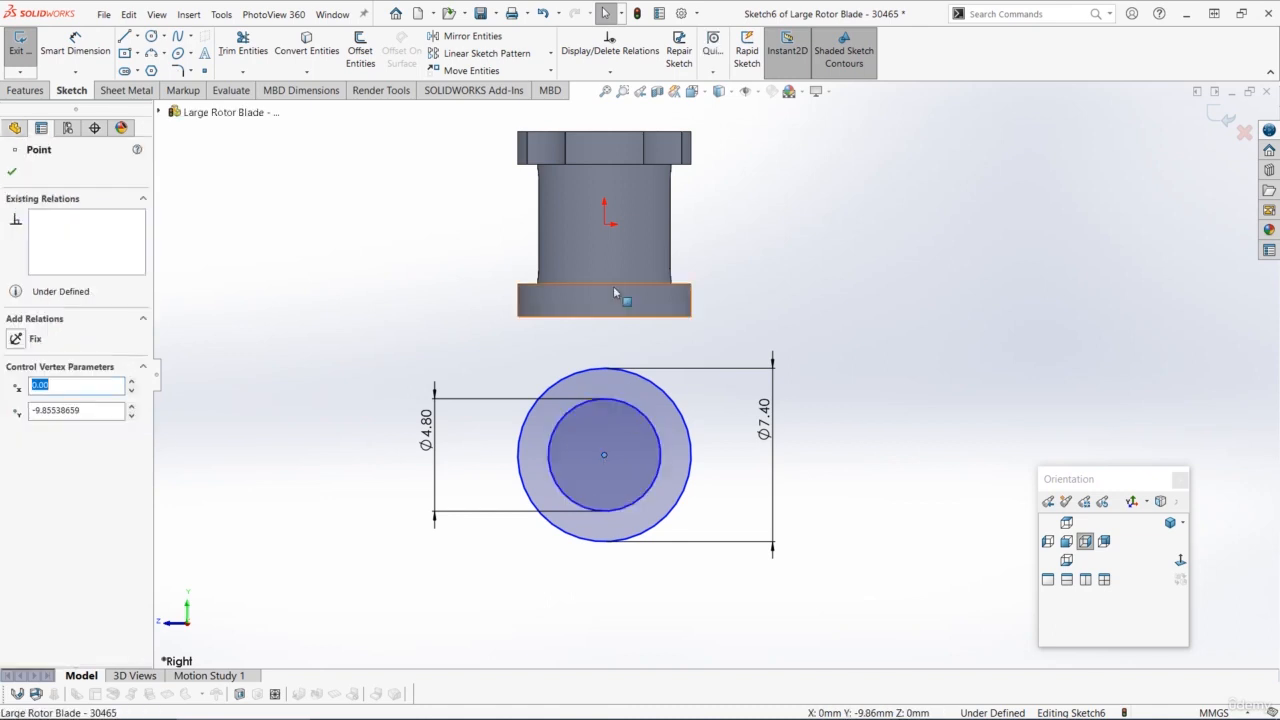
ctrl+click(604, 224)
click(663, 164)
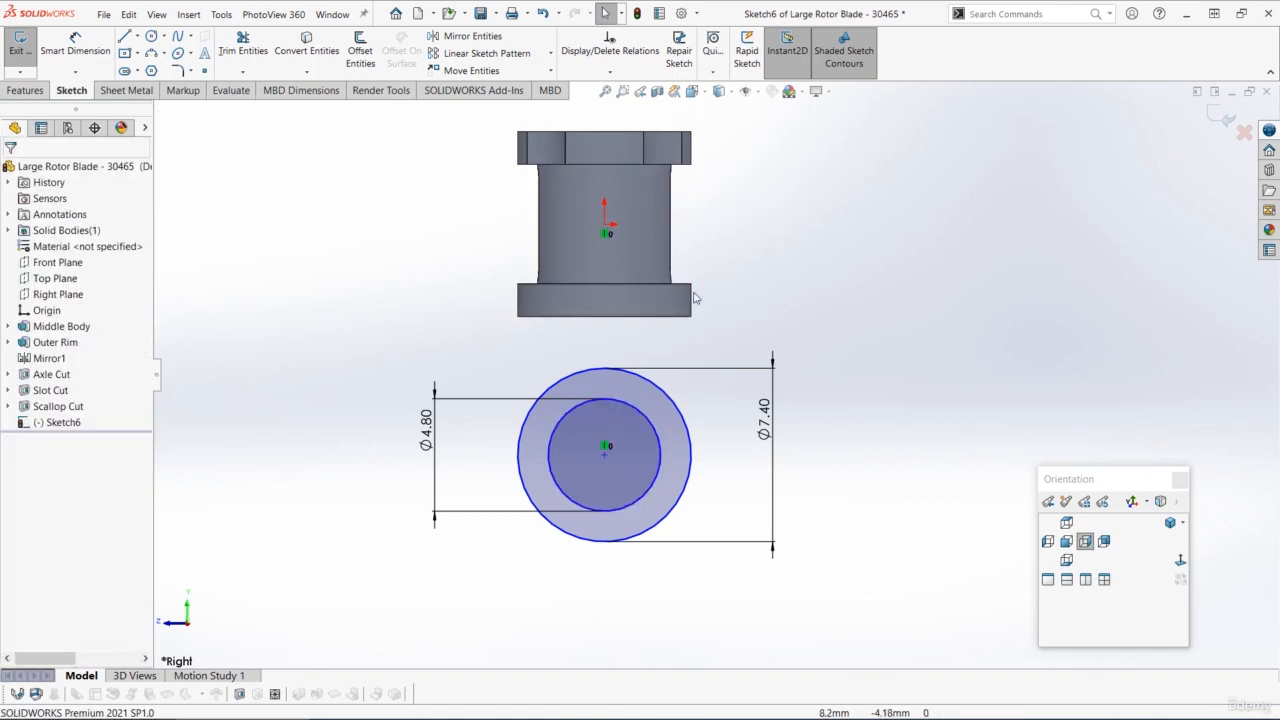
Dimension the distance from the bush's scalloped end to the far side of the outer circle at 15.6 mm.
click(75, 45)
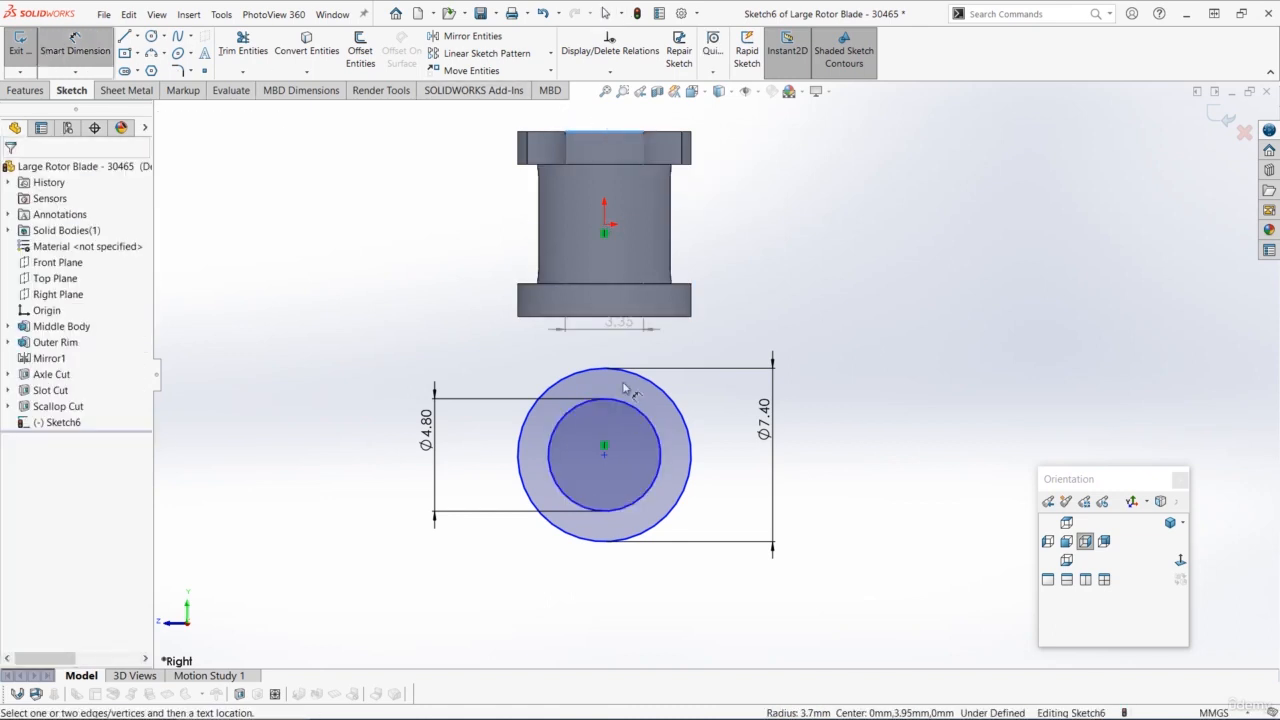
click(613, 542)
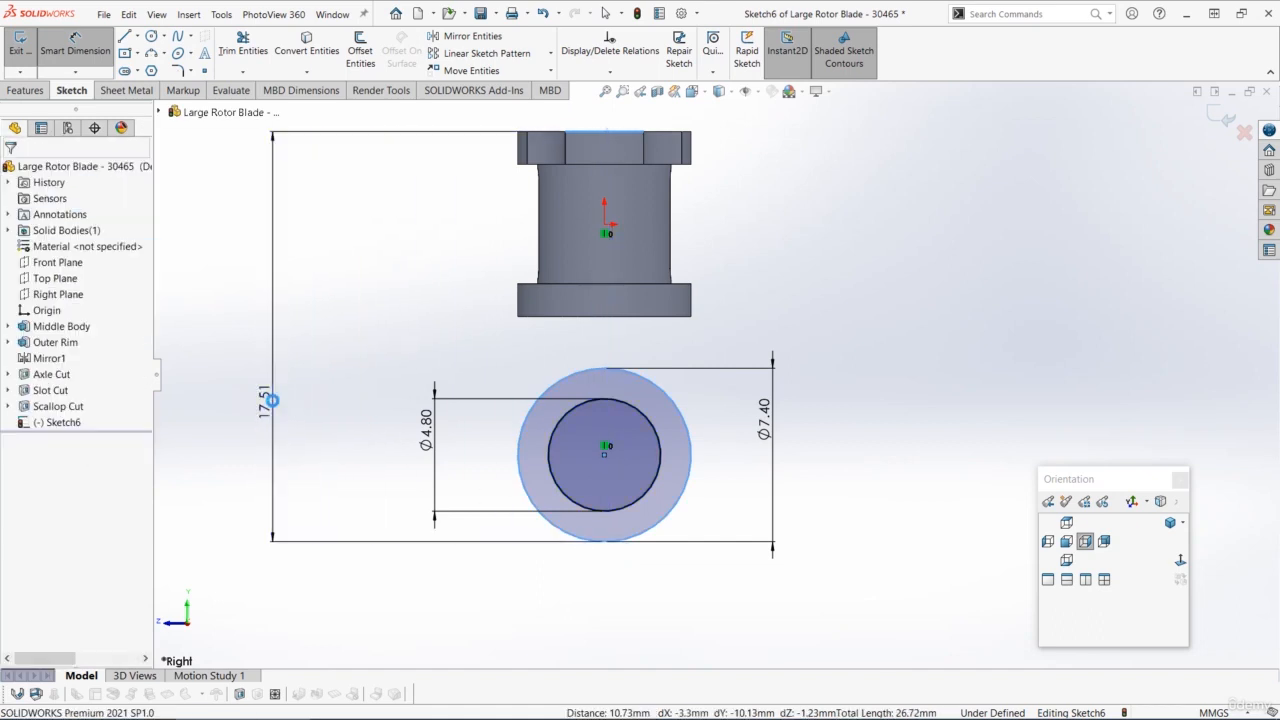
click(271, 400)
text(15.6)
key(Return)
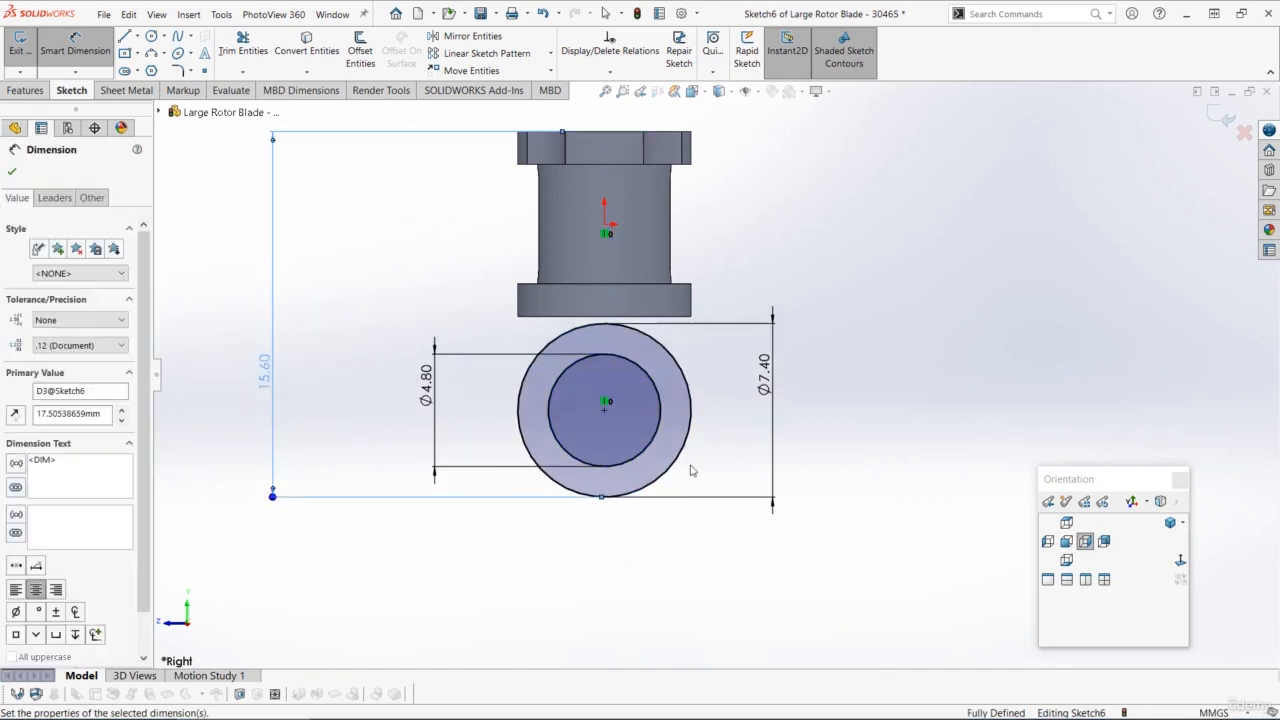
key(Escape)
scroll(667, 341, down, 1)
key(Escape)
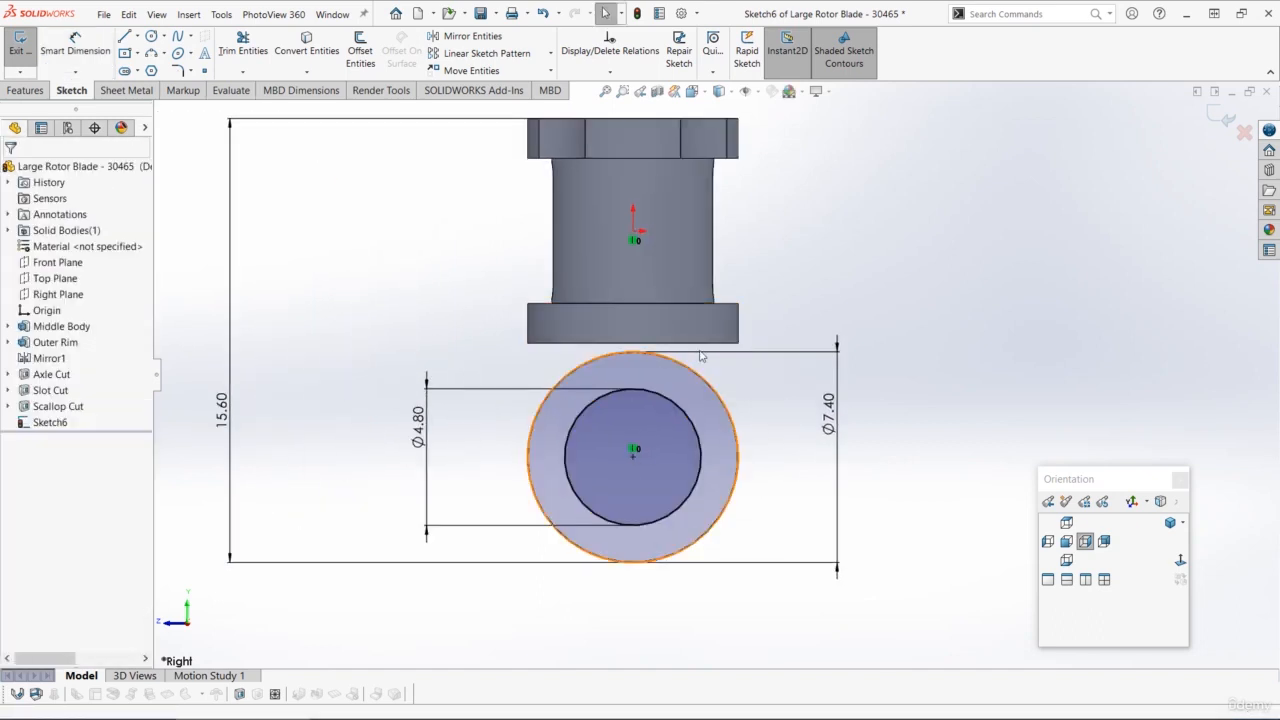
Extrude the ring between the two circles 7.8 mm with the Mid Plane end condition, merging the result.
scroll(700, 356, up, 1)
middle_drag(700, 356, 610, 258)
scroll(622, 228, down, 1)
click(29, 89)
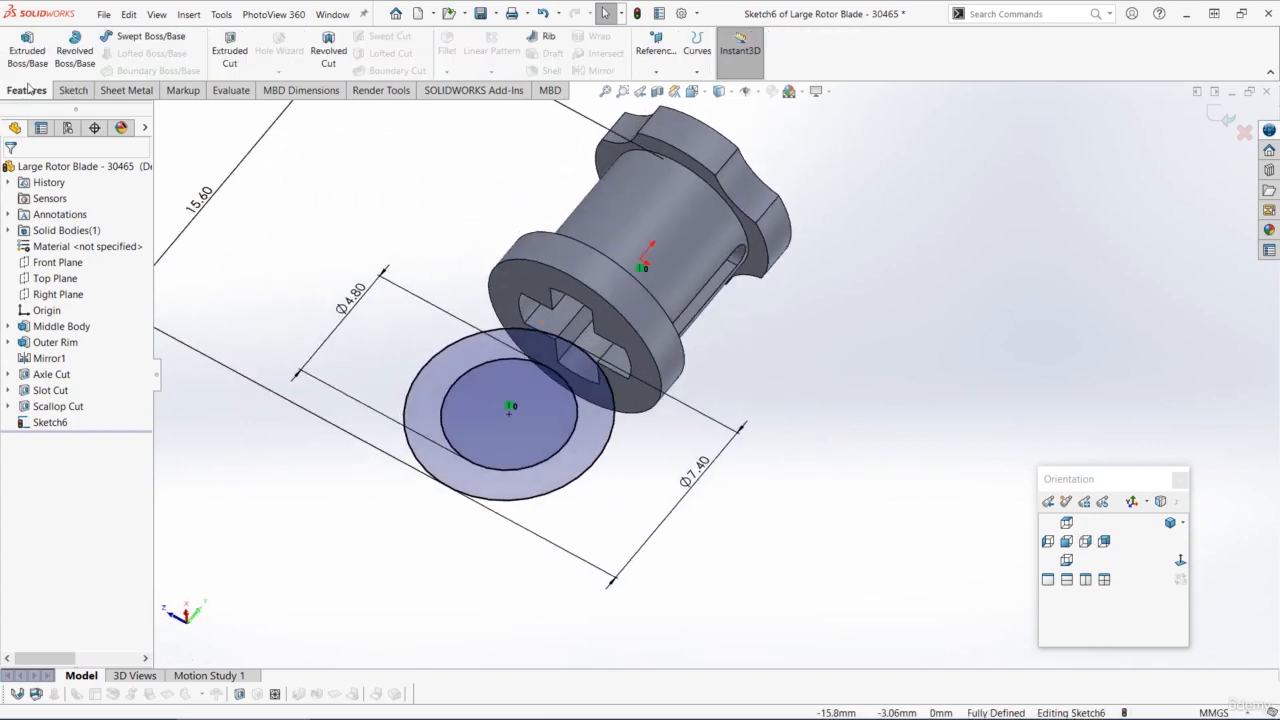
click(27, 50)
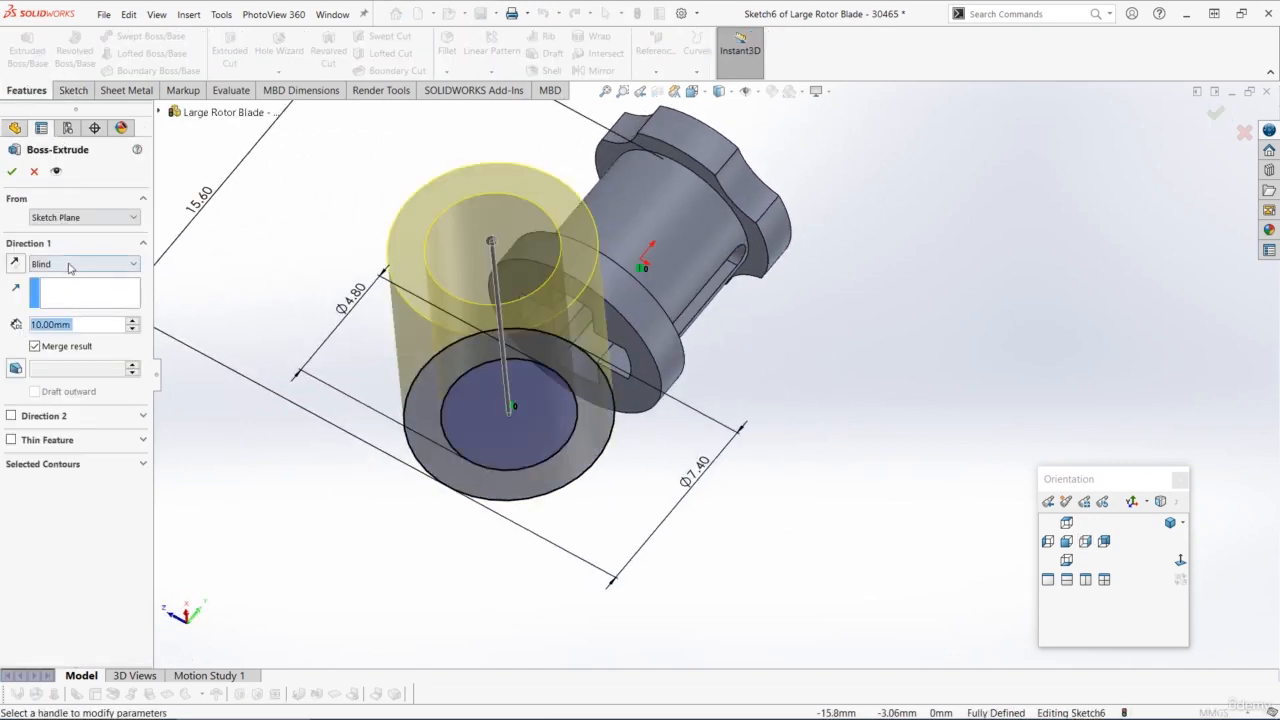
click(70, 264)
click(62, 345)
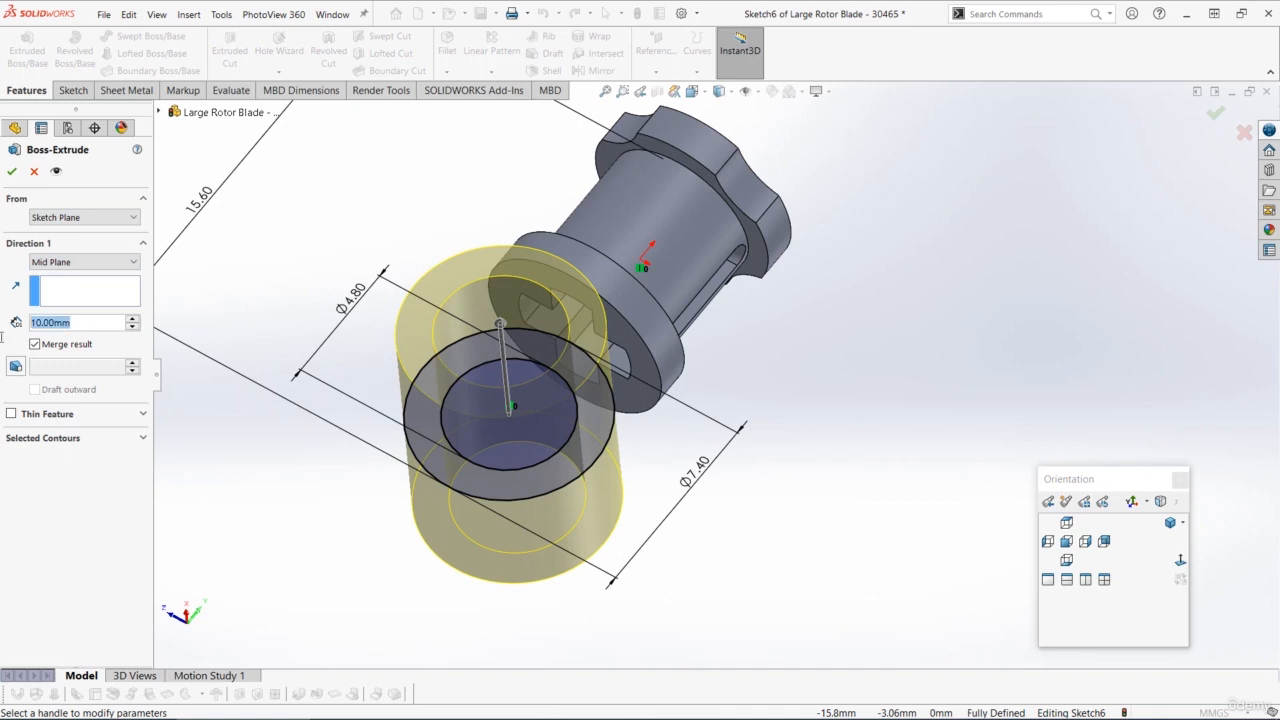
text(7.8)
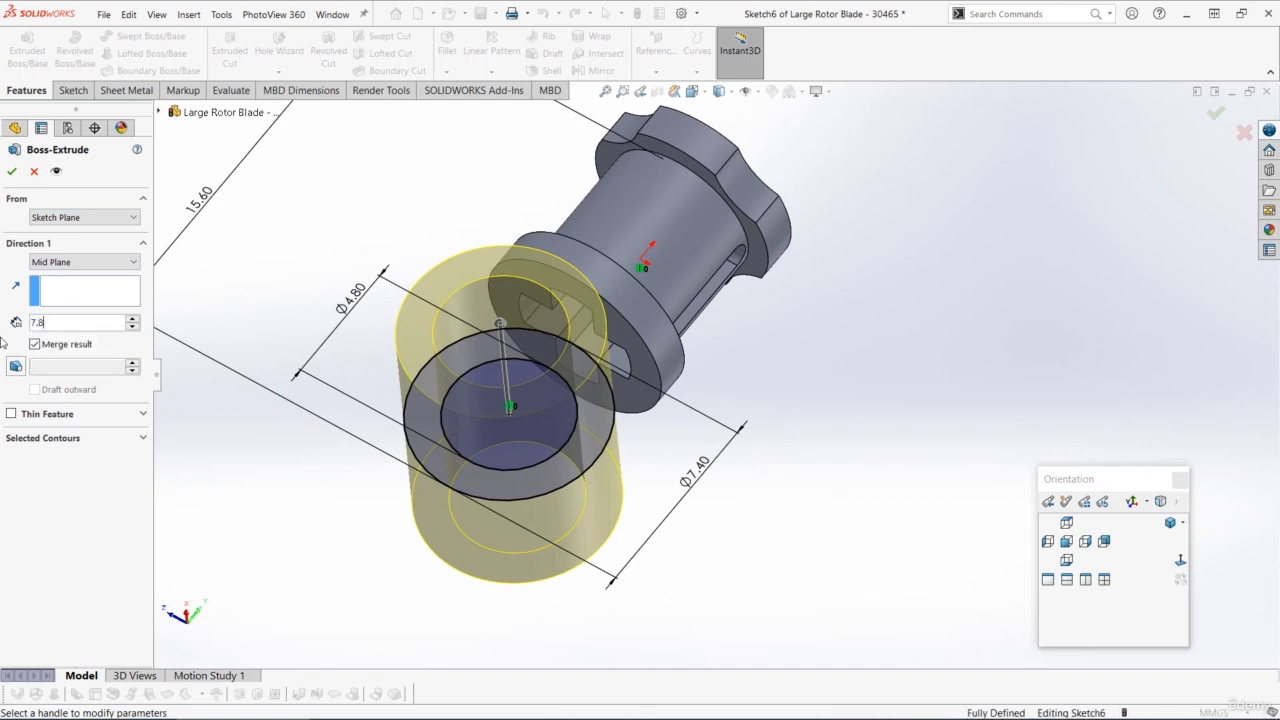
key(Return)
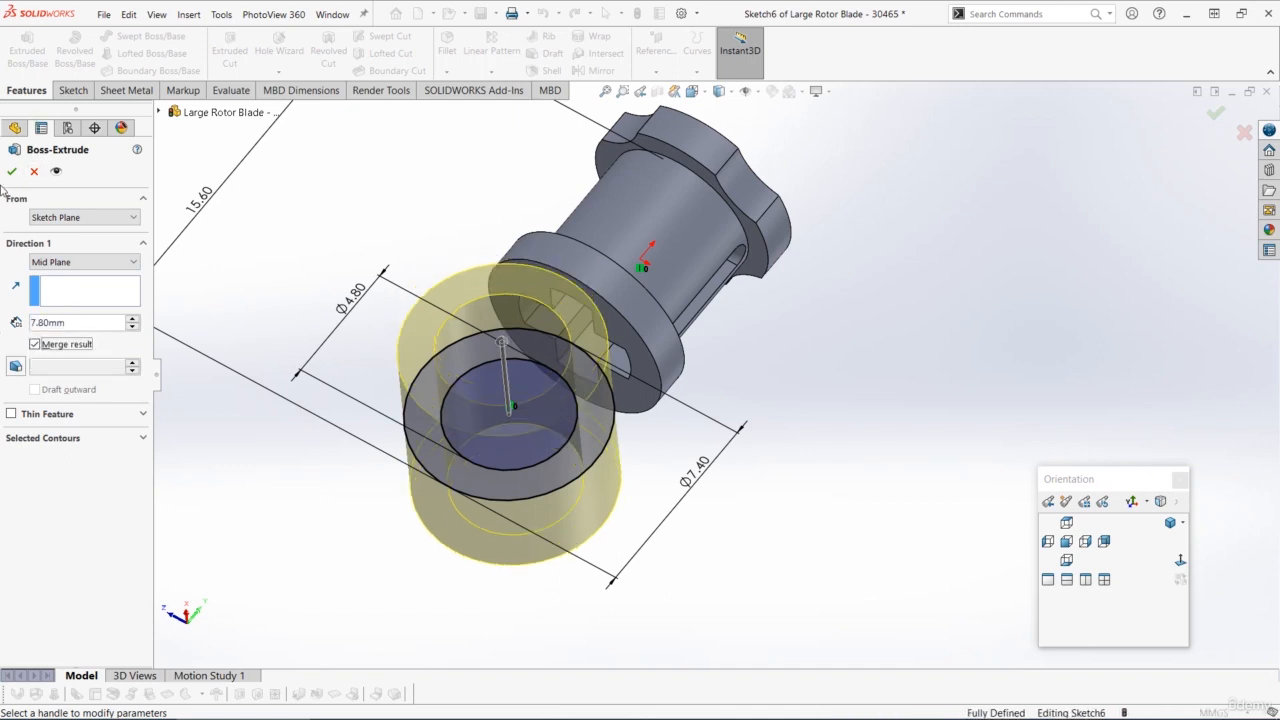
click(11, 171)
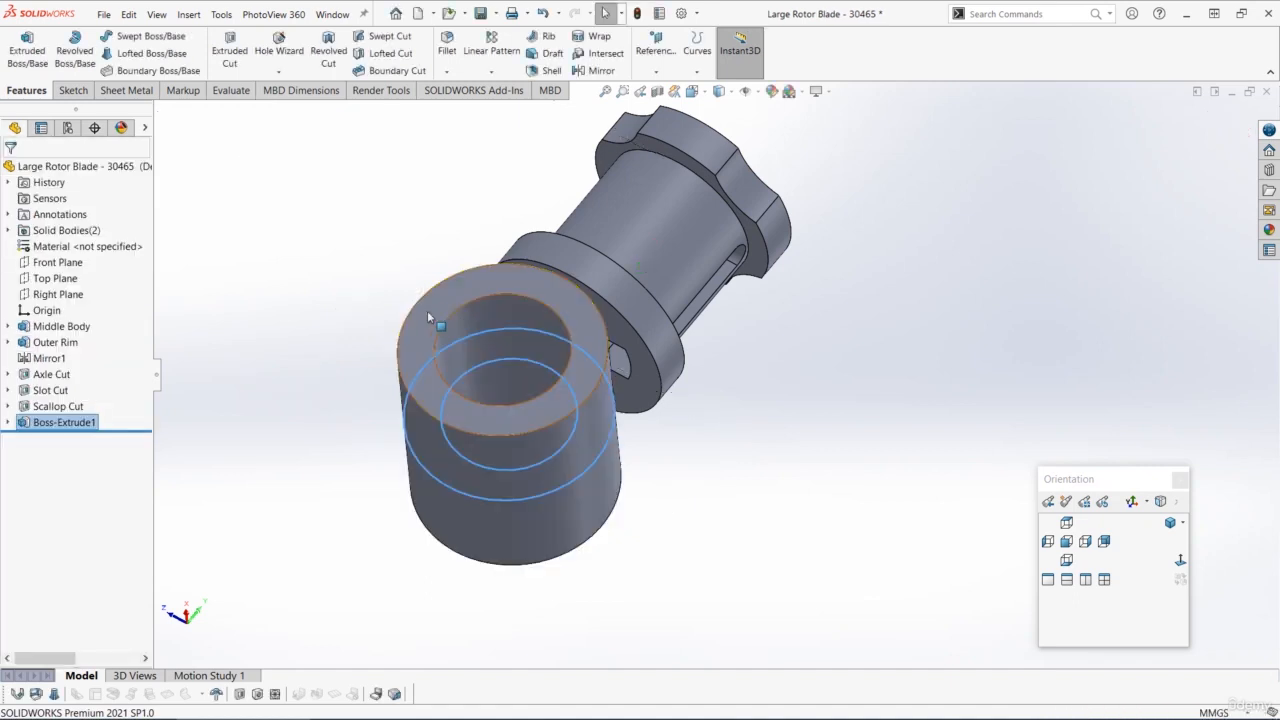
Rename the new ring extrusion feature "Pin Hole".
middle_drag(427, 317, 391, 288)
key(Escape)
click(60, 422)
key(F2)
text(Pi)
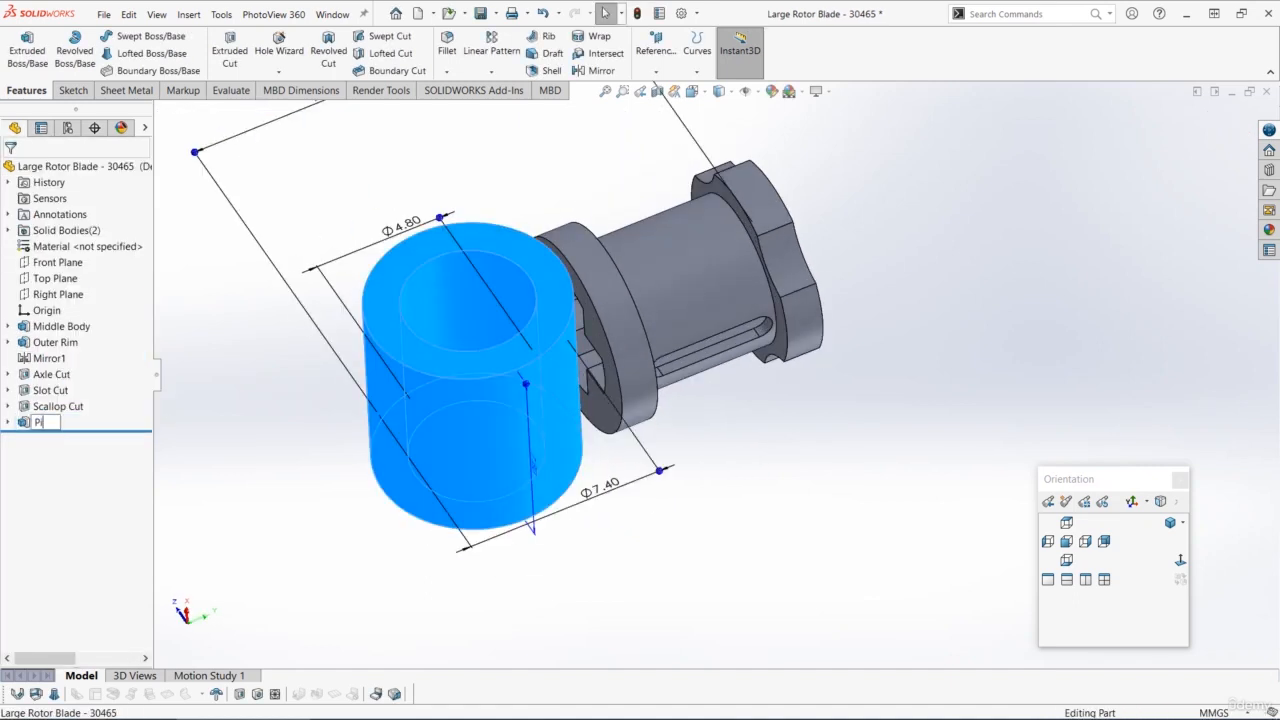
click(228, 424)
Start a sketch on the bush's rim face next to the ring and convert its outer circular edge into a sketch circle.
scroll(257, 431, up, 1)
middle_drag(260, 426, 315, 309)
middle_drag(682, 343, 645, 326)
scroll(644, 323, down, 2)
click(620, 328)
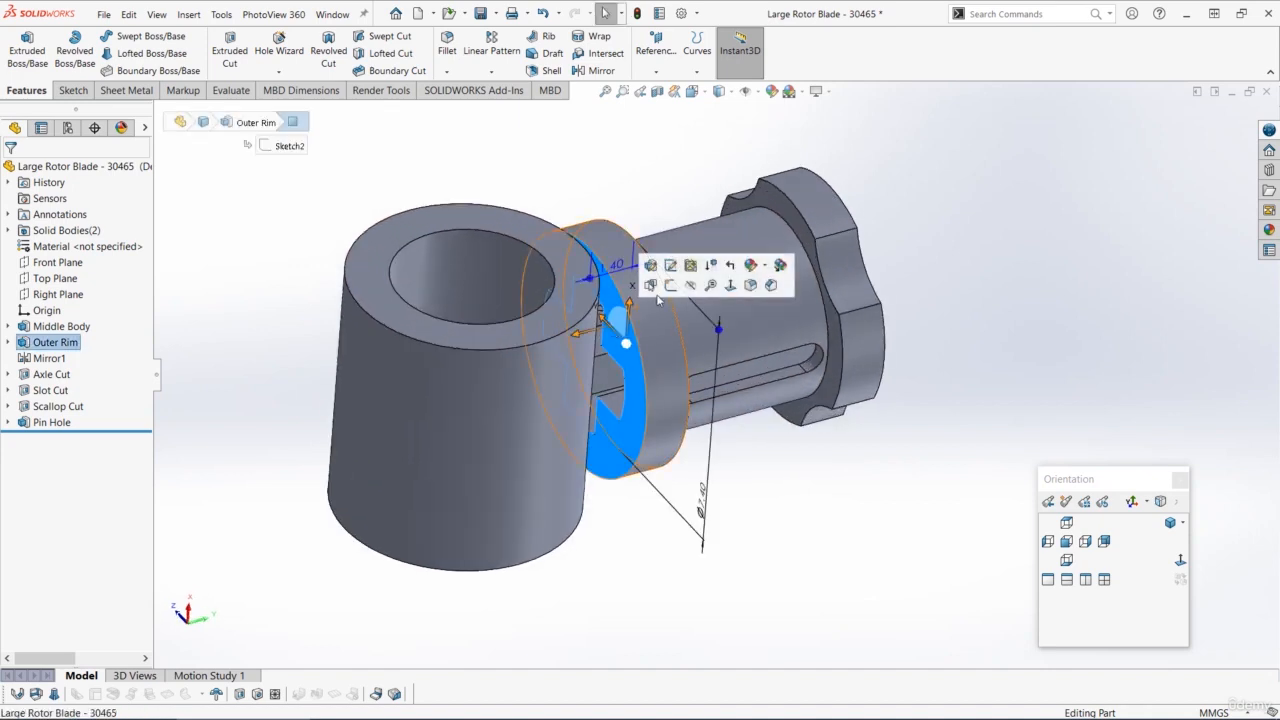
click(676, 291)
click(625, 302)
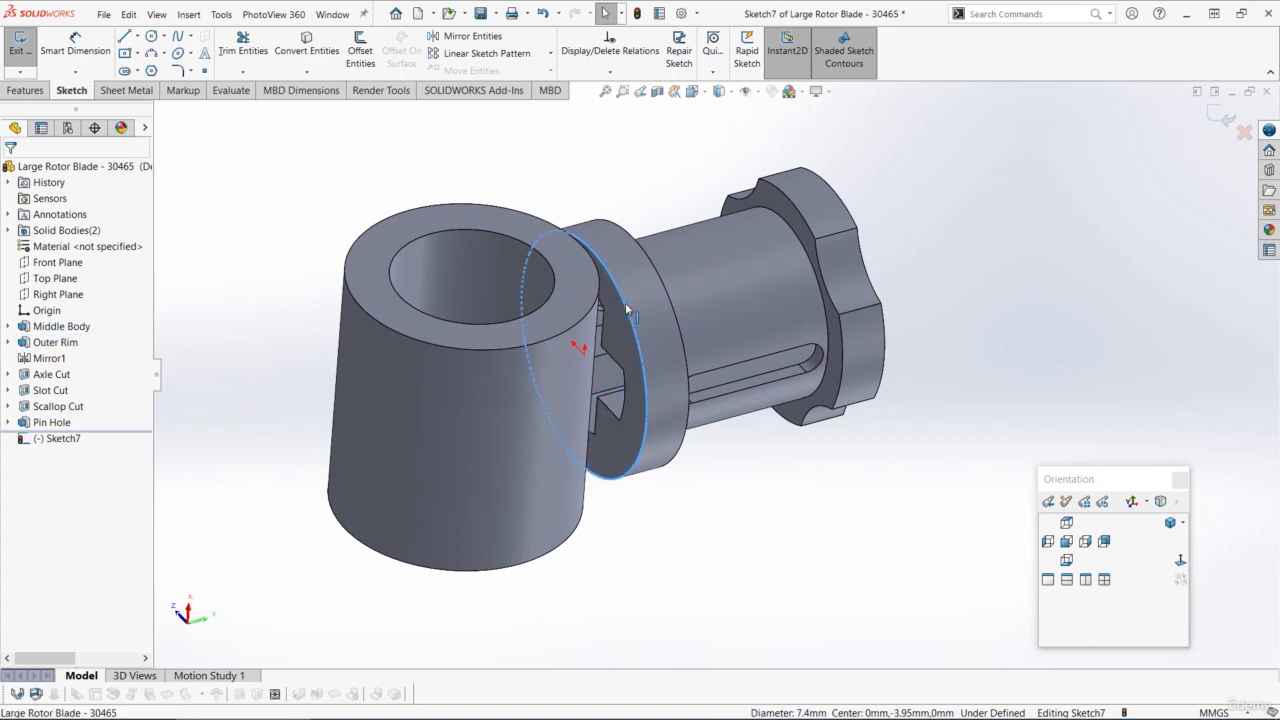
click(298, 50)
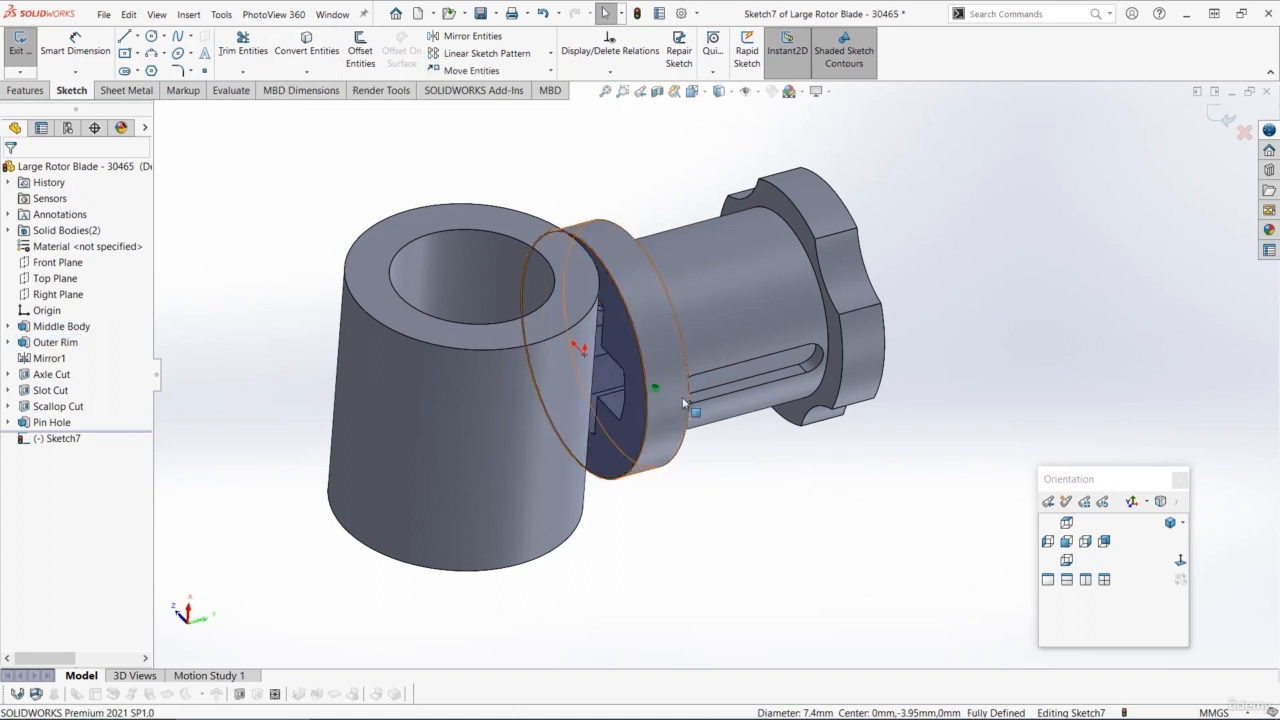
Extrude the converted circle Up To Surface, ending at the ring's outer cylindrical face, with the result merged.
middle_drag(662, 264, 612, 275)
click(25, 90)
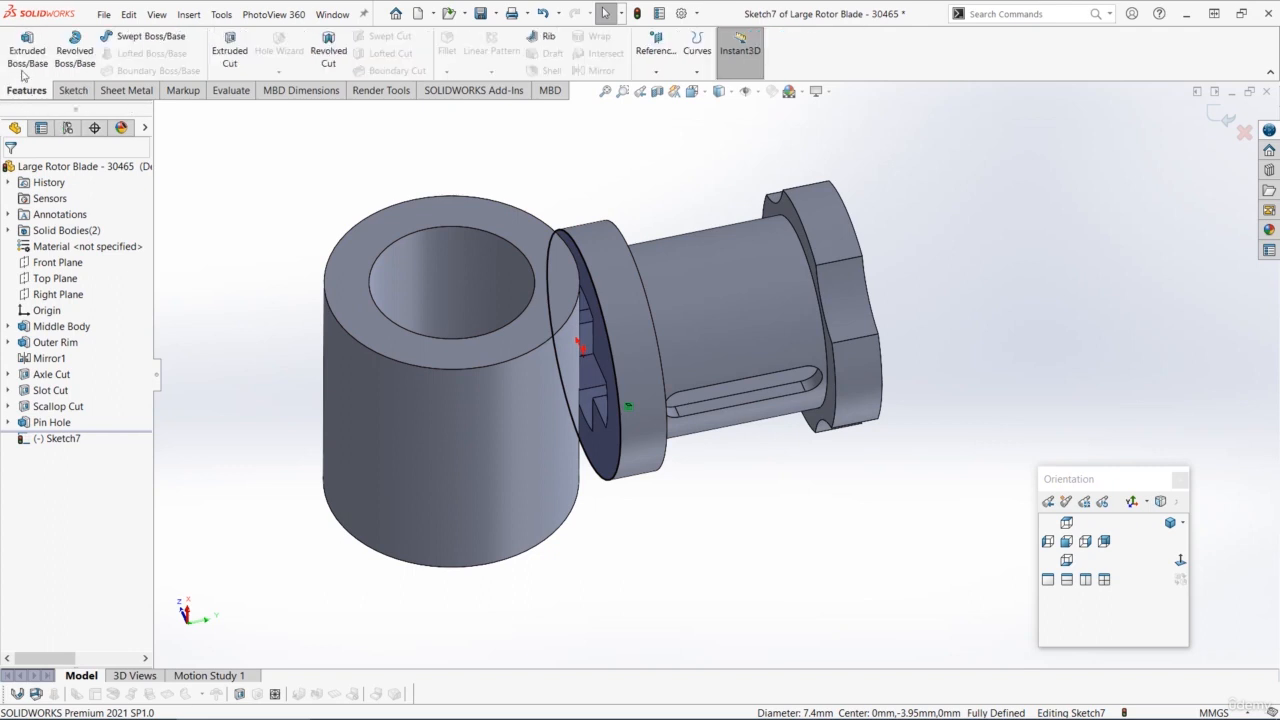
click(27, 50)
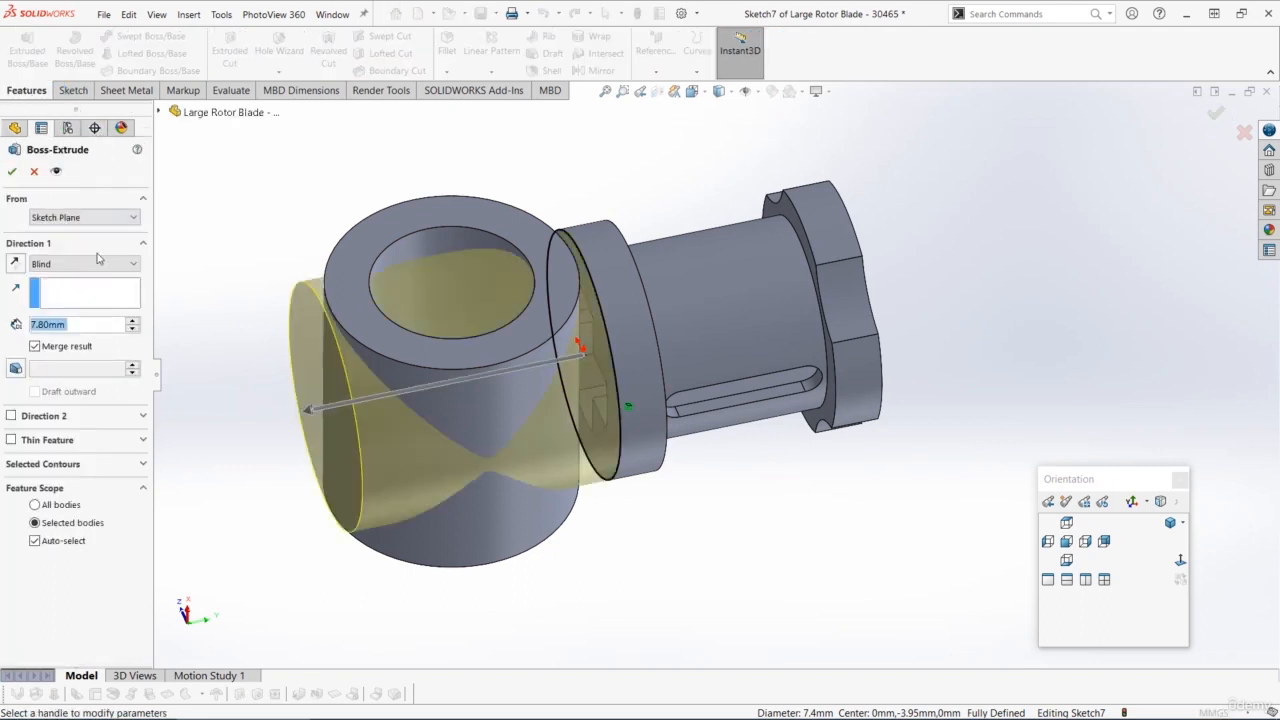
click(86, 264)
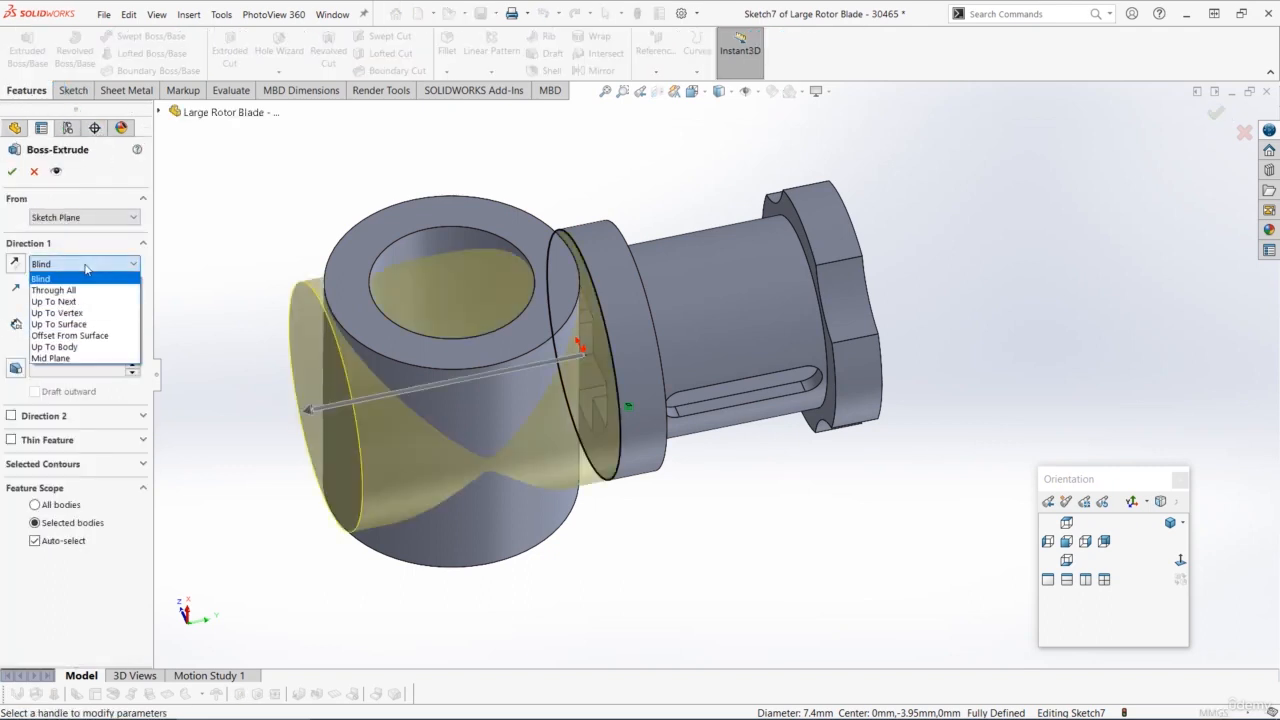
click(76, 325)
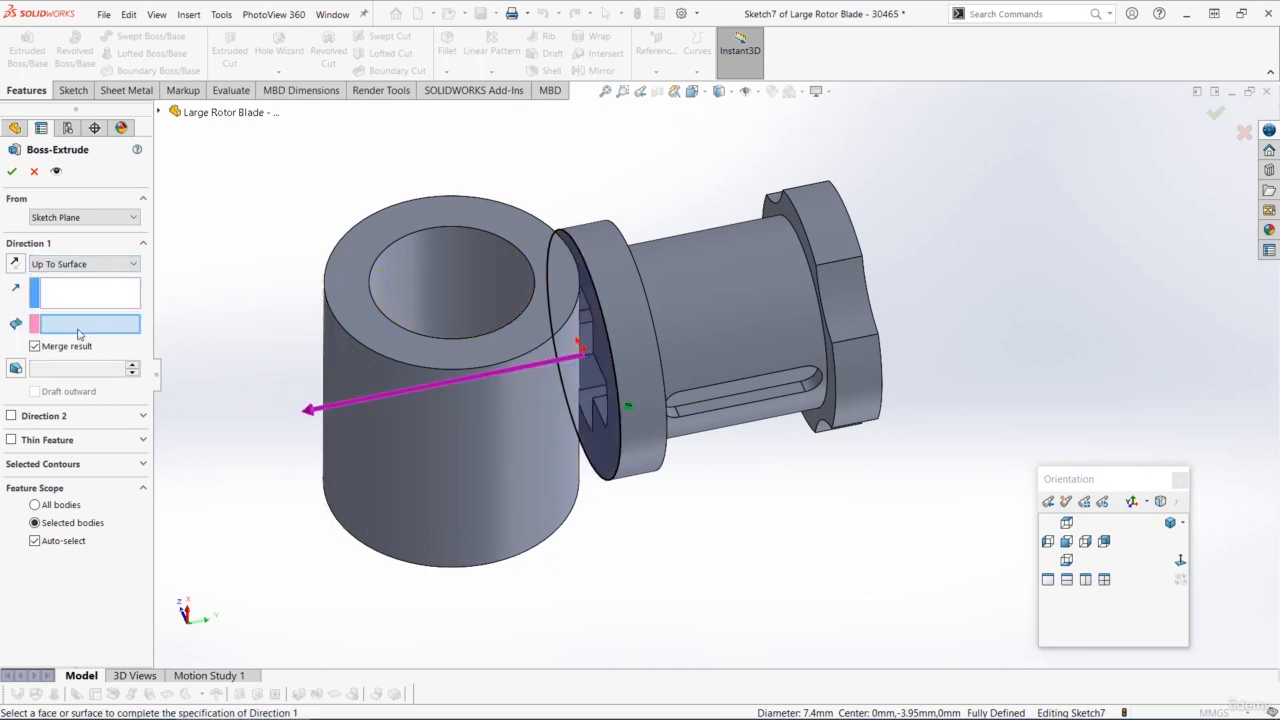
click(528, 436)
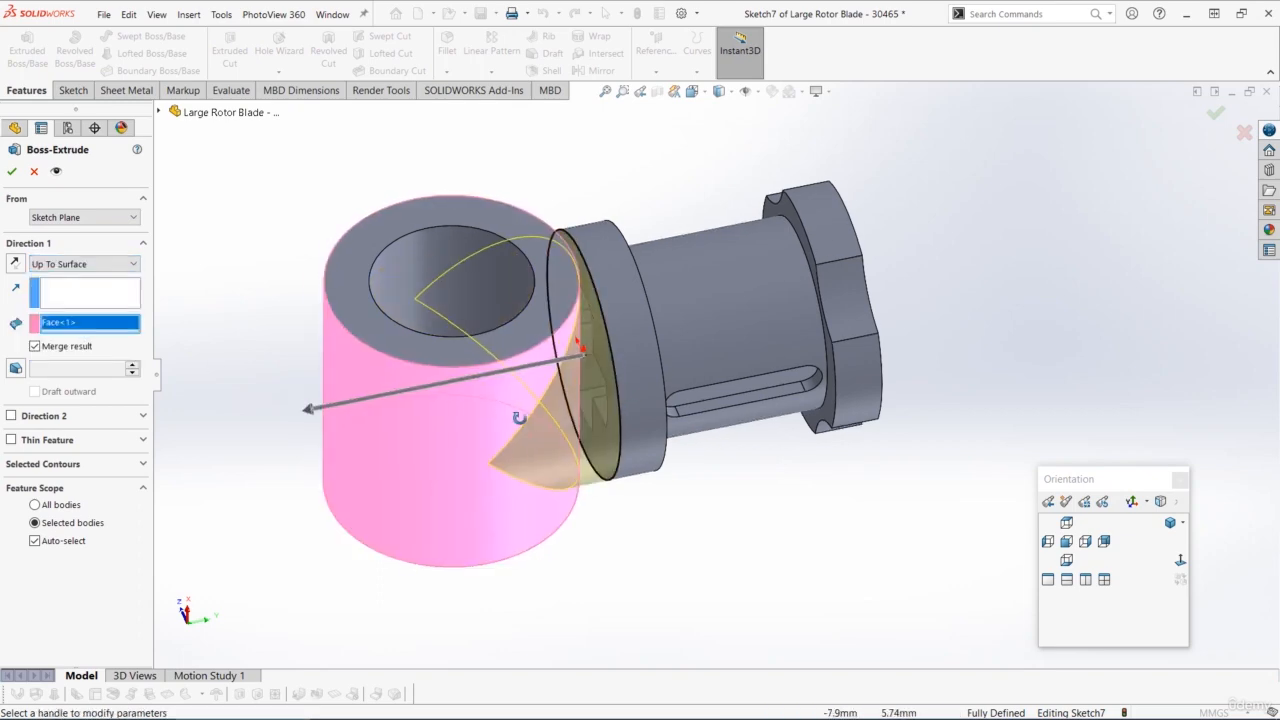
mouse_move(519, 417)
middle_down()
mouse_move(500, 425)
mouse_move(571, 523)
mouse_move(509, 371)
mouse_move(530, 436)
mouse_move(515, 430)
middle_up()
click(12, 172)
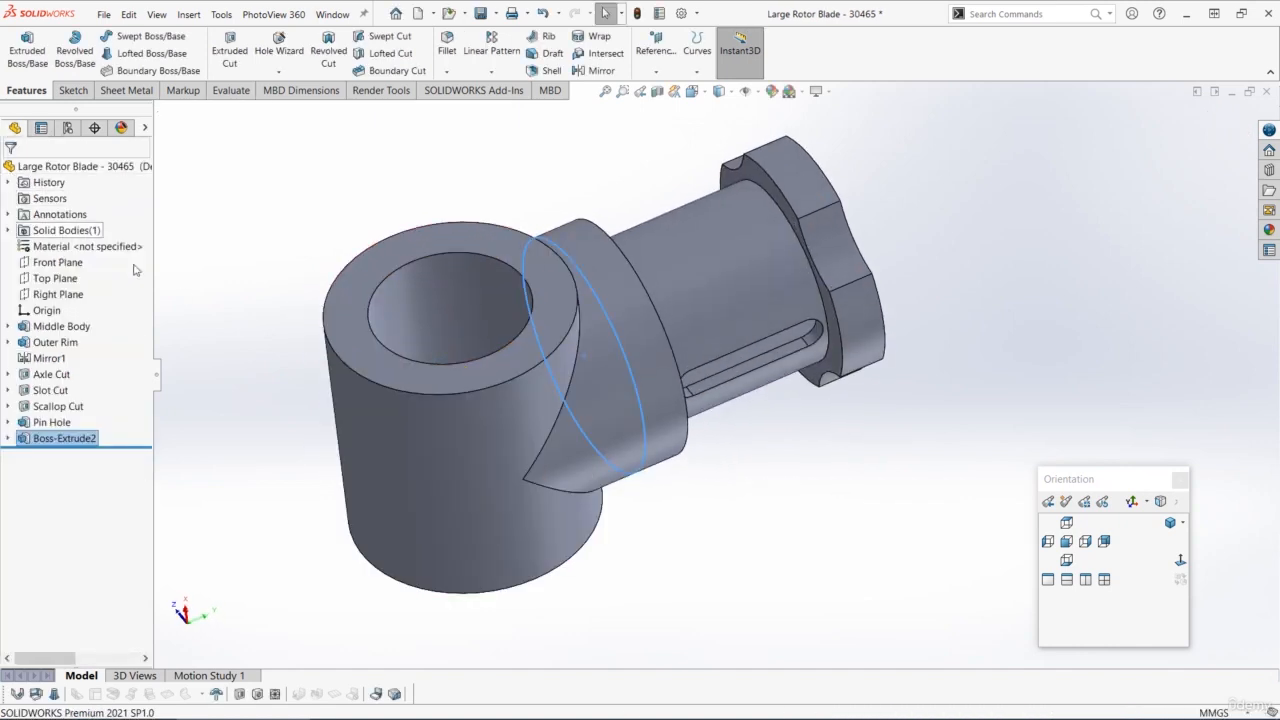
Rename the new connecting extrusion feature "Join".
click(48, 440)
click(48, 440)
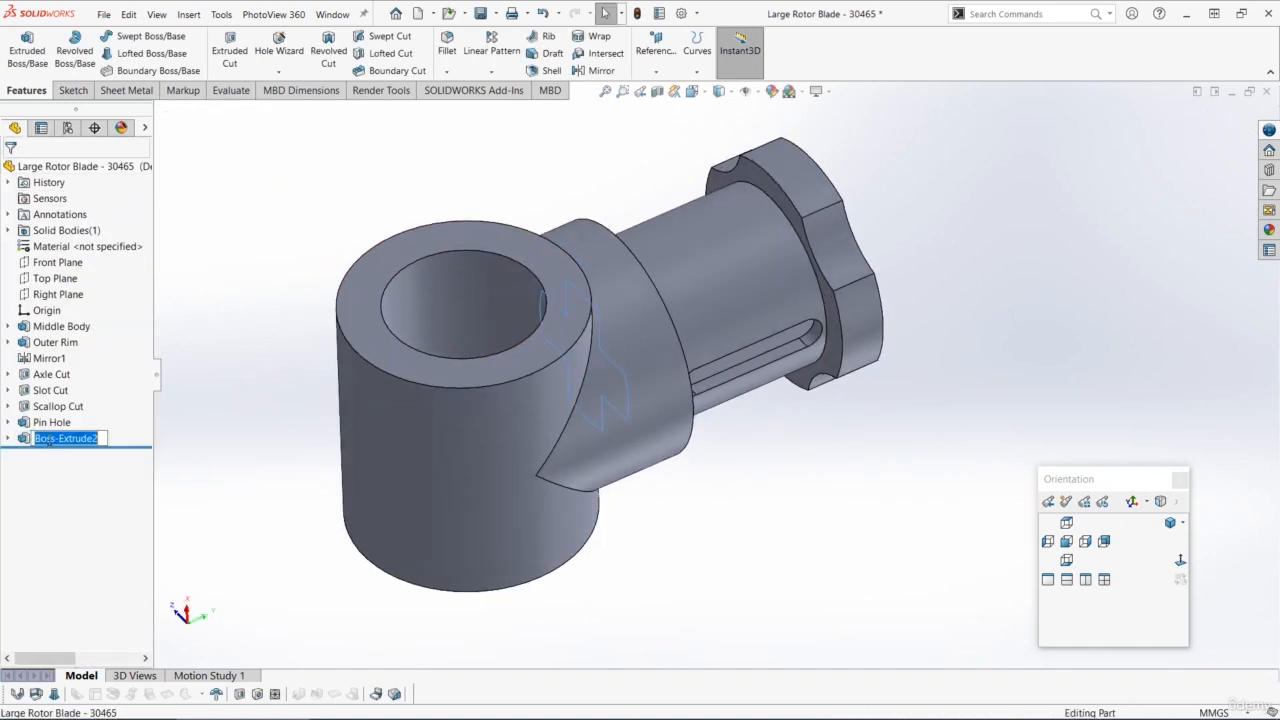
text(Join)
key(Return)
Start a sketch on the ring's flat end face and offset the hole's circular edge outward by 0.7 mm.
scroll(652, 401, up, 3)
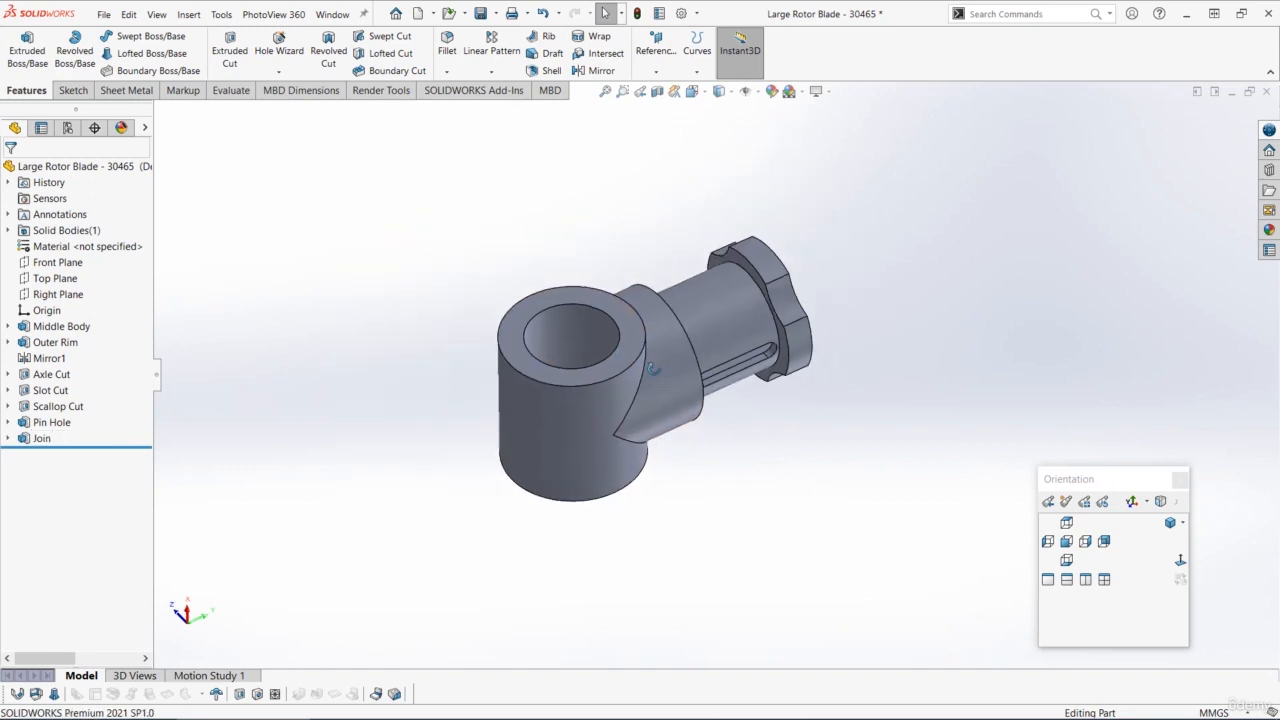
scroll(648, 370, down, 2)
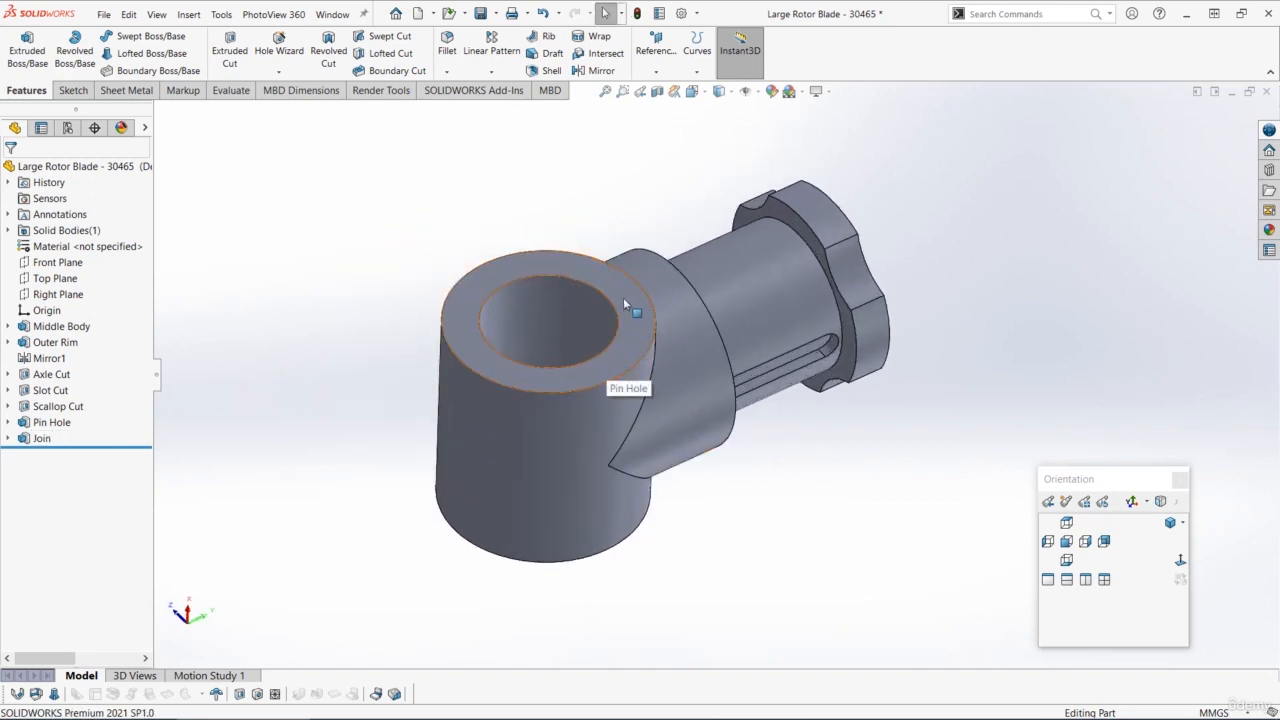
click(623, 297)
click(683, 267)
click(543, 283)
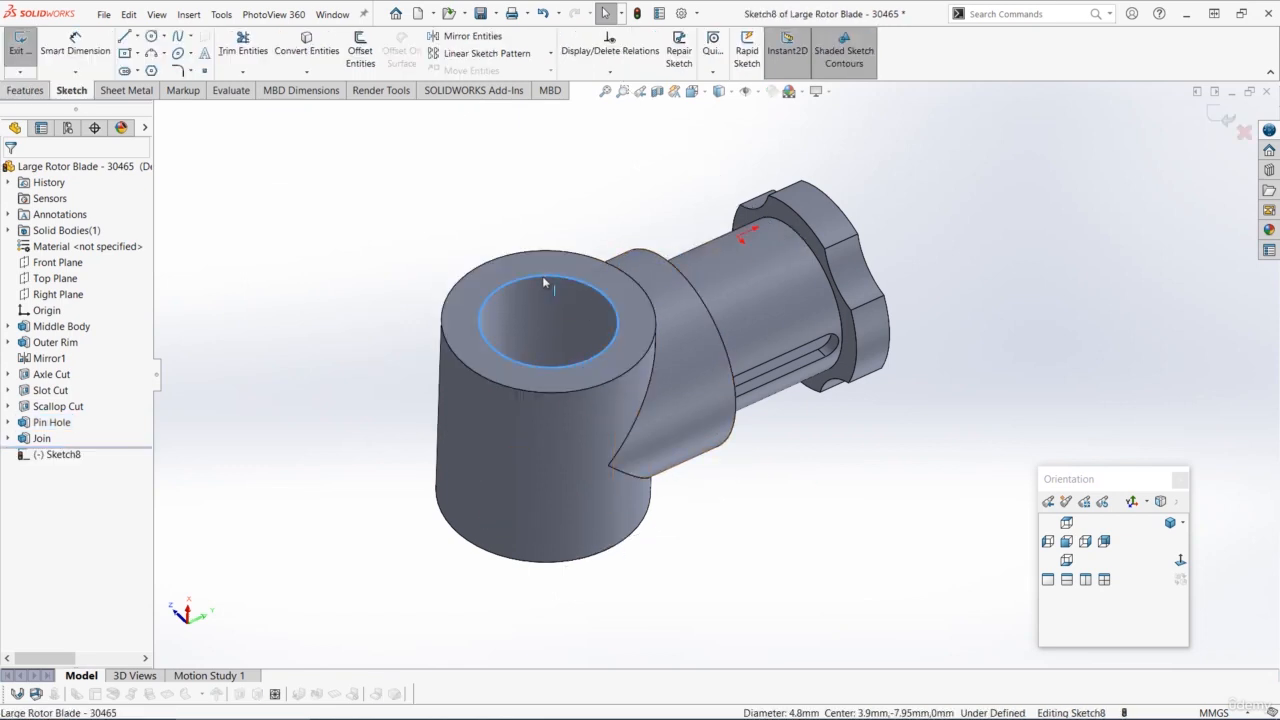
click(360, 52)
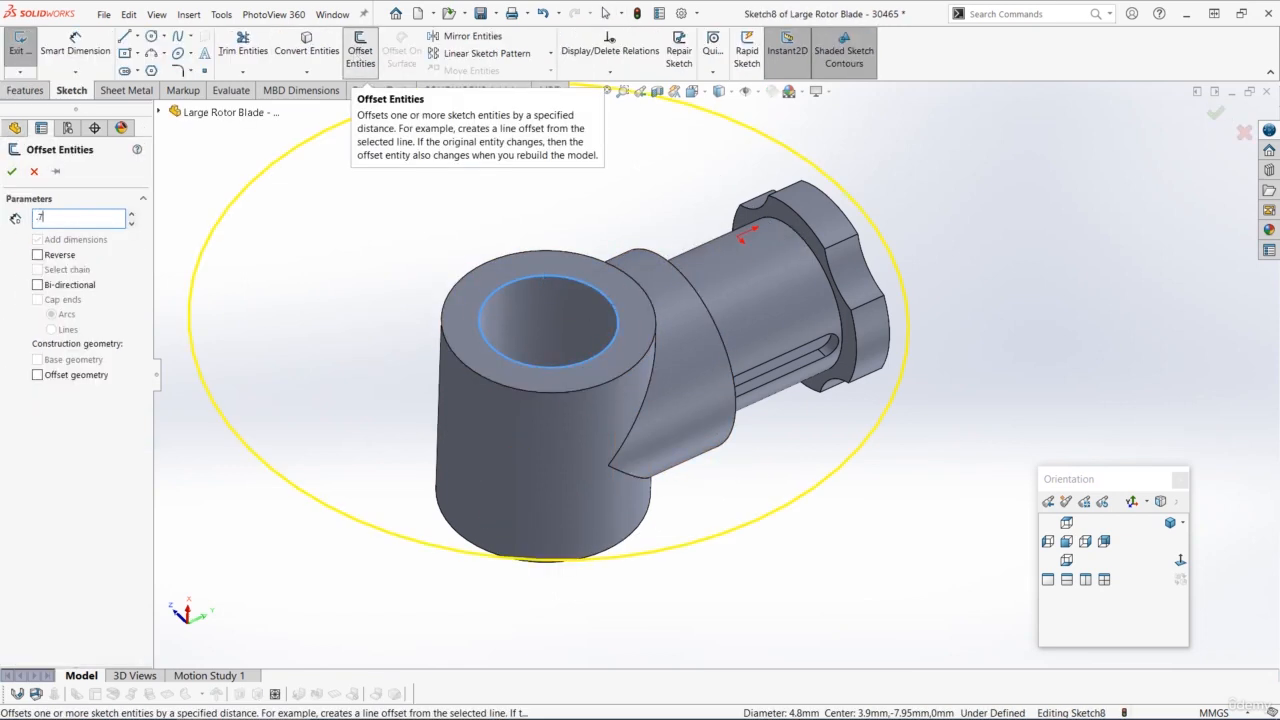
text(.7)
key(Return)
click(11, 173)
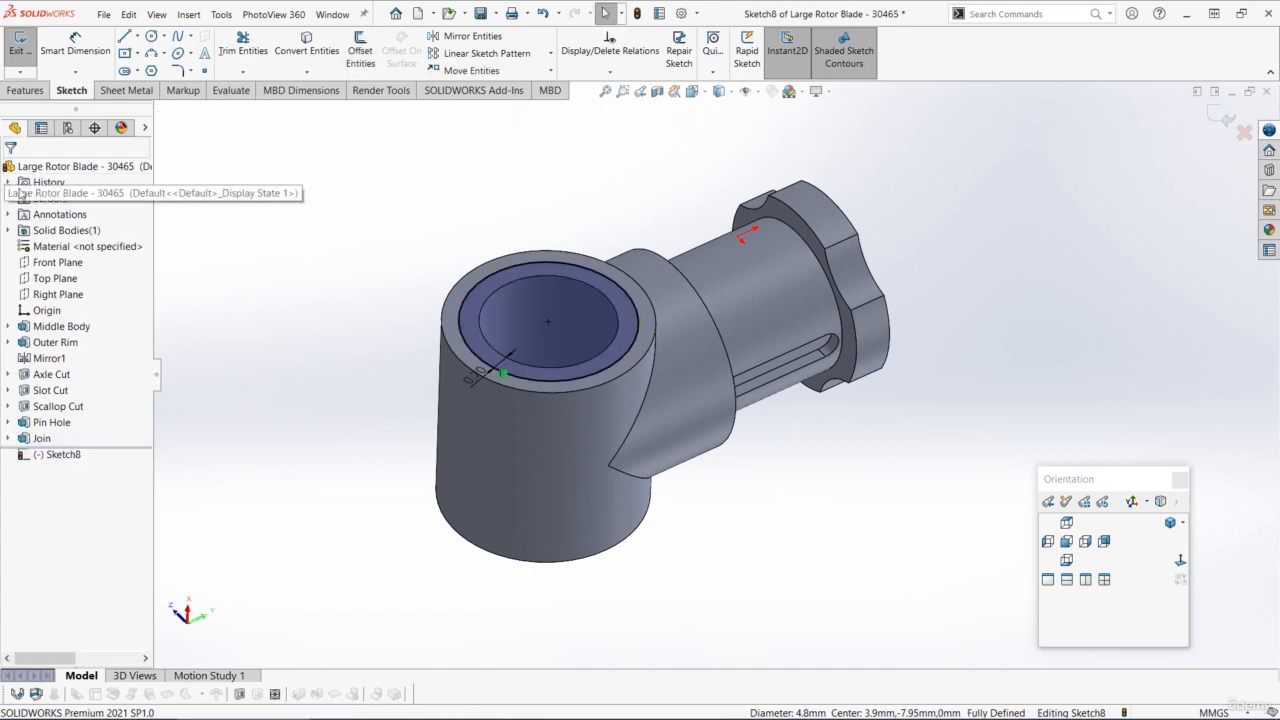
Cut-extrude the offset circle into the ring's end face as a shallow recess and rename the feature "Rim Cut".
click(25, 90)
click(229, 45)
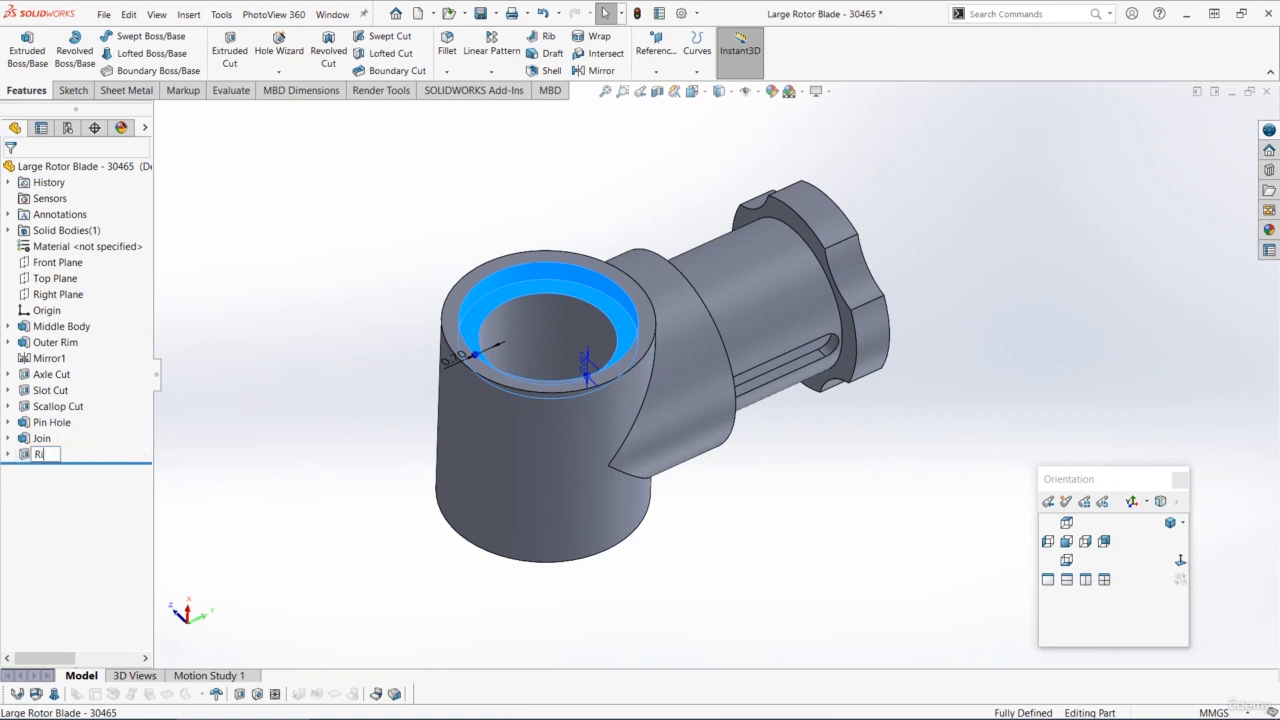
click(368, 257)
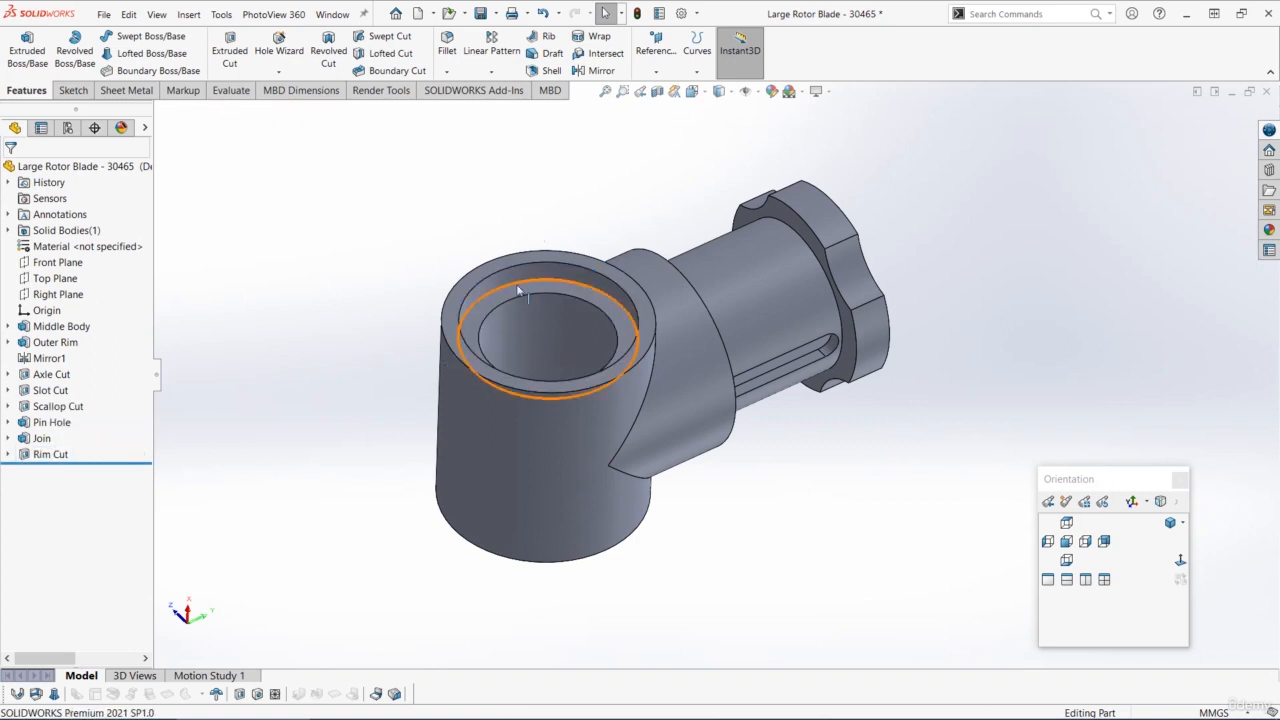
Mirror the Rim Cut feature about the Right Plane to the opposite end of the pin hole.
scroll(657, 338, up, 3)
scroll(659, 338, down, 3)
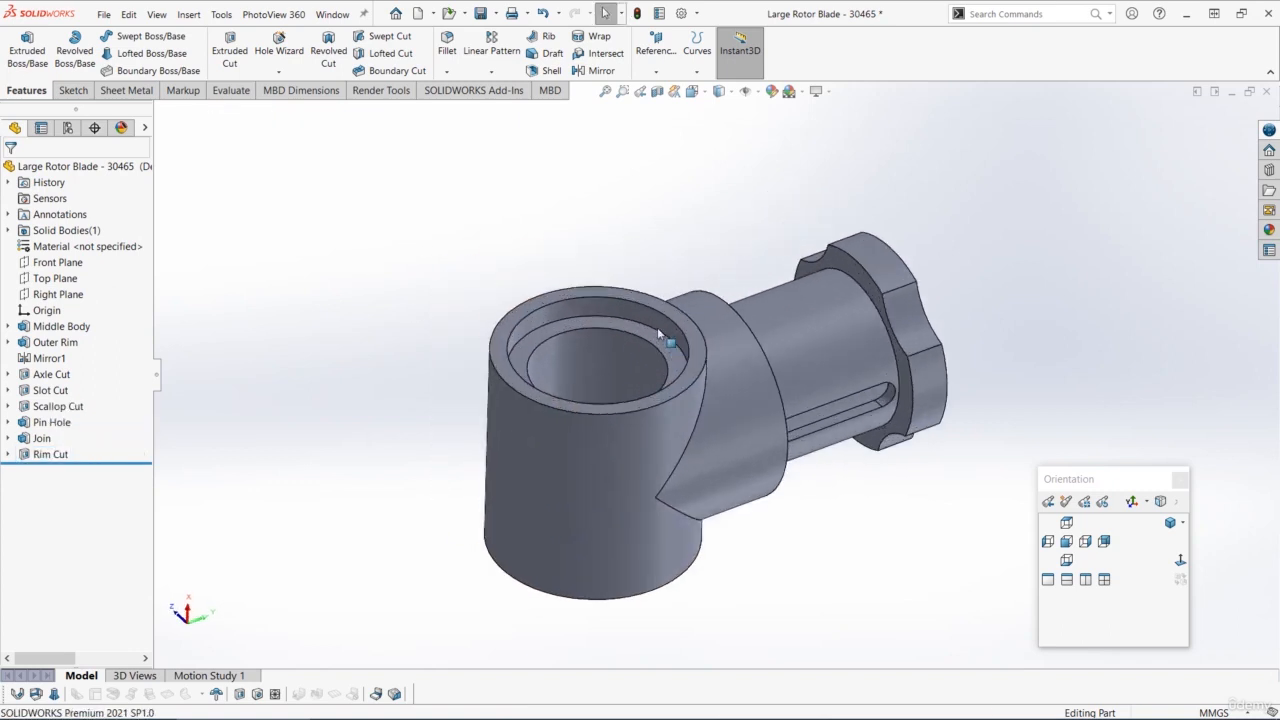
click(60, 452)
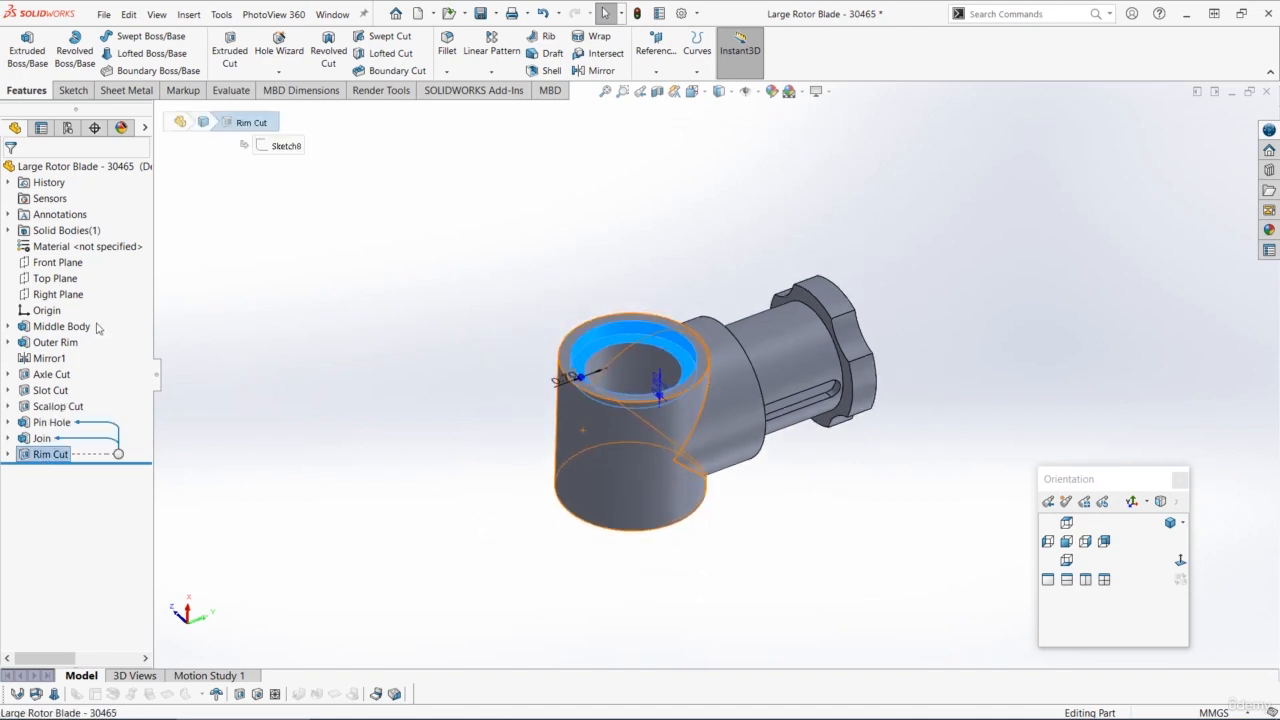
ctrl+click(60, 295)
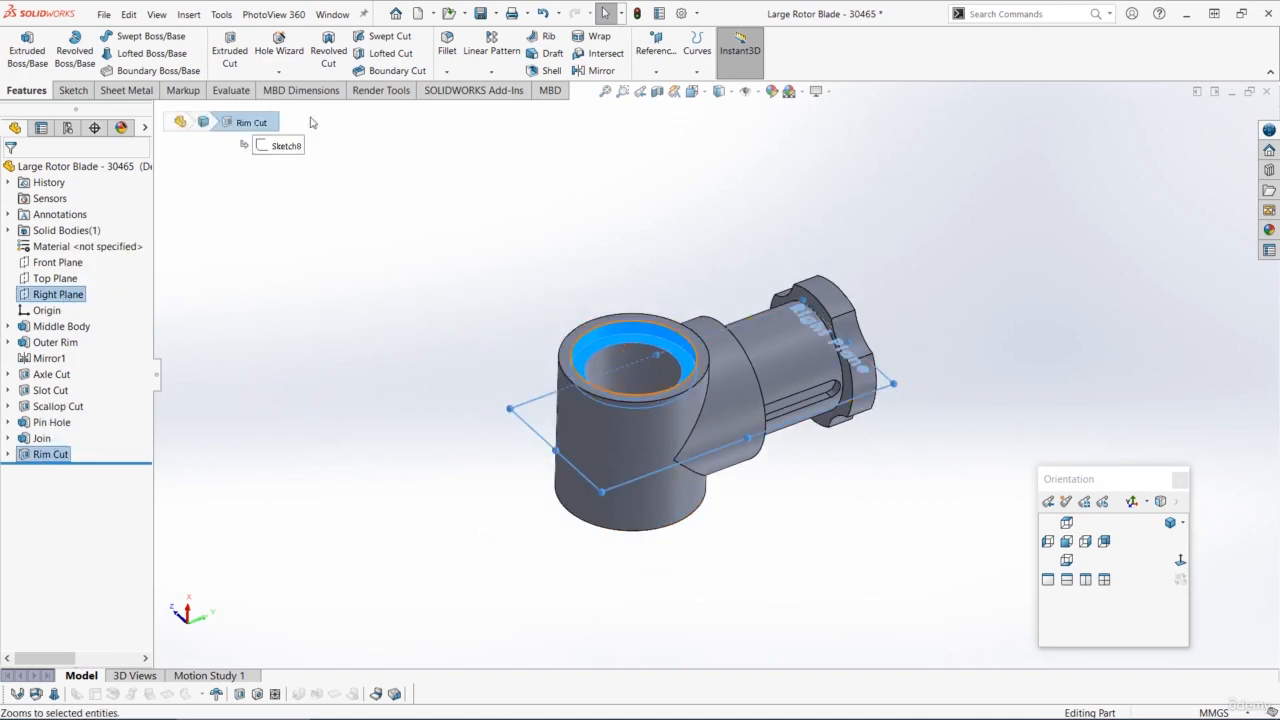
click(603, 69)
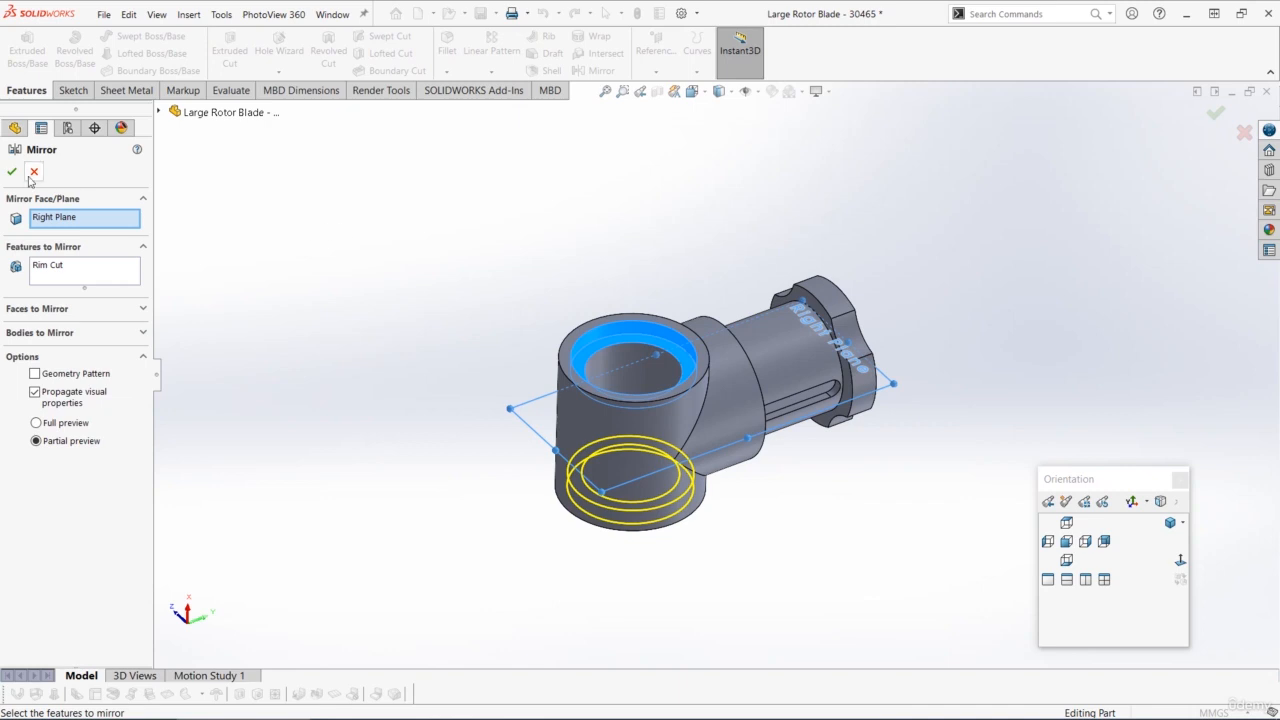
click(12, 174)
Start a sketch on the Right Plane and convert the ring's outer circular edge into a sketch circle.
middle_drag(538, 349, 497, 389)
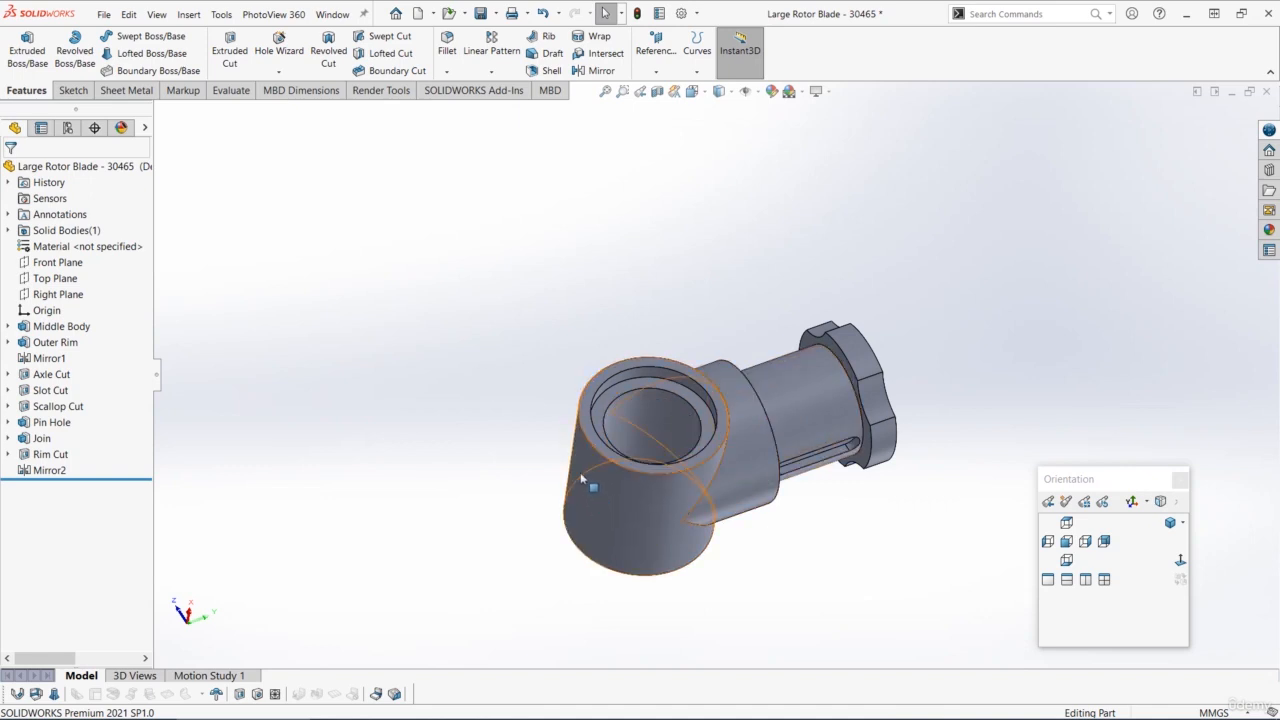
scroll(705, 528, up, 2)
scroll(705, 528, down, 2)
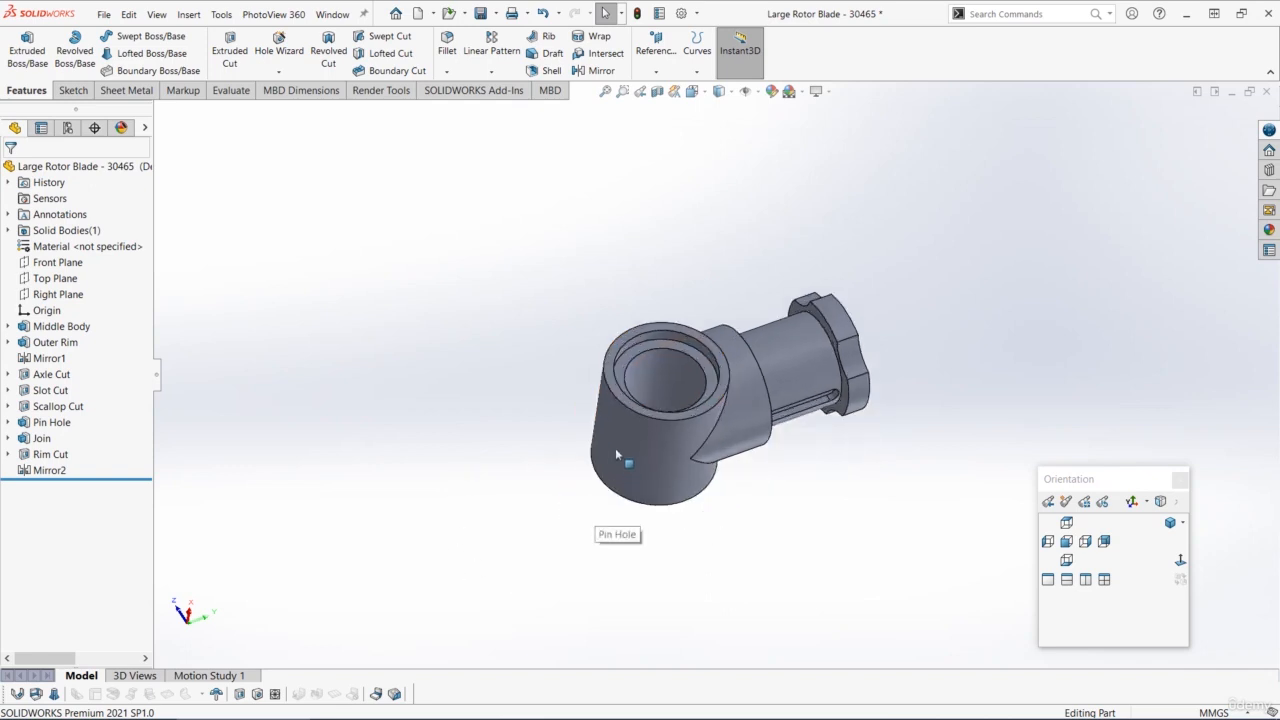
click(58, 294)
click(125, 266)
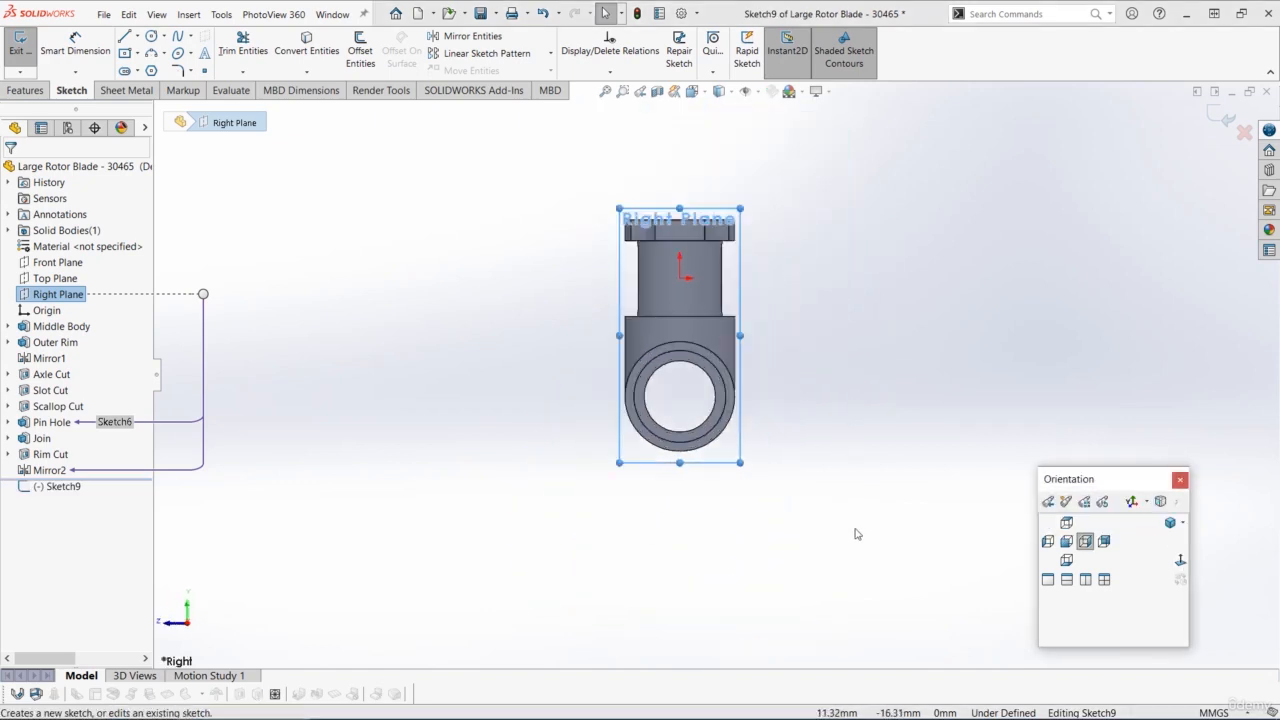
click(893, 546)
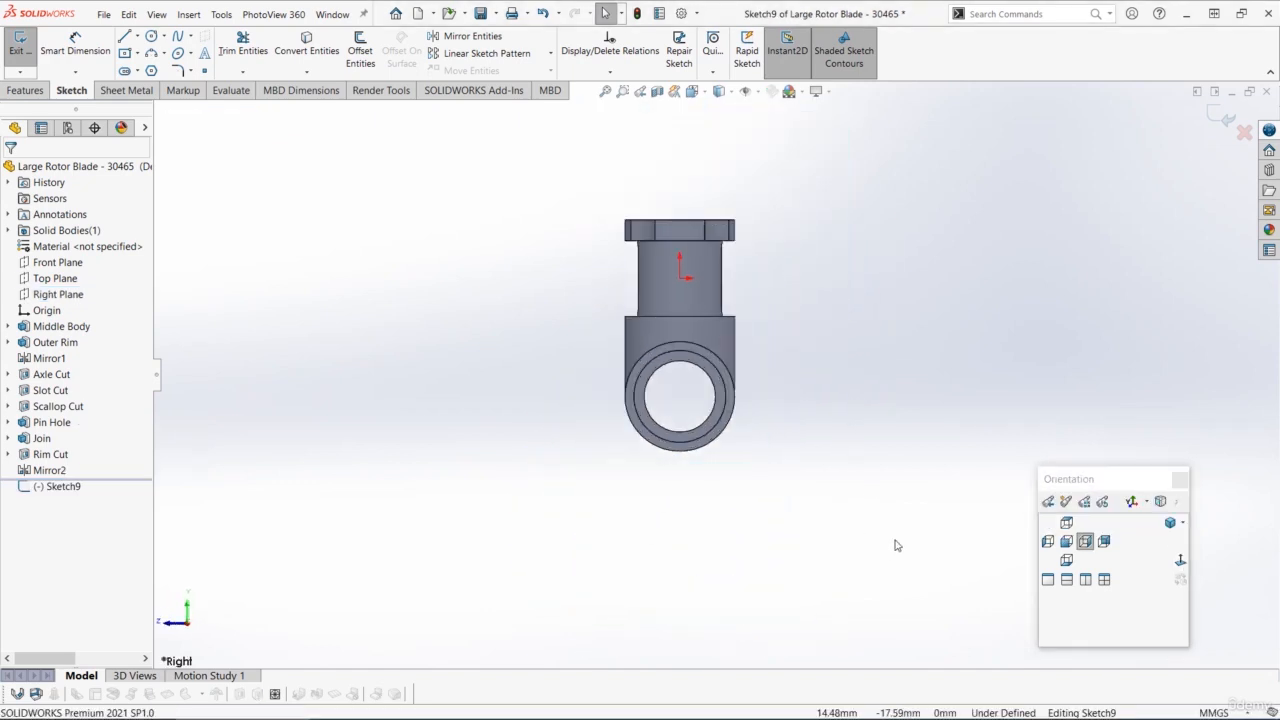
click(648, 450)
click(306, 50)
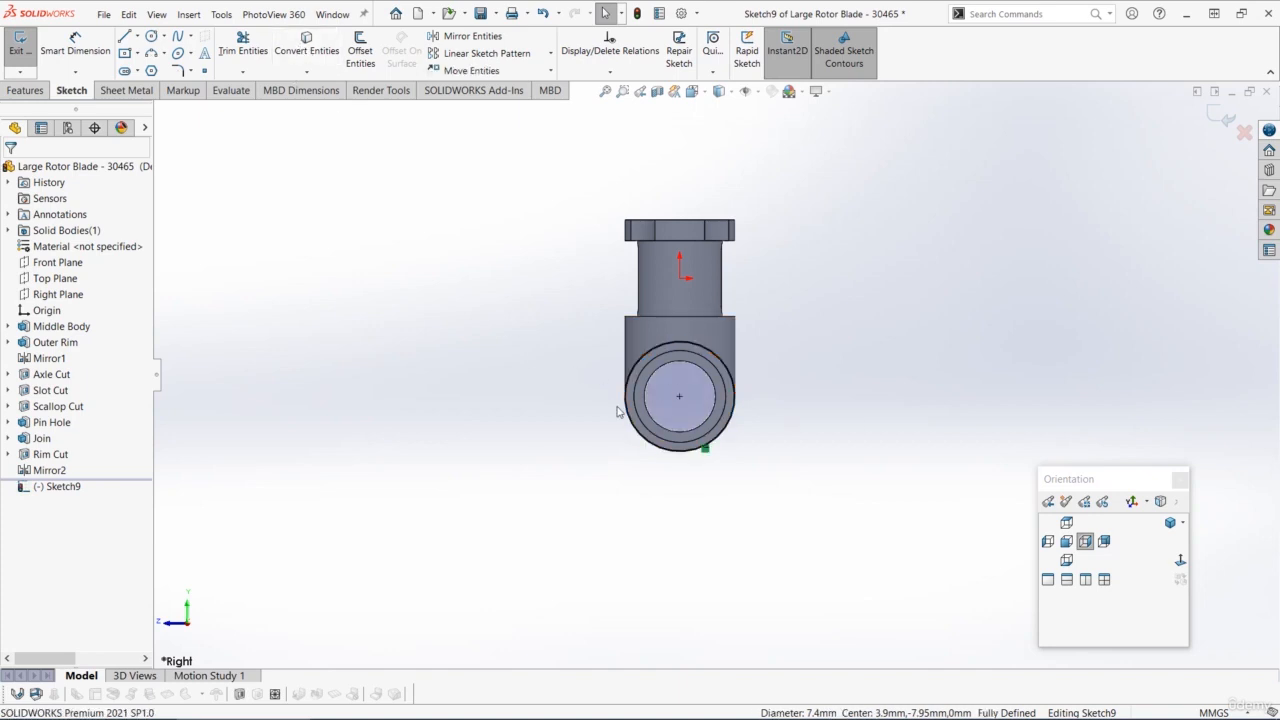
Sketch a vertical line down from the circle's side point, a horizontal line about 6 mm long, and a slanted line back up to the circle.
scroll(693, 470, up, 1)
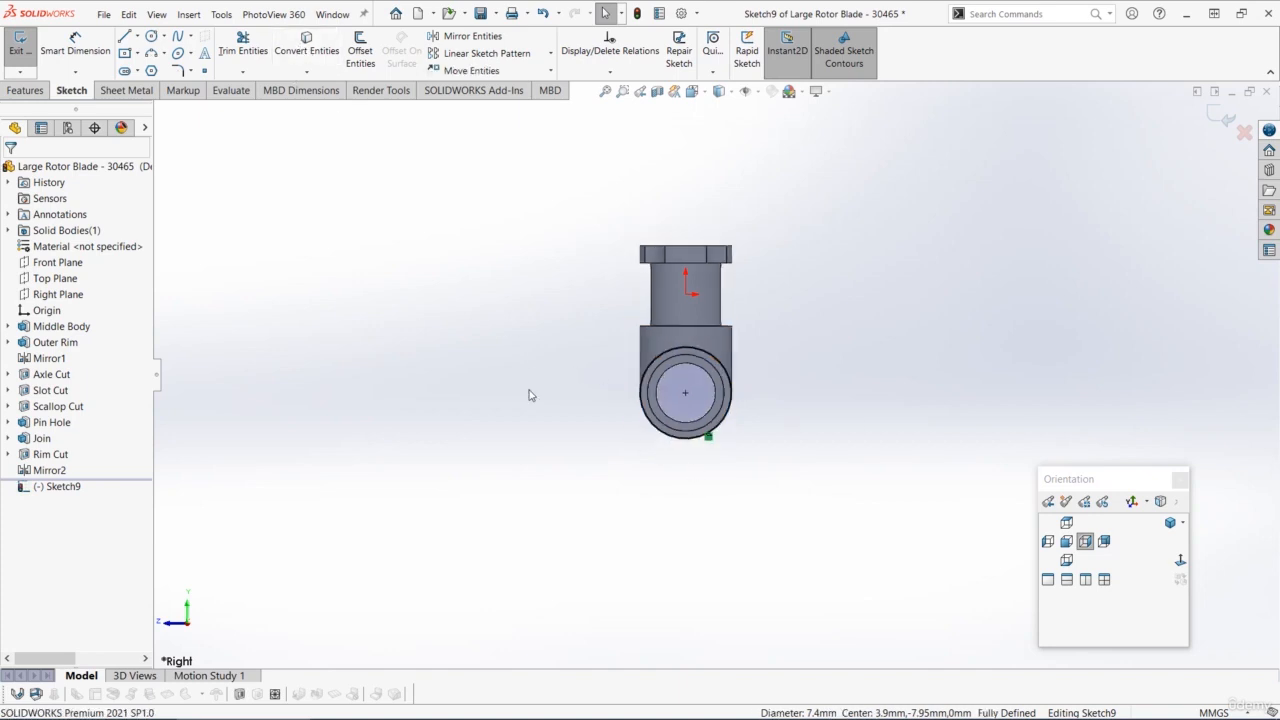
click(124, 38)
scroll(718, 463, down, 1)
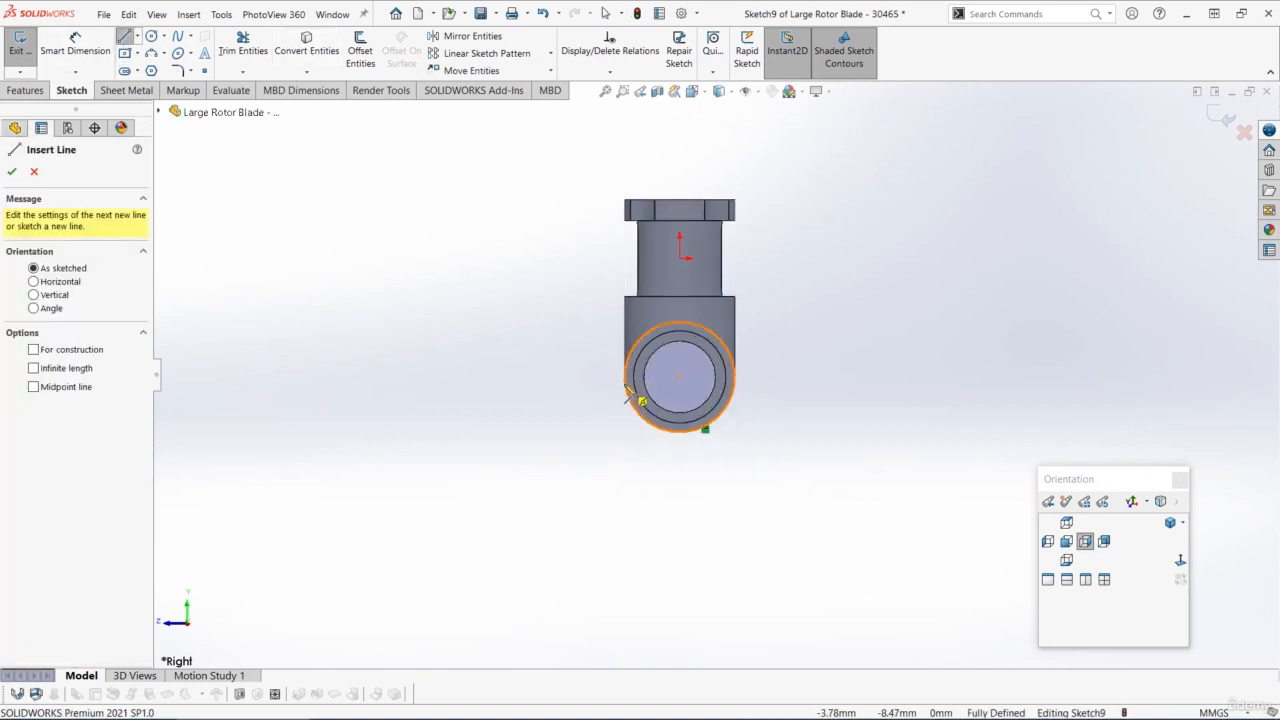
click(624, 378)
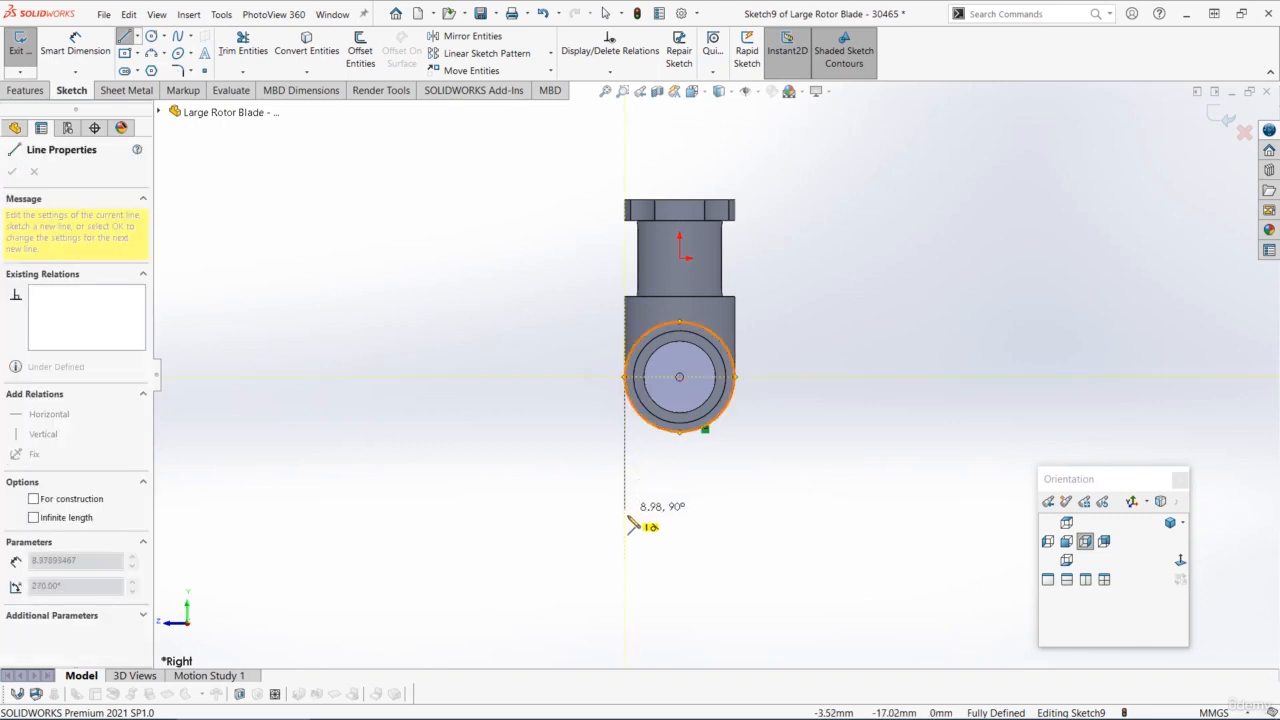
click(624, 577)
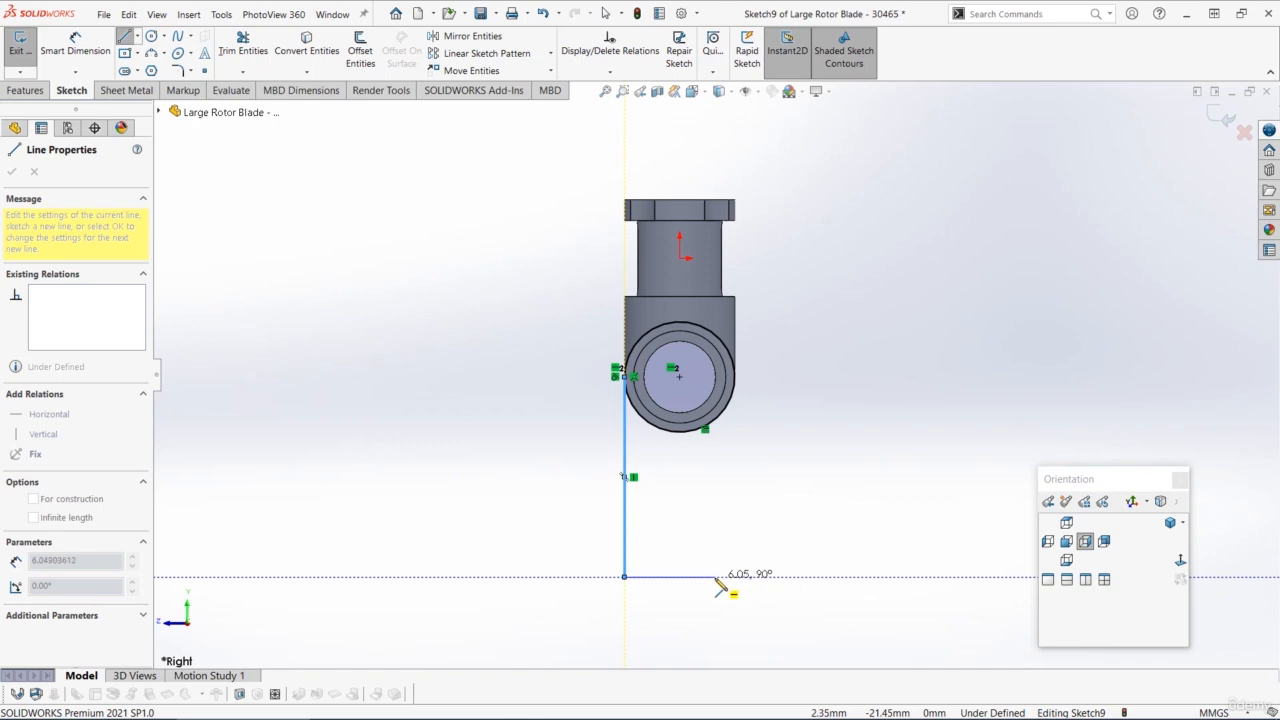
click(714, 578)
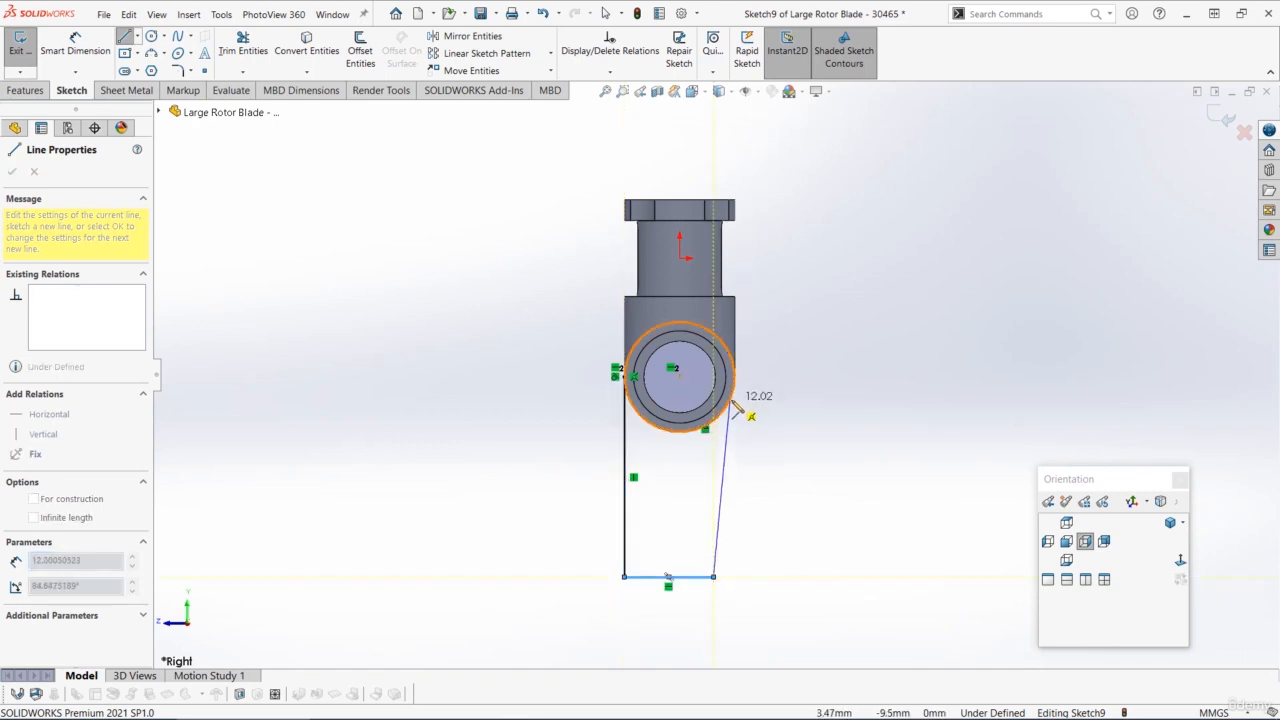
scroll(738, 410, down, 3)
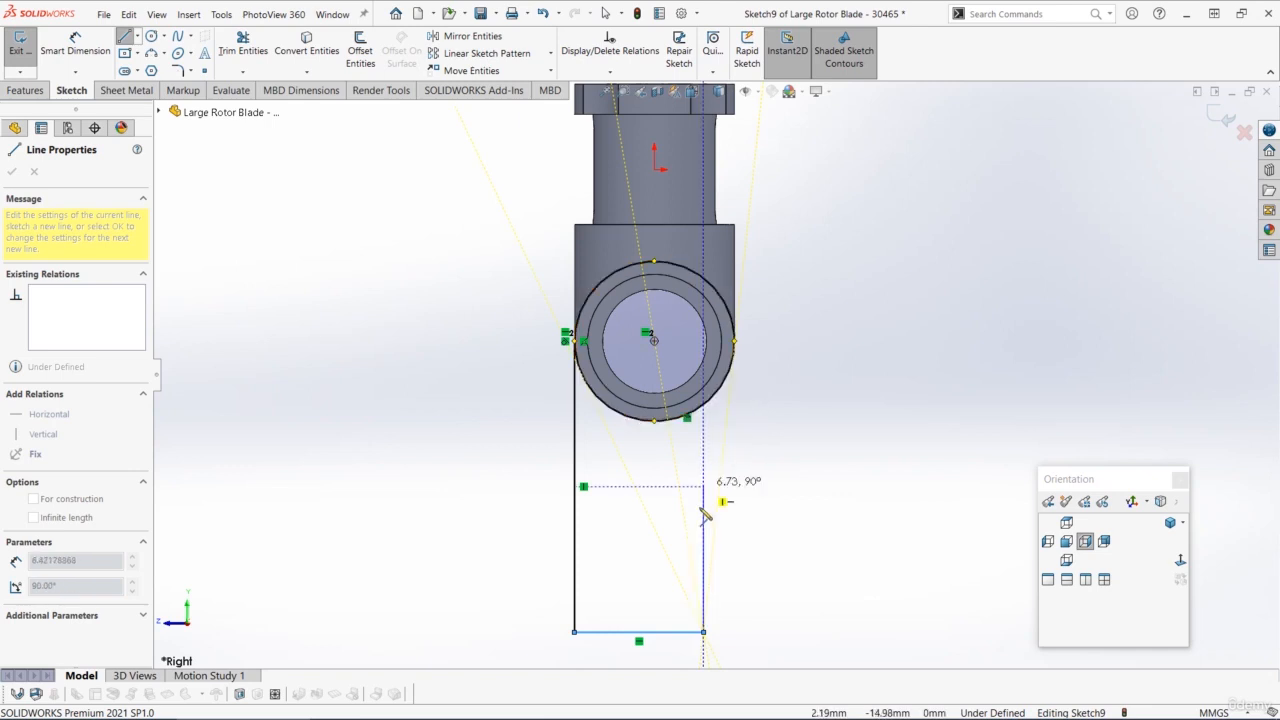
click(724, 376)
key(Escape)
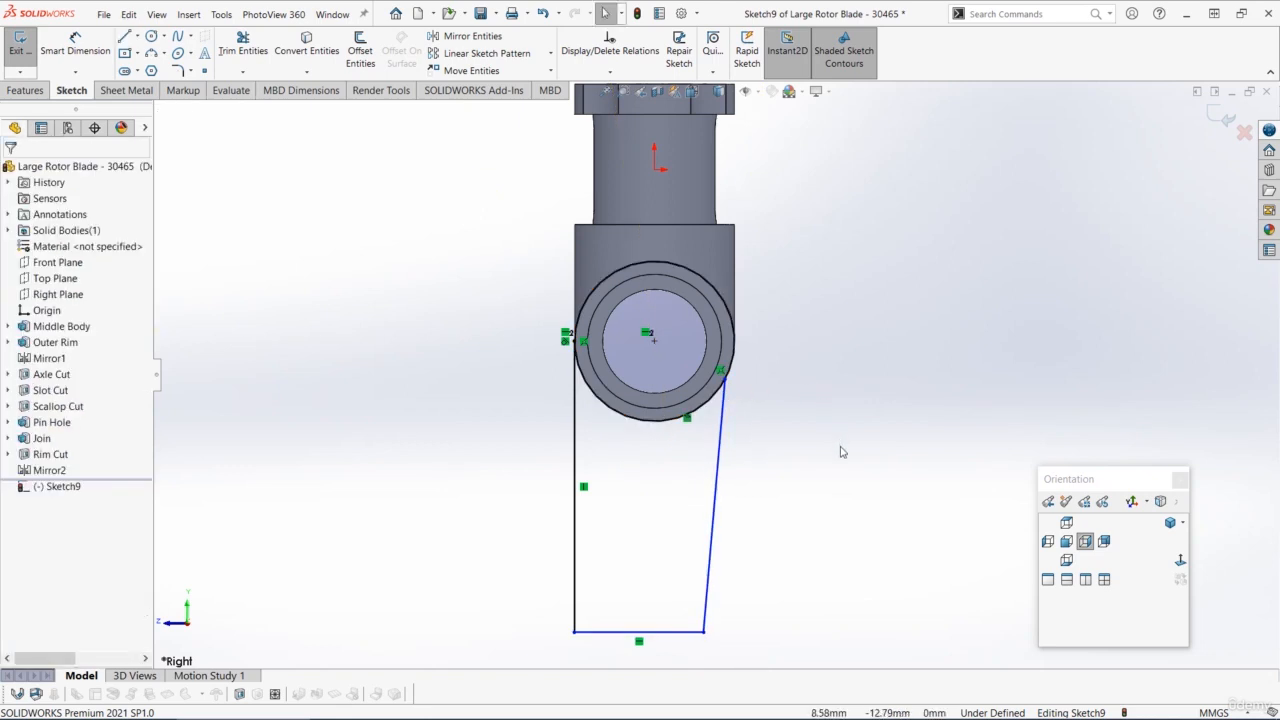
Dimension the distance from the bush's scalloped end to the blade outline's horizontal line at 25 mm.
click(90, 55)
scroll(692, 191, up, 2)
click(681, 178)
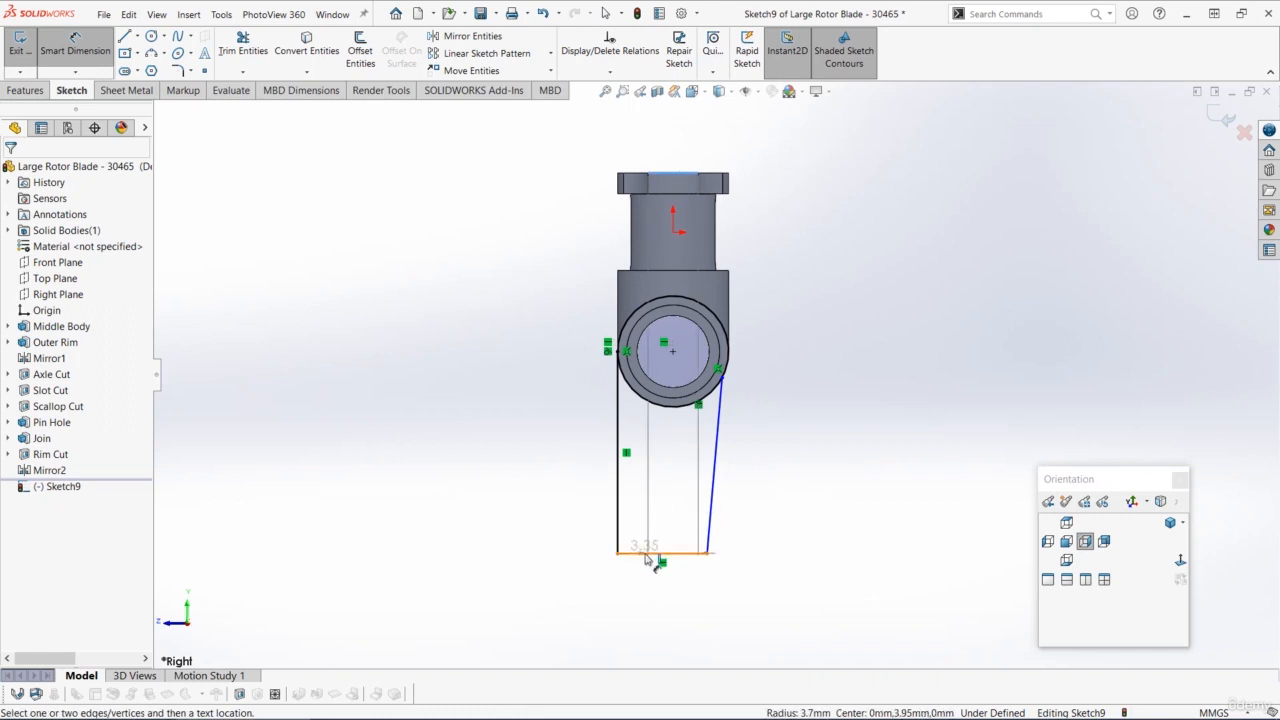
click(662, 553)
click(583, 445)
key(Return)
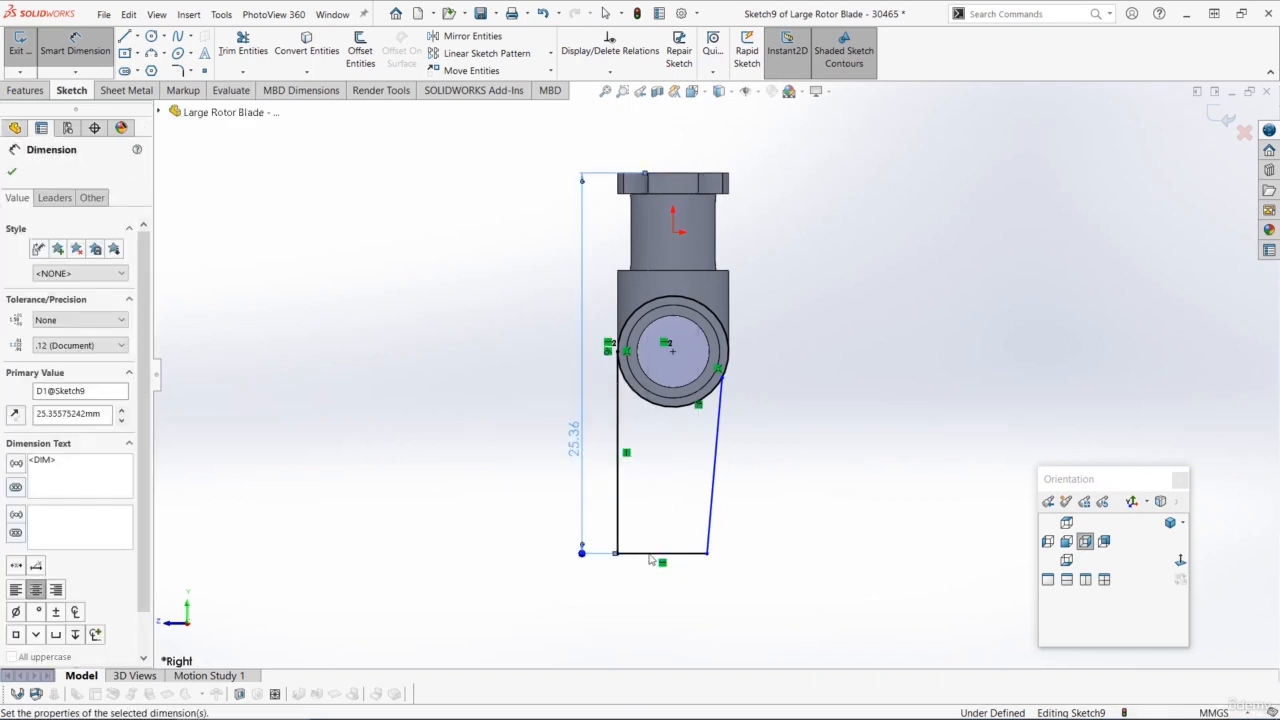
Dimension the length of the blade outline's horizontal end line at 6.4 mm.
click(690, 553)
click(686, 598)
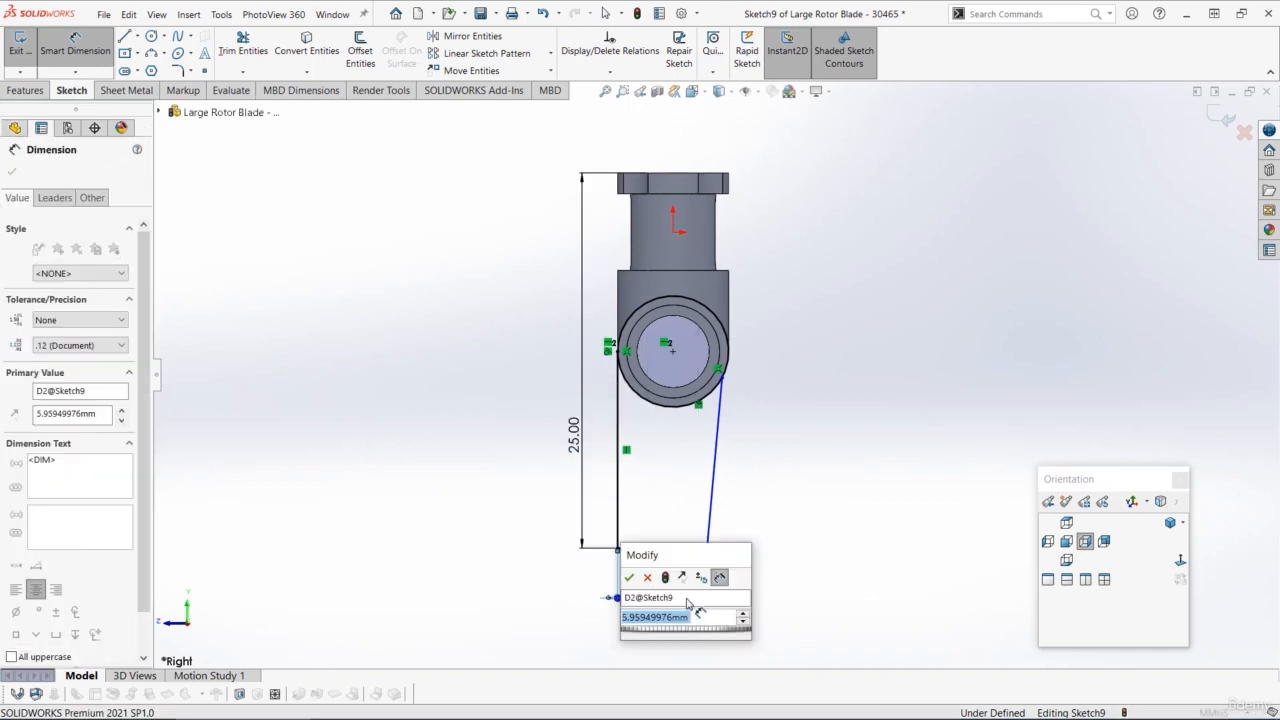
key(Return)
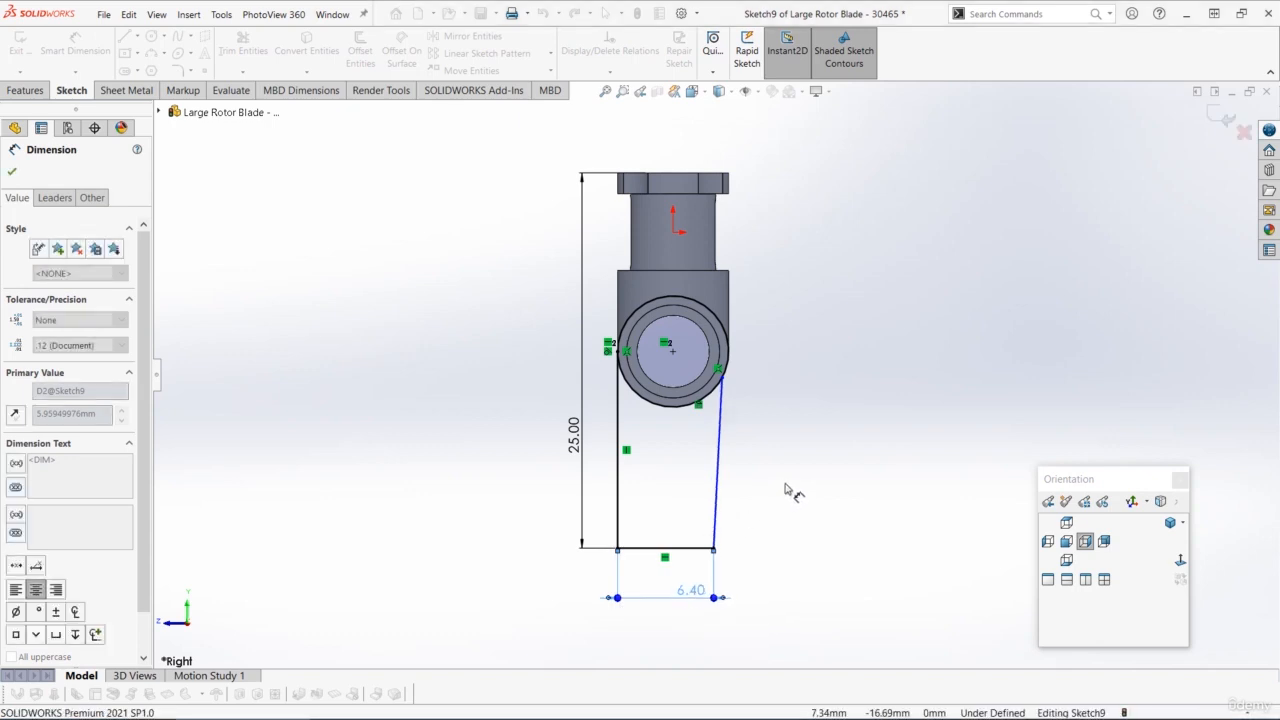
key(Escape)
scroll(750, 430, down, 2)
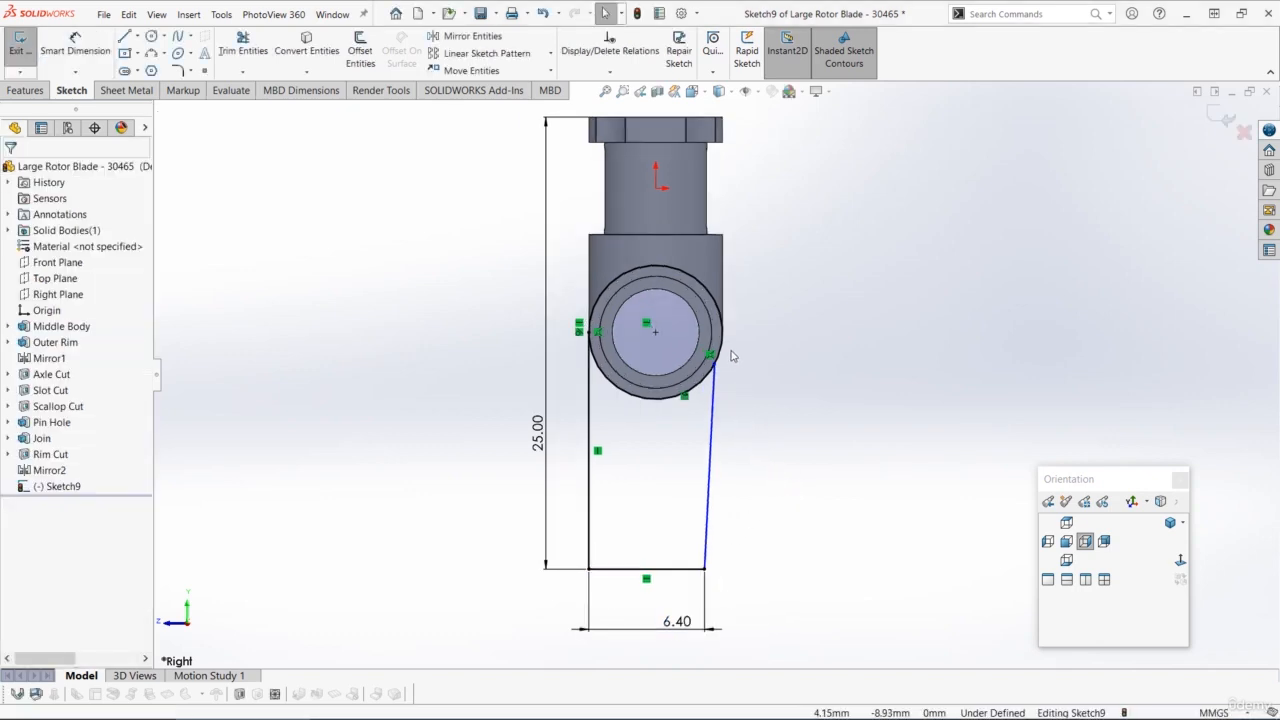
Make the blade outline's slanted line tangent to the converted ring circle.
click(726, 350)
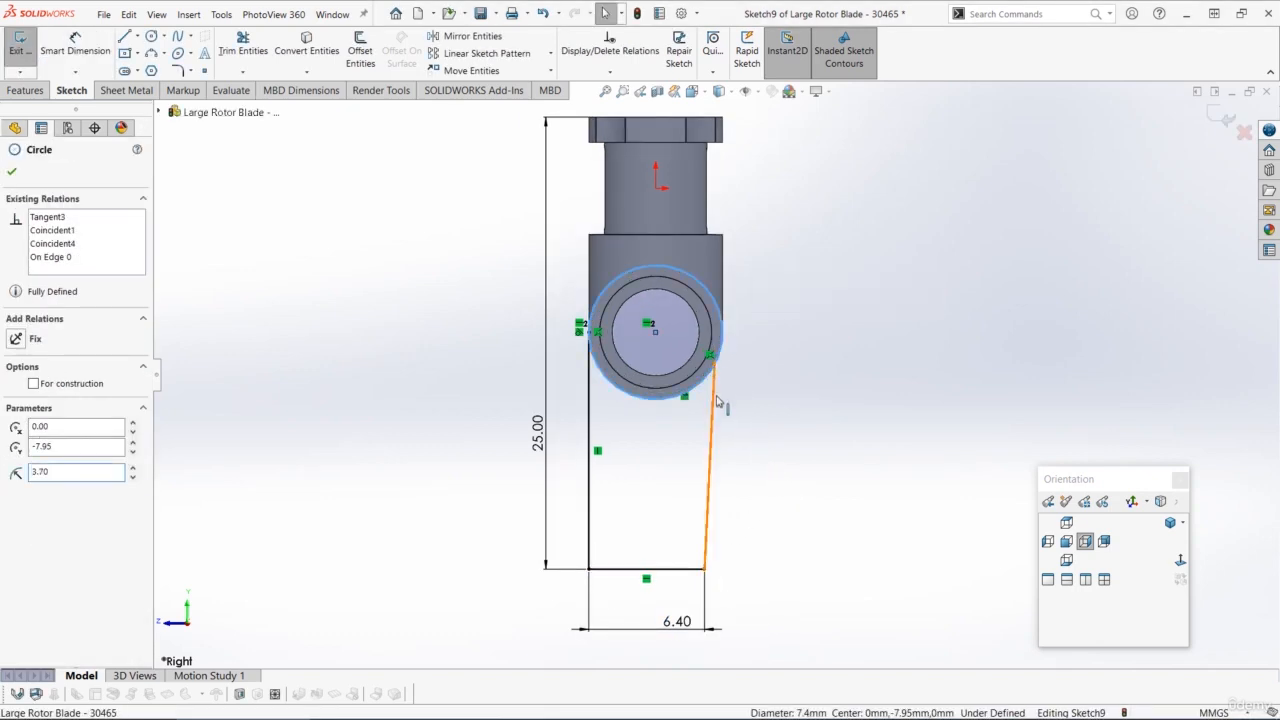
ctrl+click(717, 401)
click(756, 340)
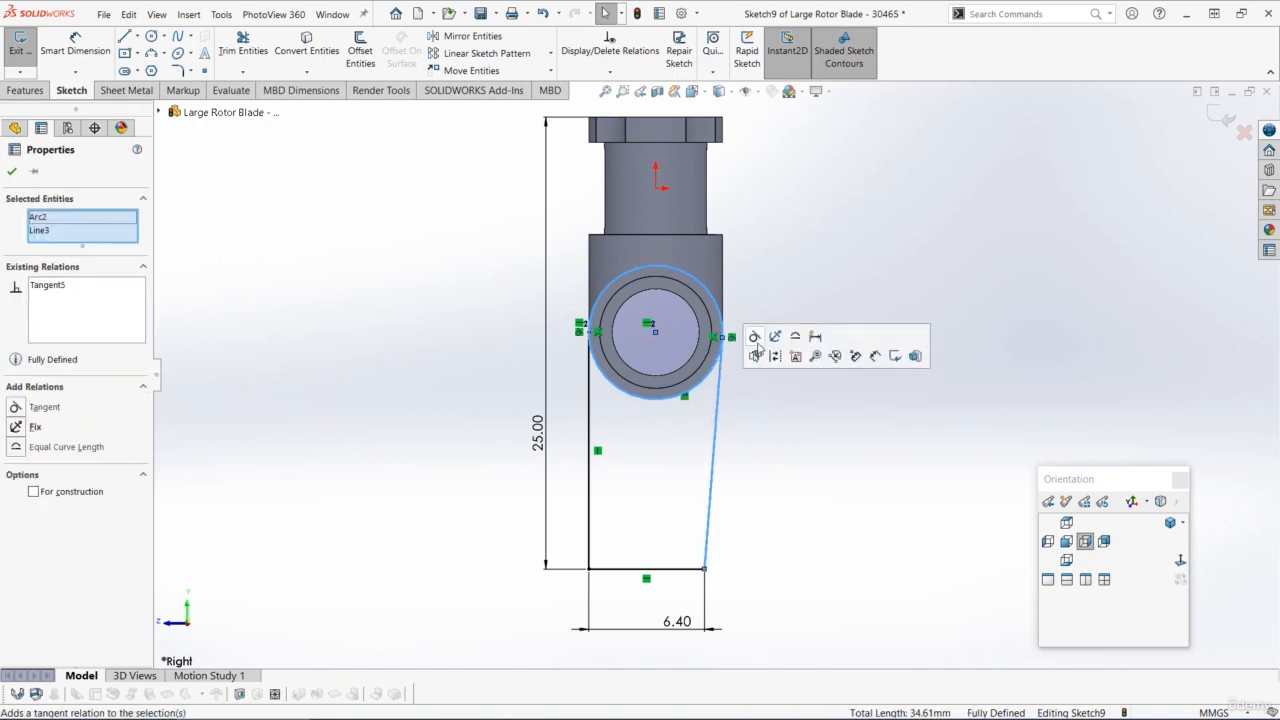
click(765, 448)
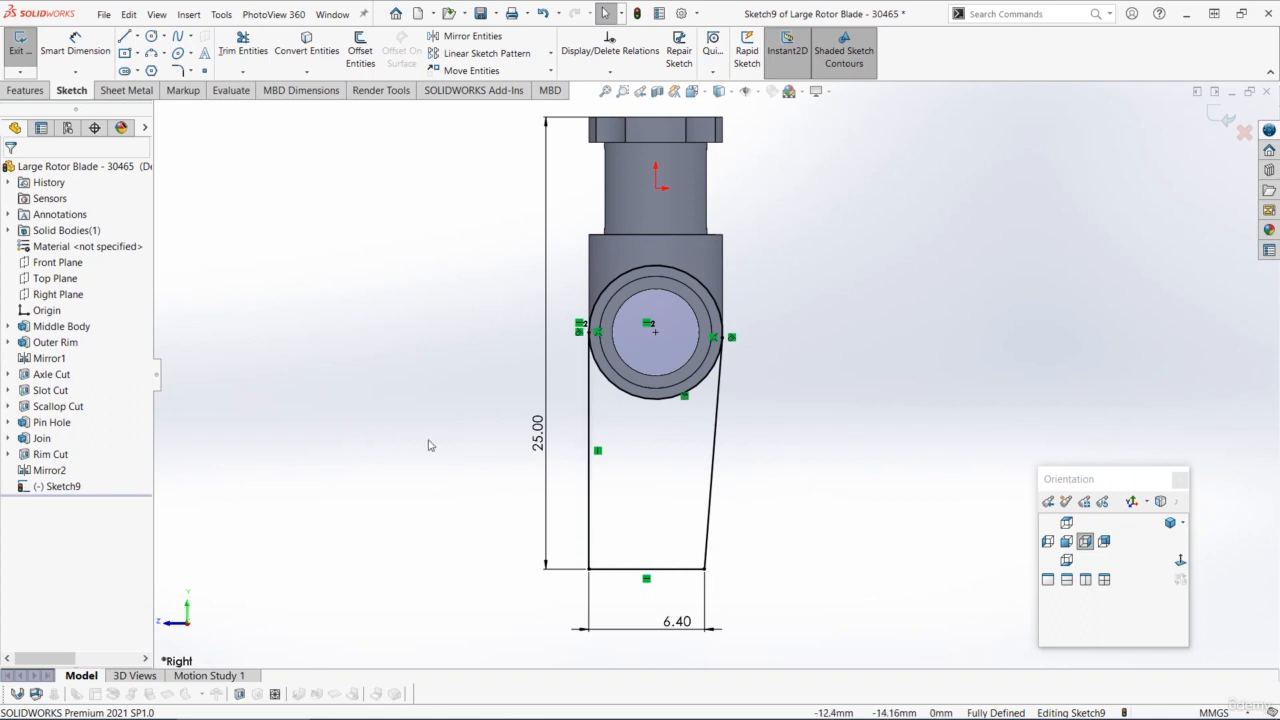
Round both corners of the blade outline's horizontal end line with 1 mm sketch fillets.
click(179, 70)
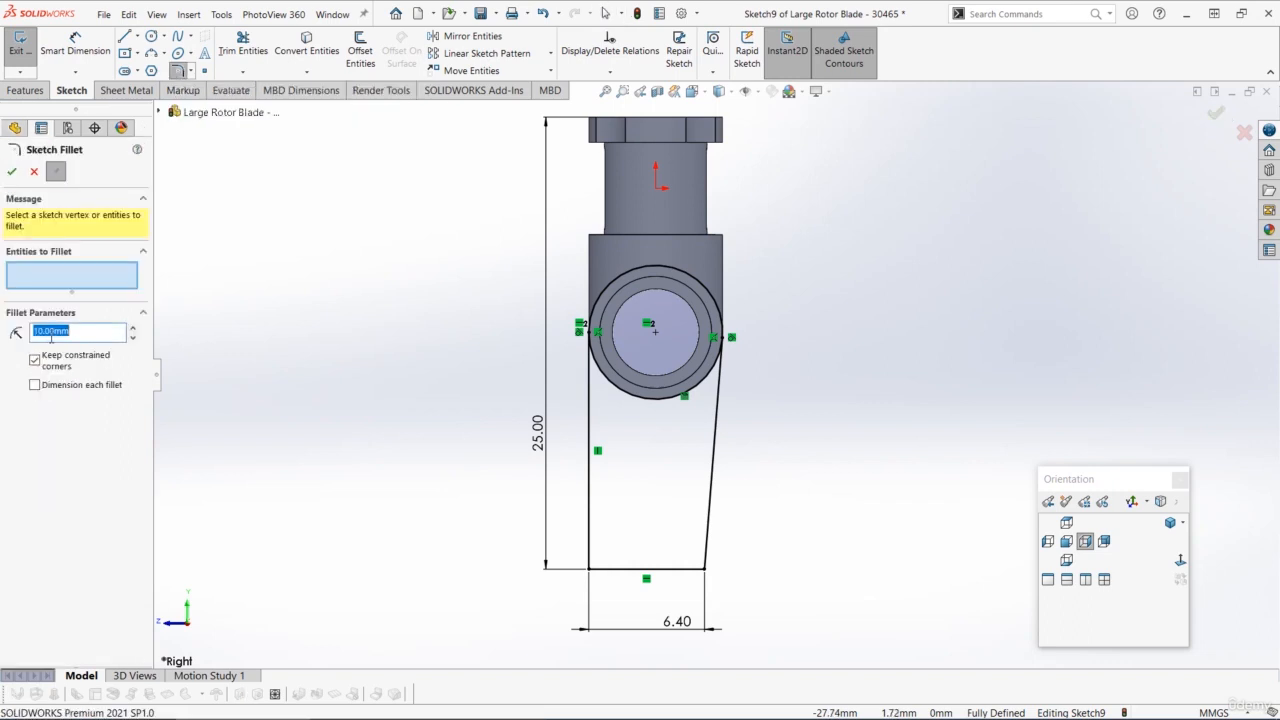
click(707, 567)
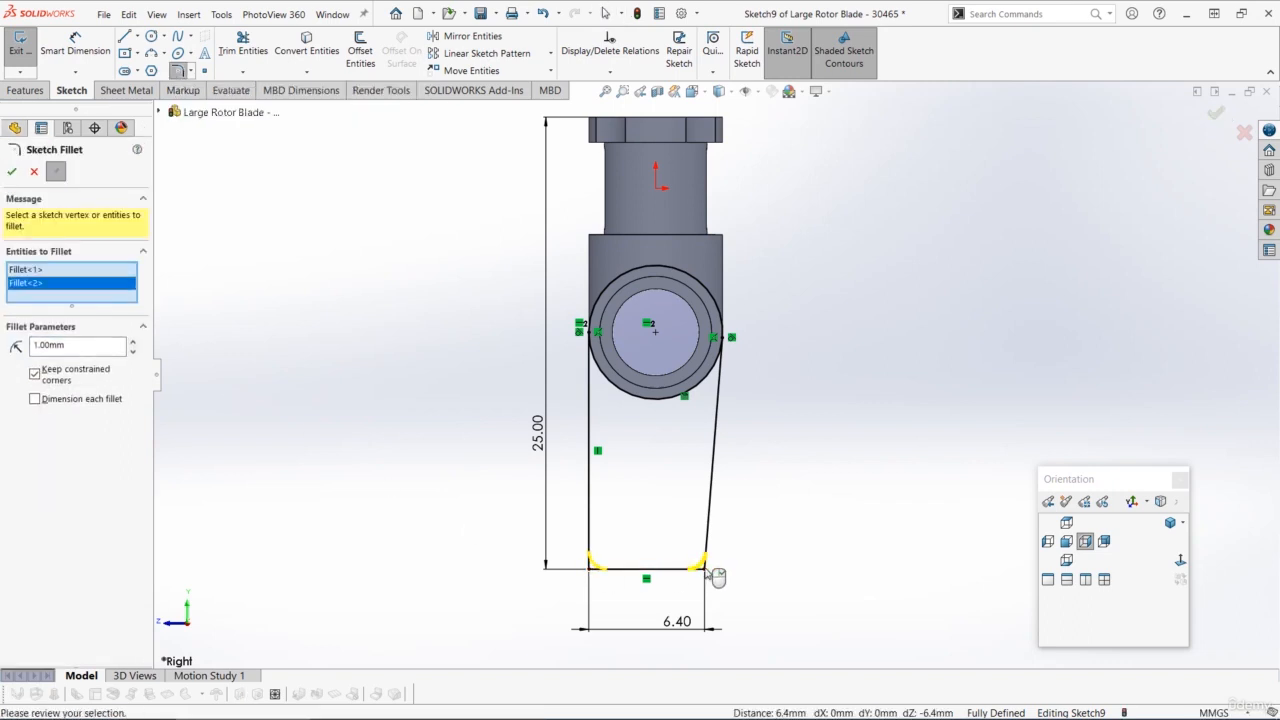
click(12, 171)
middle_drag(271, 343, 640, 452)
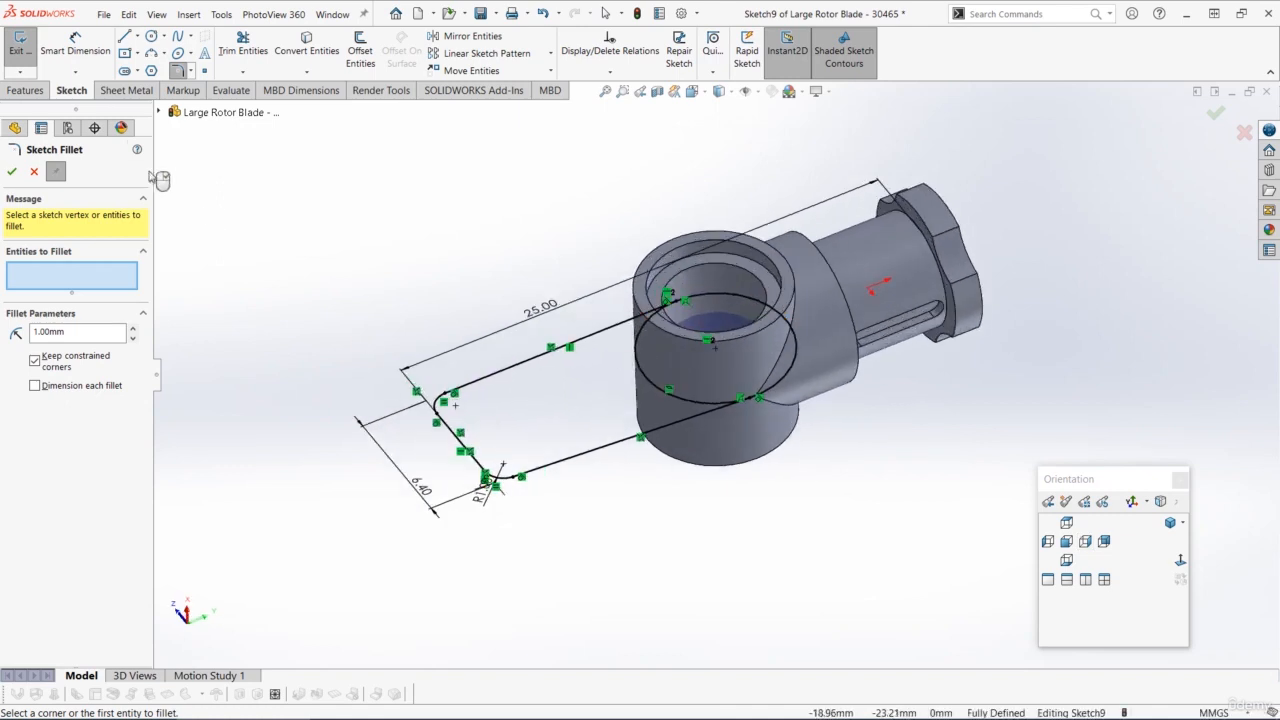
click(26, 90)
click(12, 171)
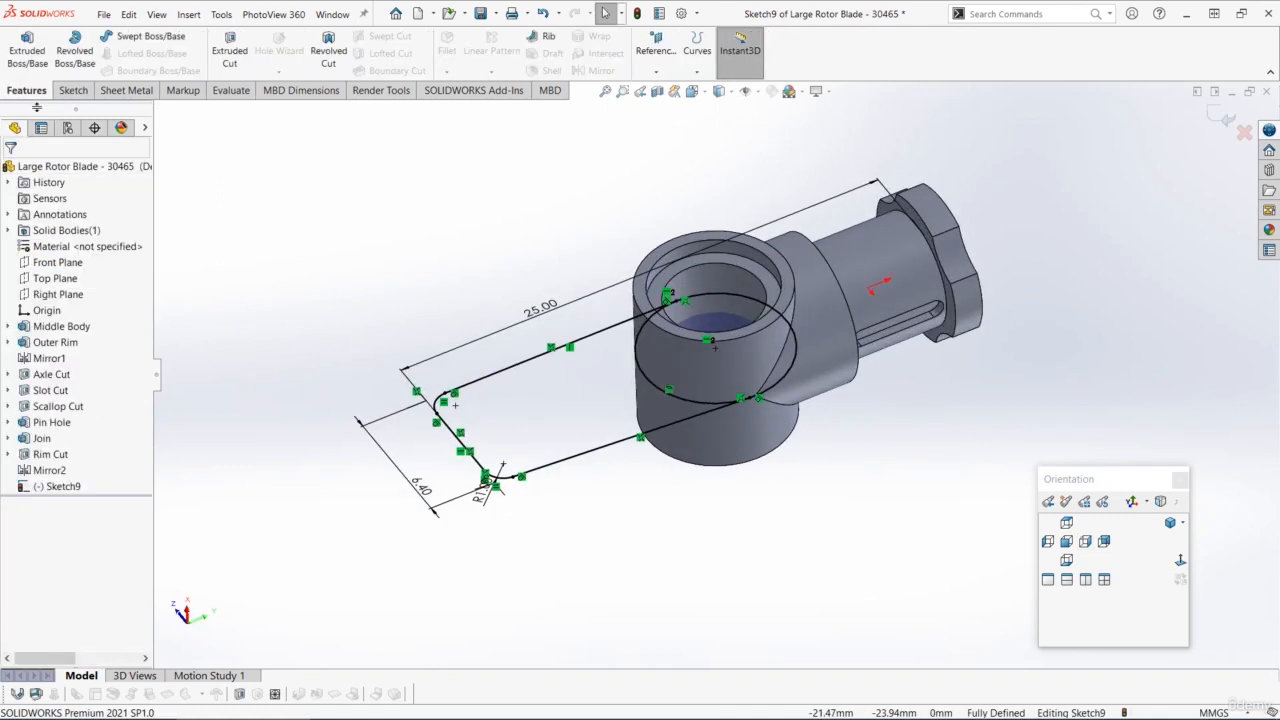
Extrude the blade region outside the ring circle as a boss, Mid Plane, 3 mm thick.
click(28, 52)
click(86, 496)
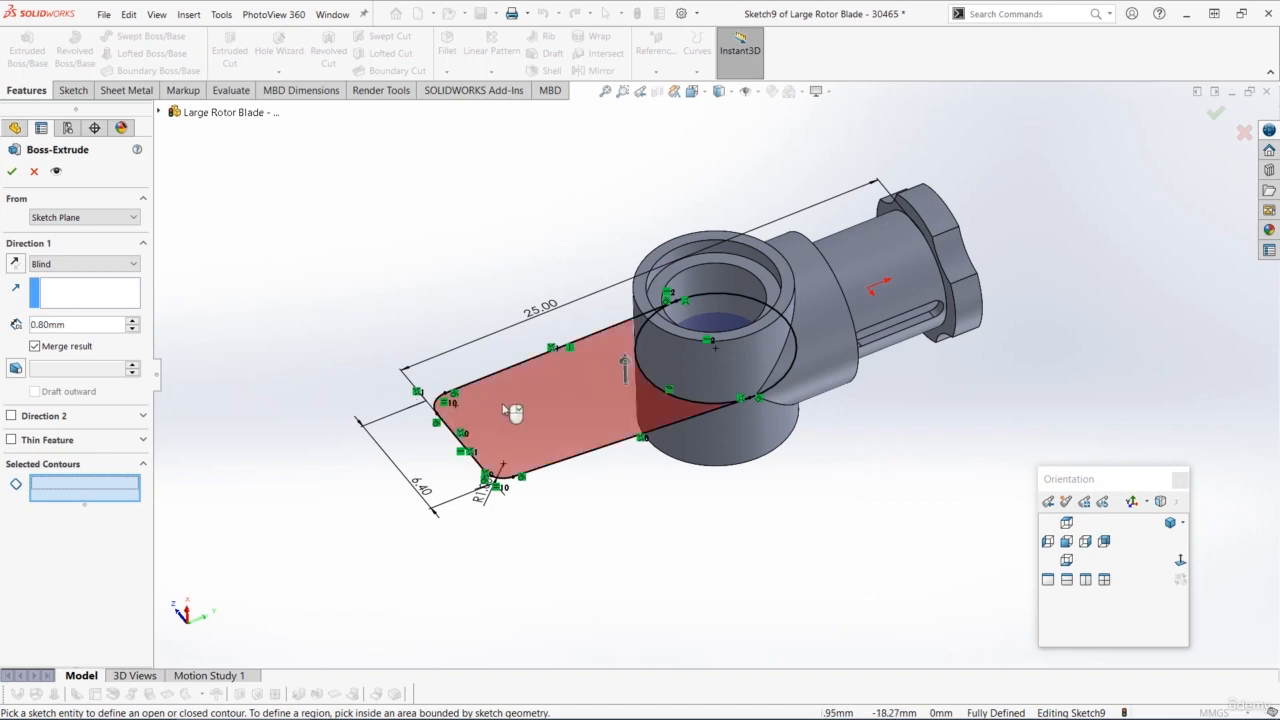
click(528, 411)
mouse_move(534, 411)
middle_down()
mouse_move(552, 368)
mouse_move(544, 391)
middle_up()
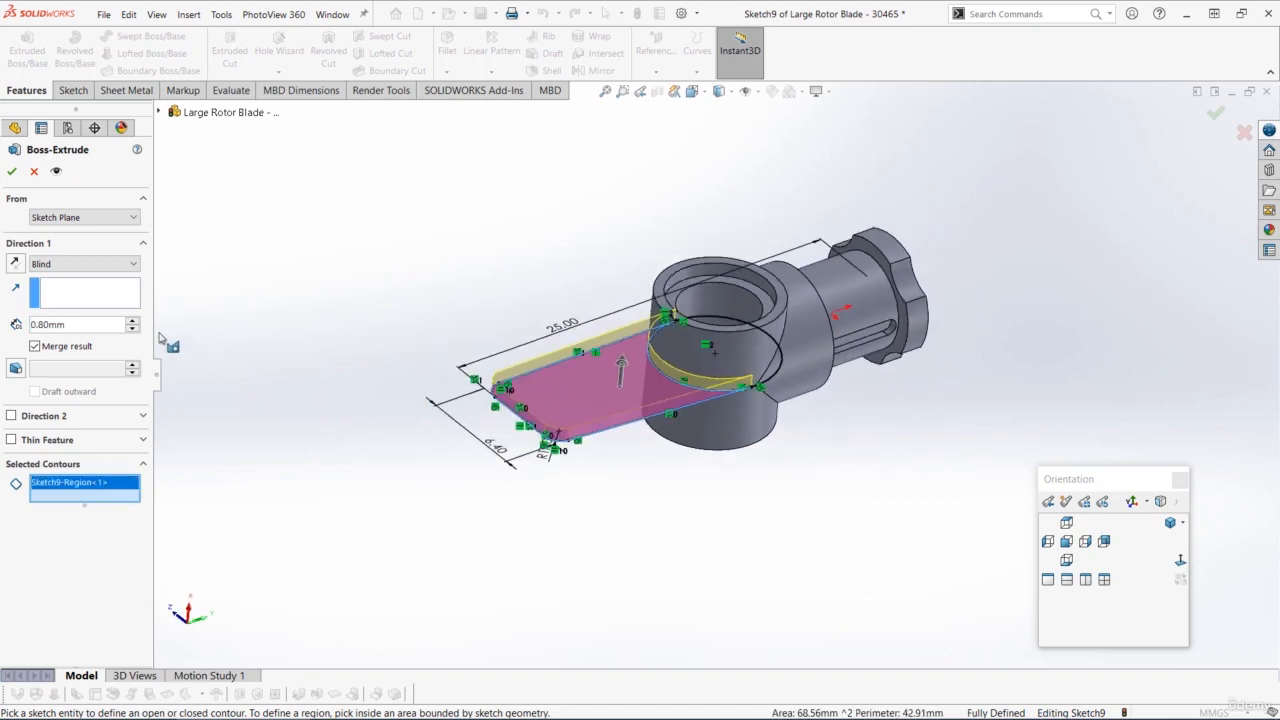
click(84, 263)
click(72, 344)
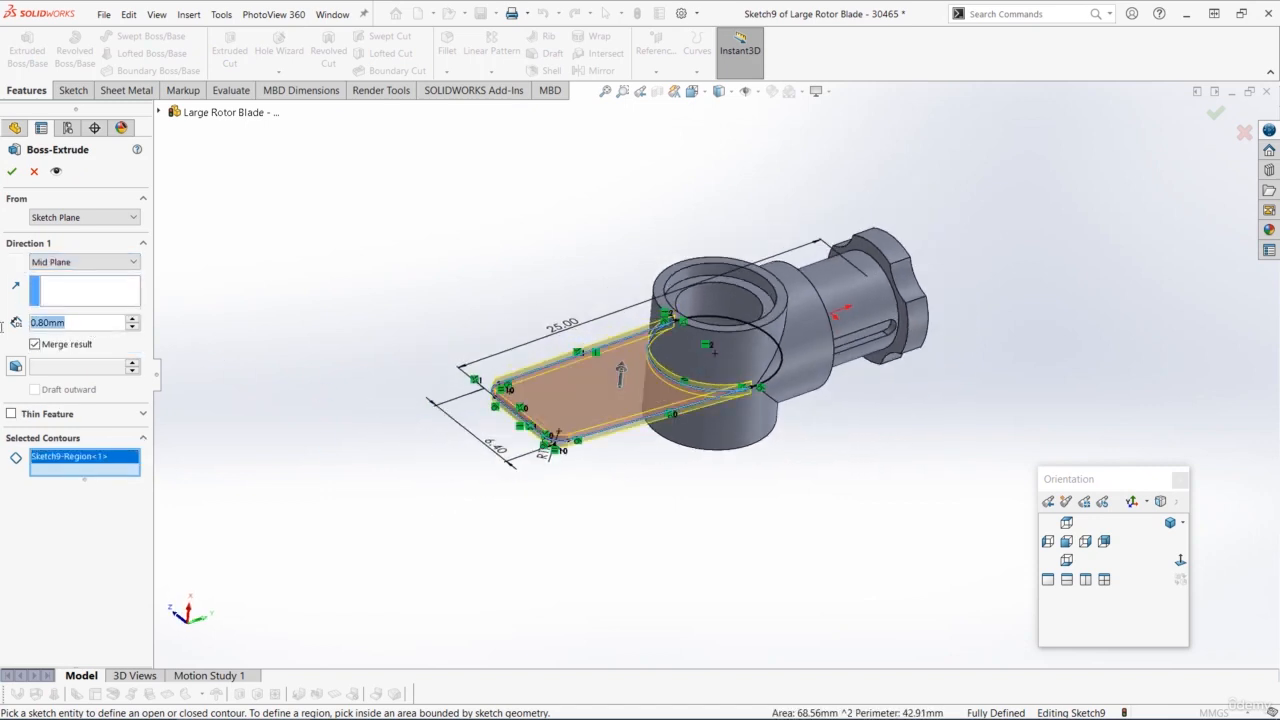
text(3)
key(Tab)
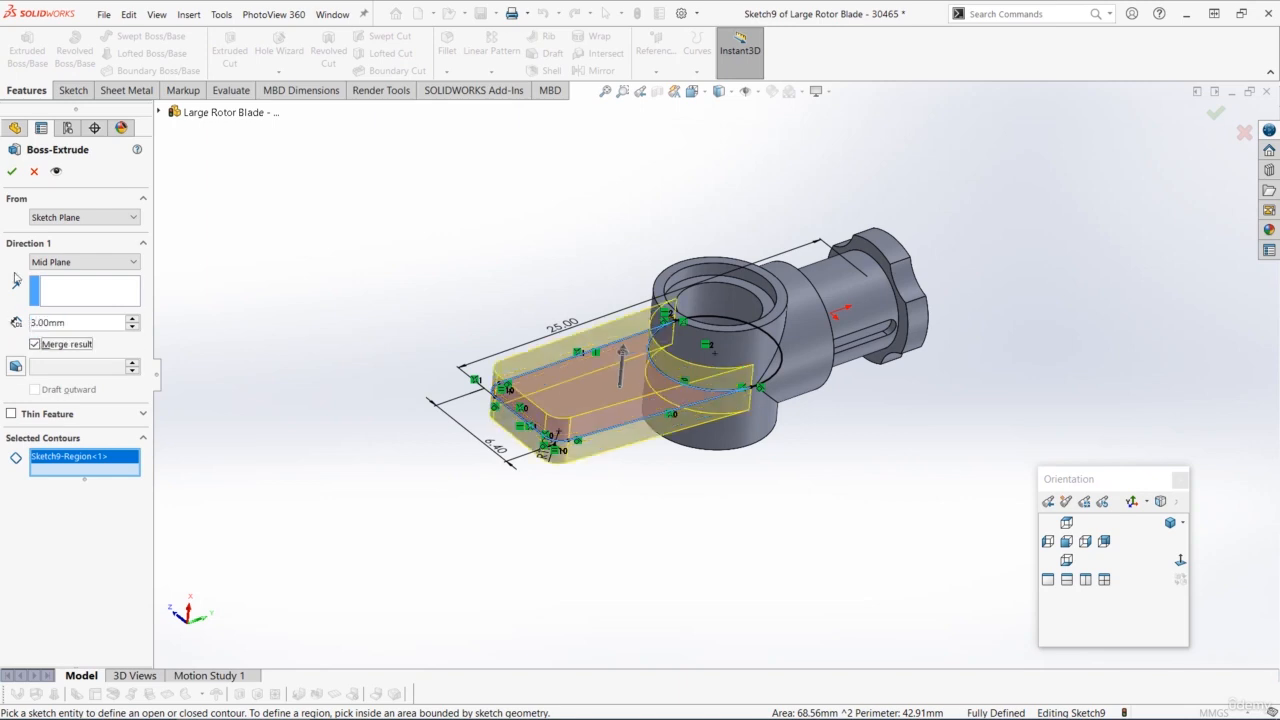
click(11, 171)
Rename the new extrusion feature as Blade Root.
middle_drag(429, 257, 435, 335)
click(60, 486)
click(52, 486)
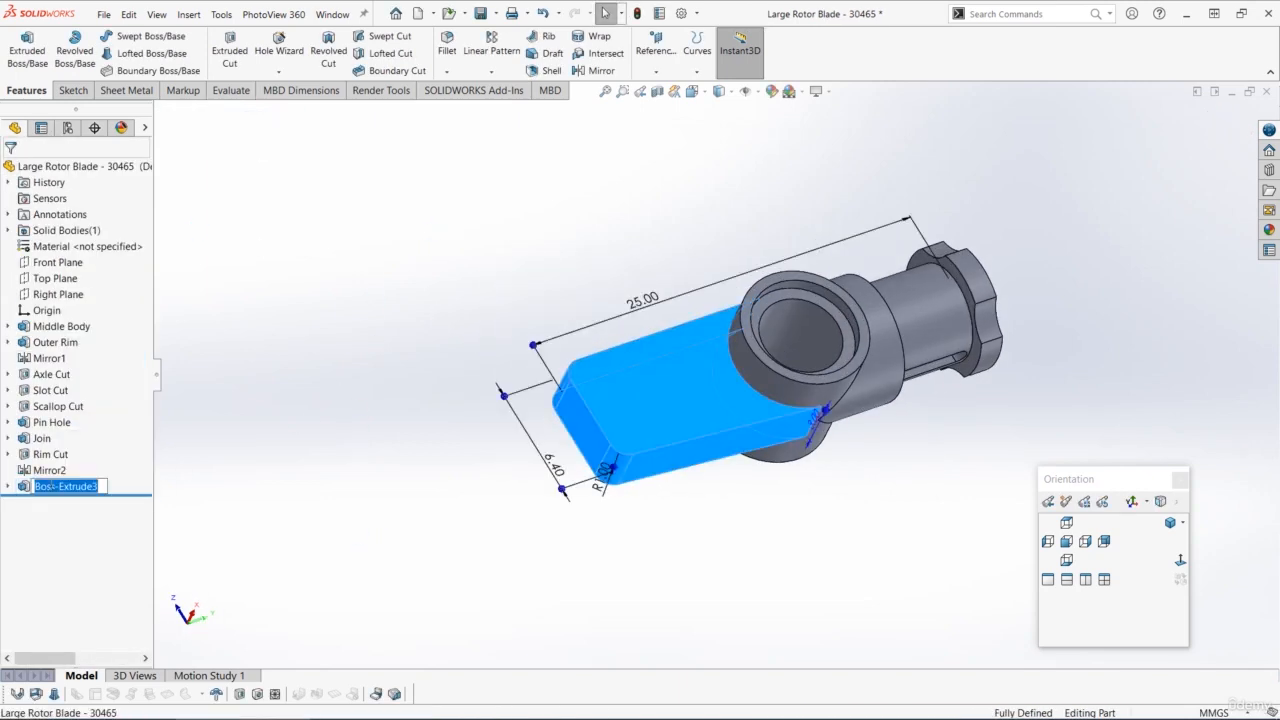
text(Blade Root)
click(333, 325)
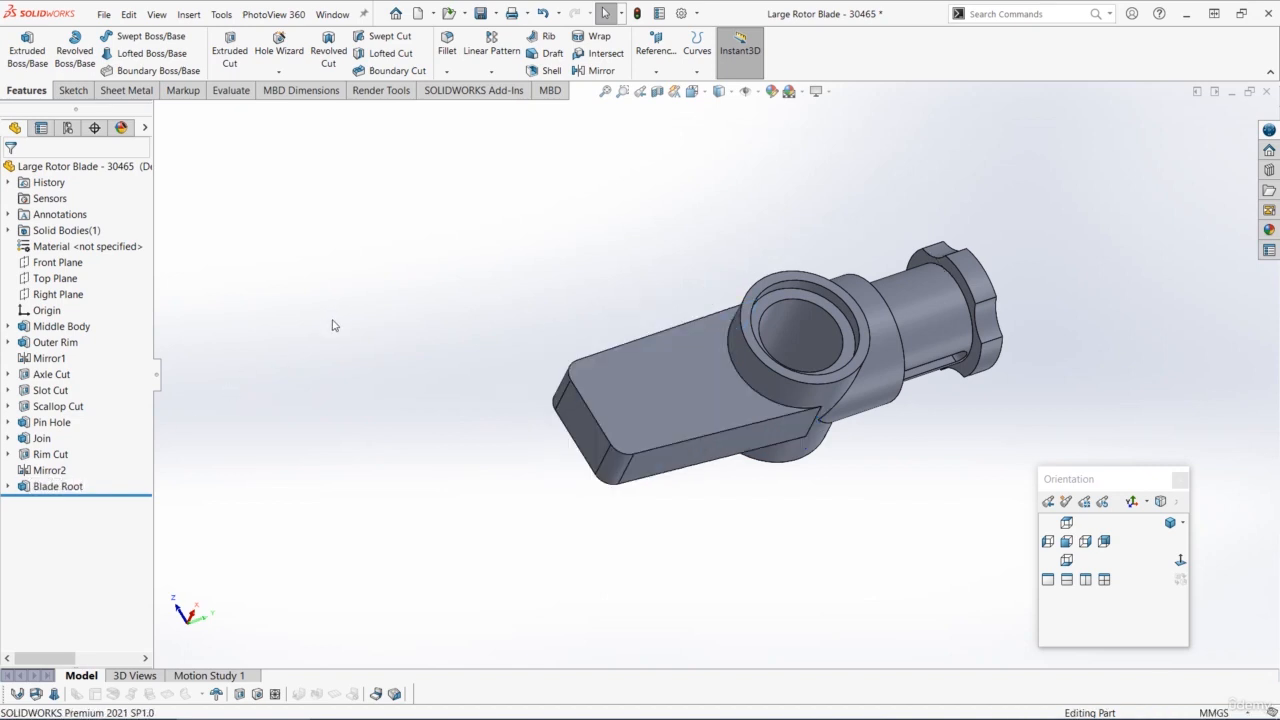
Start a sketch on the Right Plane and convert the ring's lower outer edge into a sketch arc.
scroll(687, 418, up, 4)
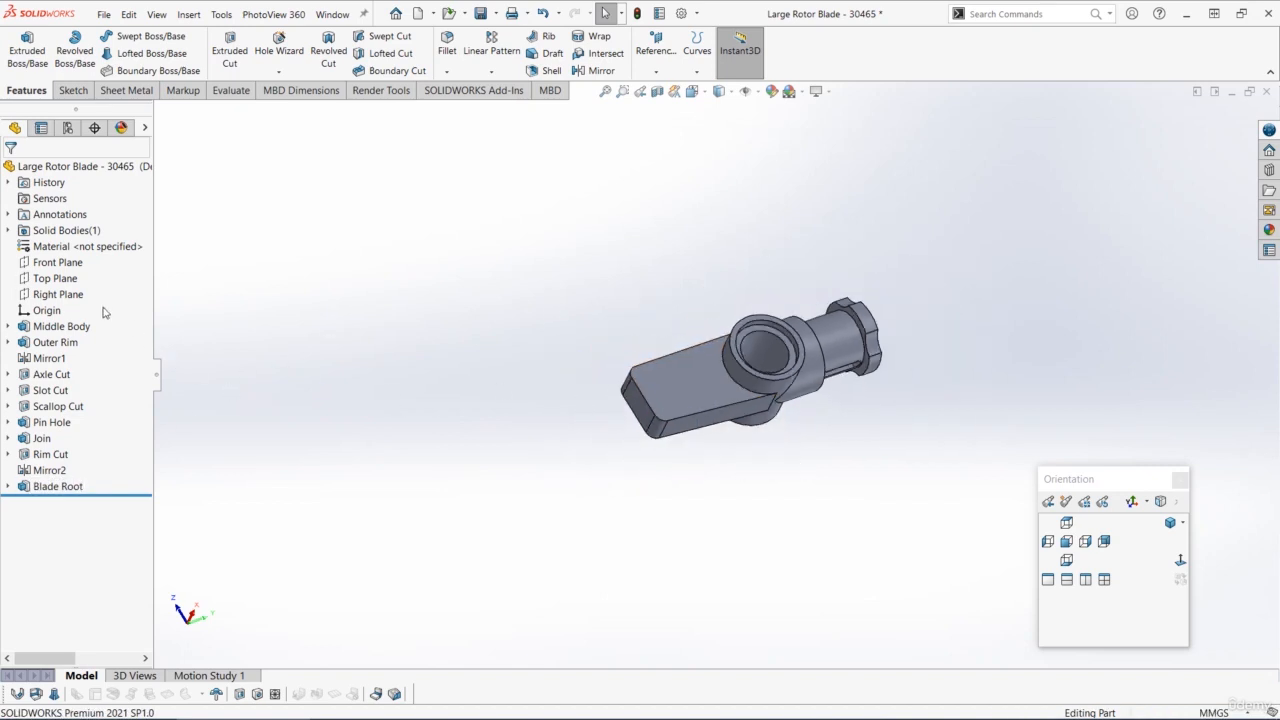
click(72, 296)
click(87, 277)
click(1181, 561)
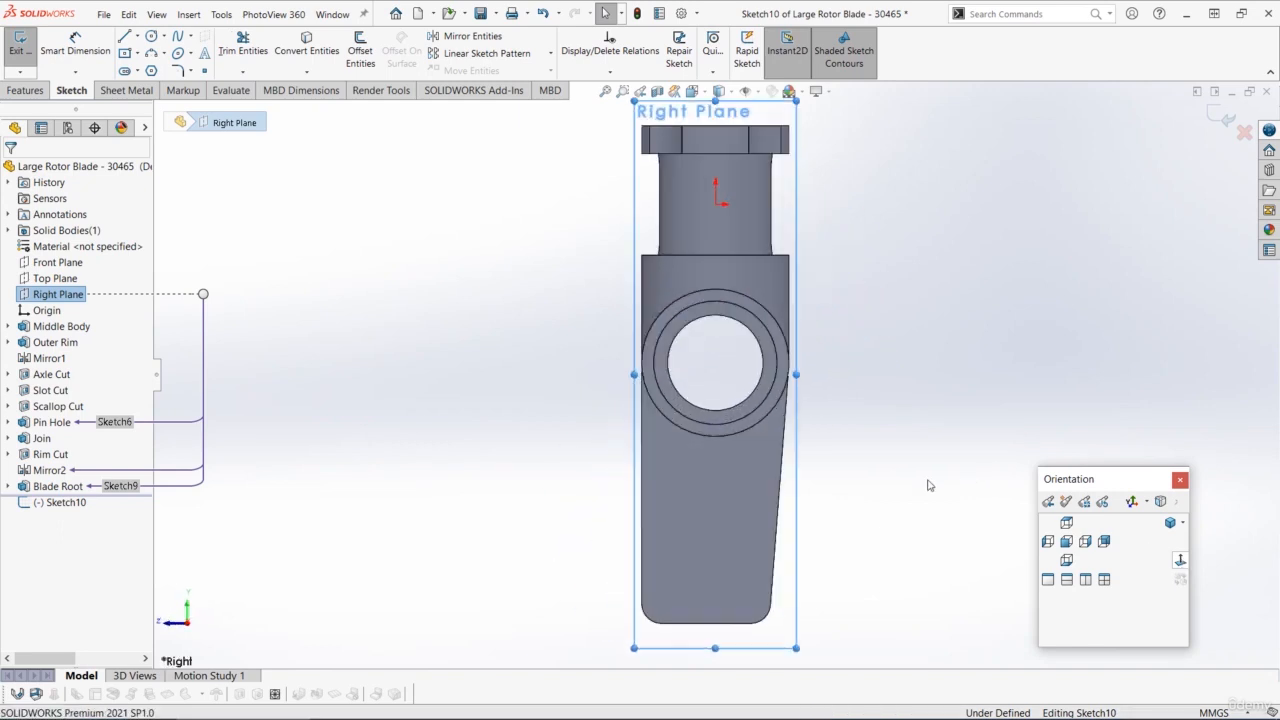
scroll(887, 519, up, 5)
scroll(886, 519, down, 1)
scroll(689, 323, down, 4)
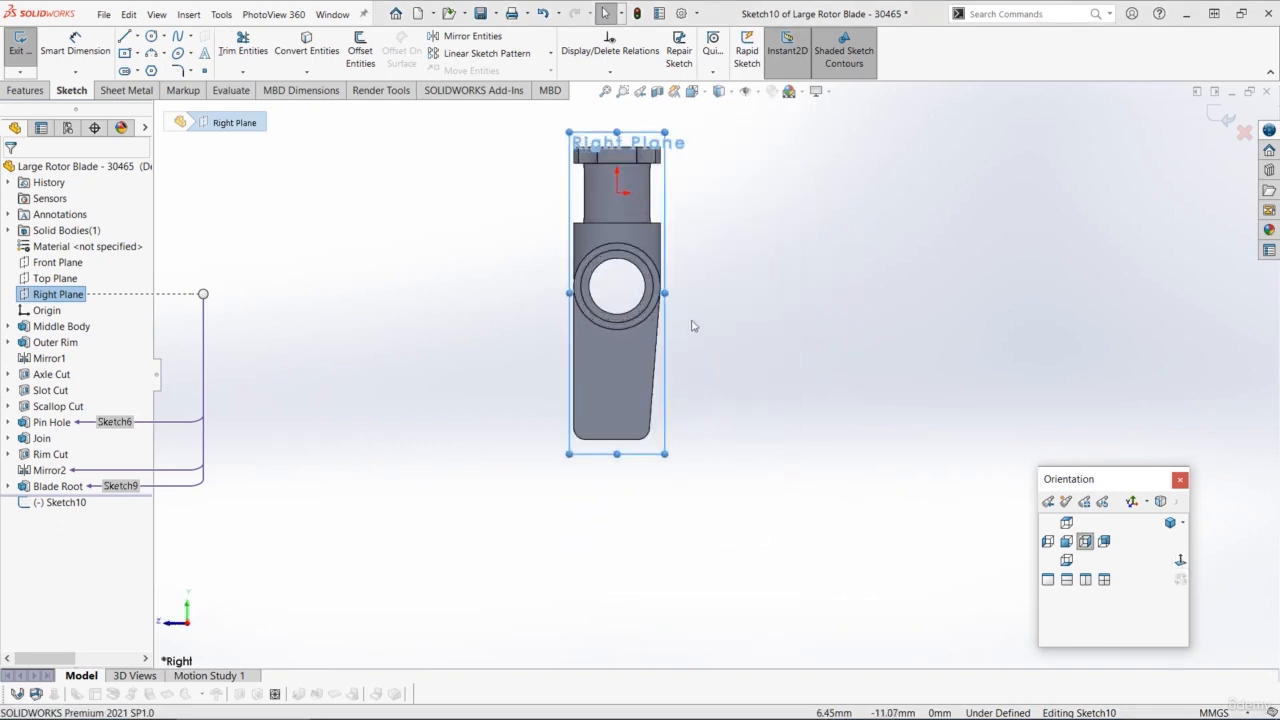
click(564, 338)
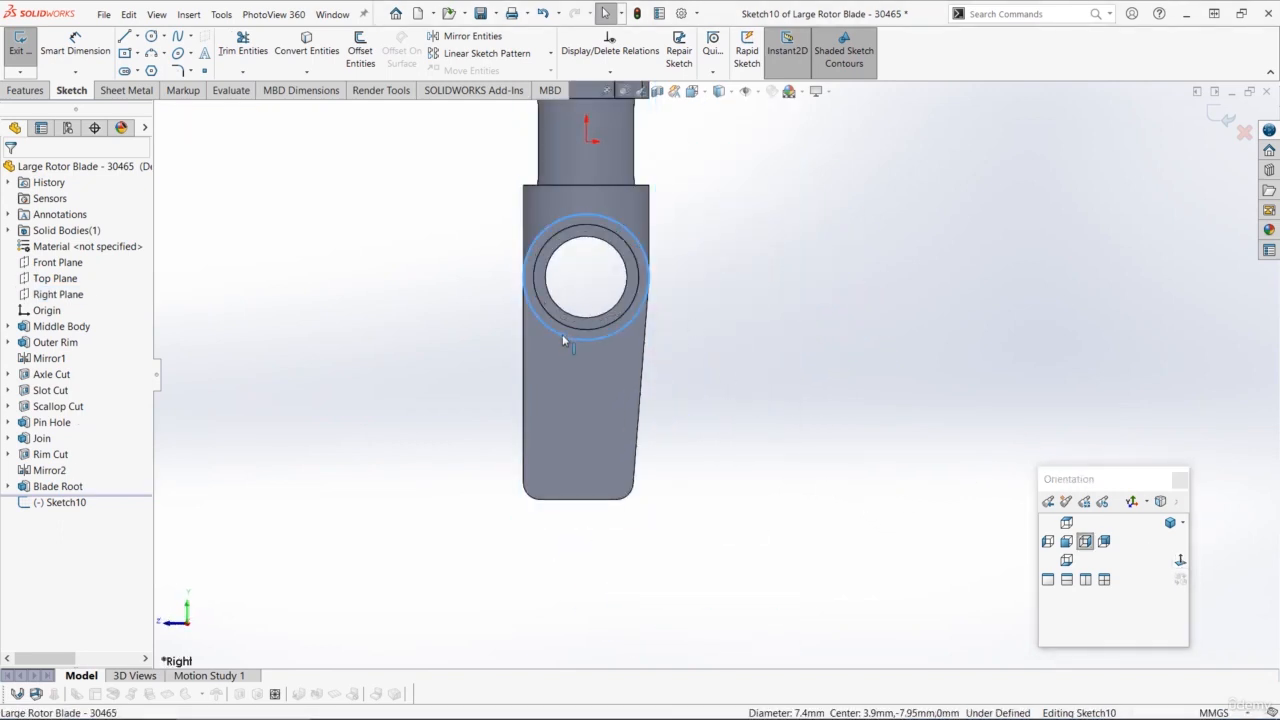
click(311, 50)
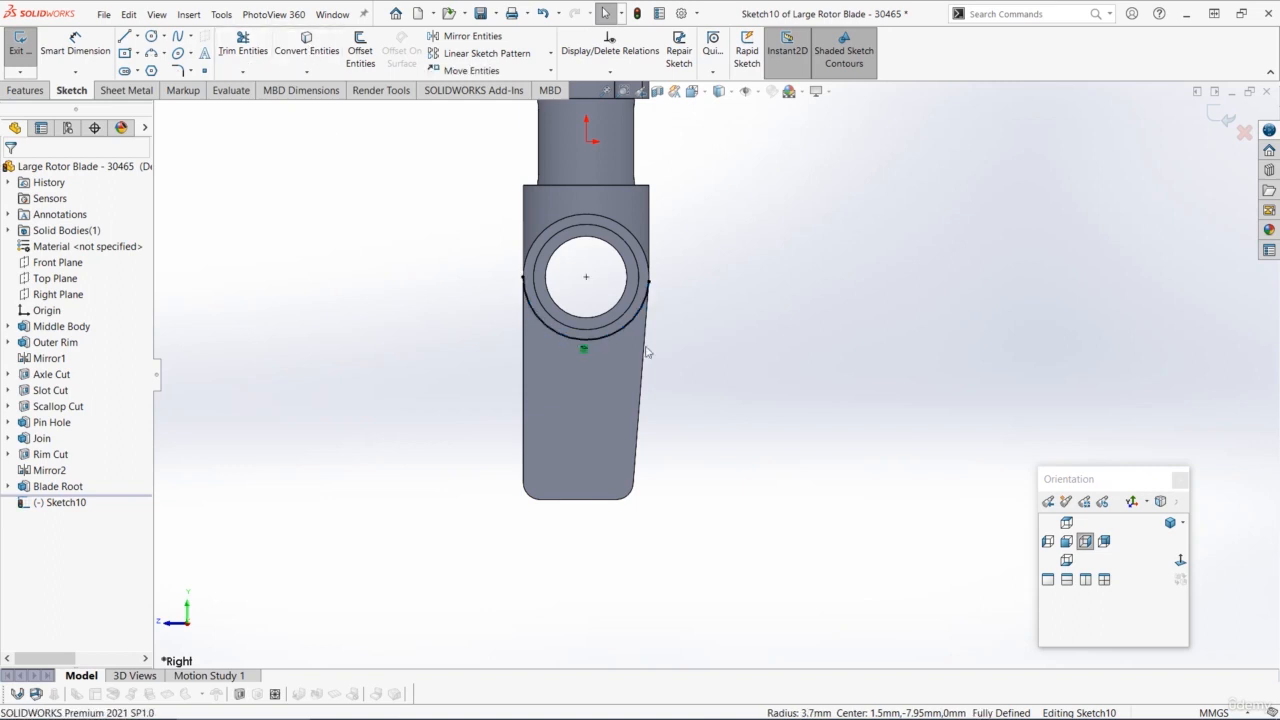
From the arc's end on the blade root's straight side, sketch a vertical line about 35 mm down, a slanted line about 11 mm and a horizontal line about 3.6 mm.
scroll(697, 433, up, 3)
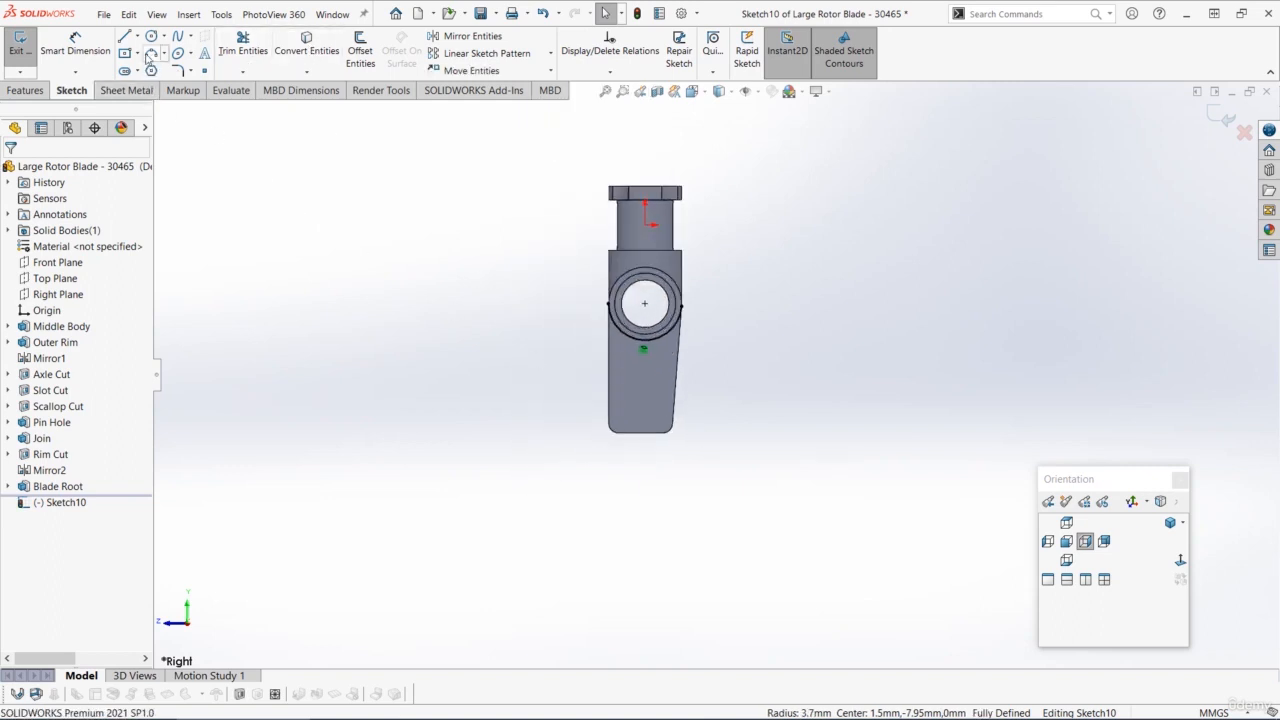
key(l)
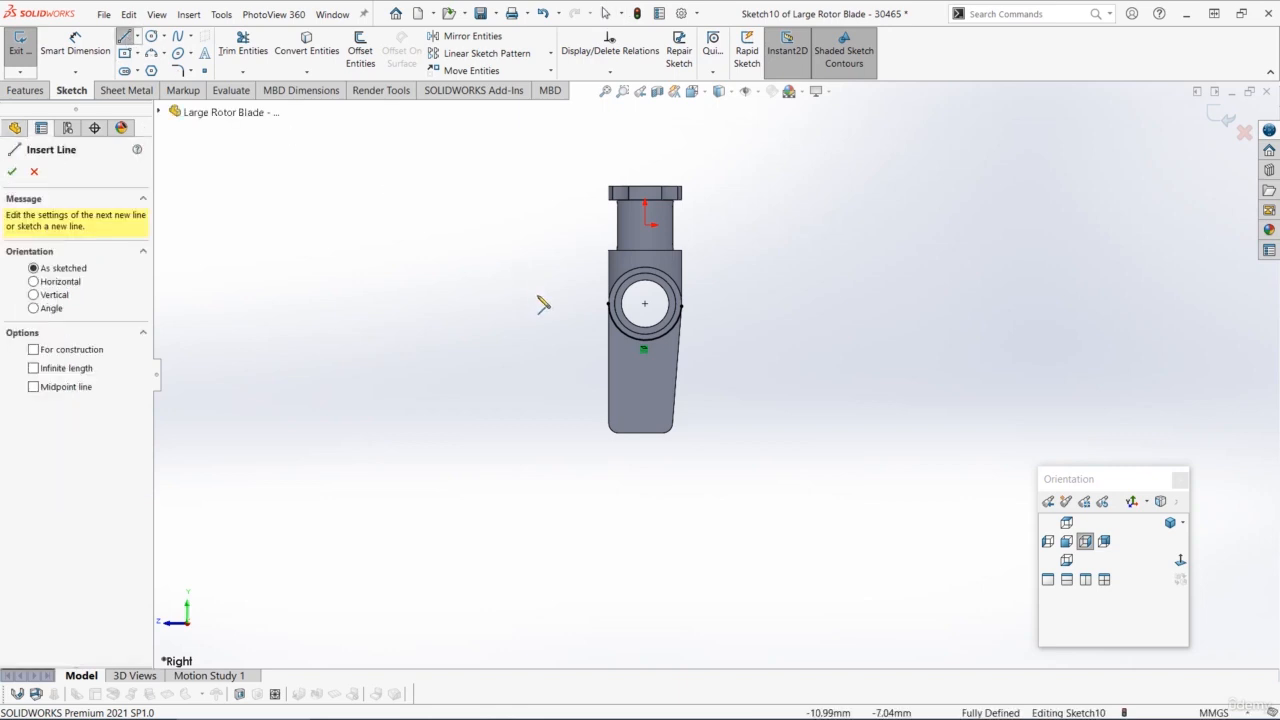
click(610, 305)
scroll(608, 572, up, 2)
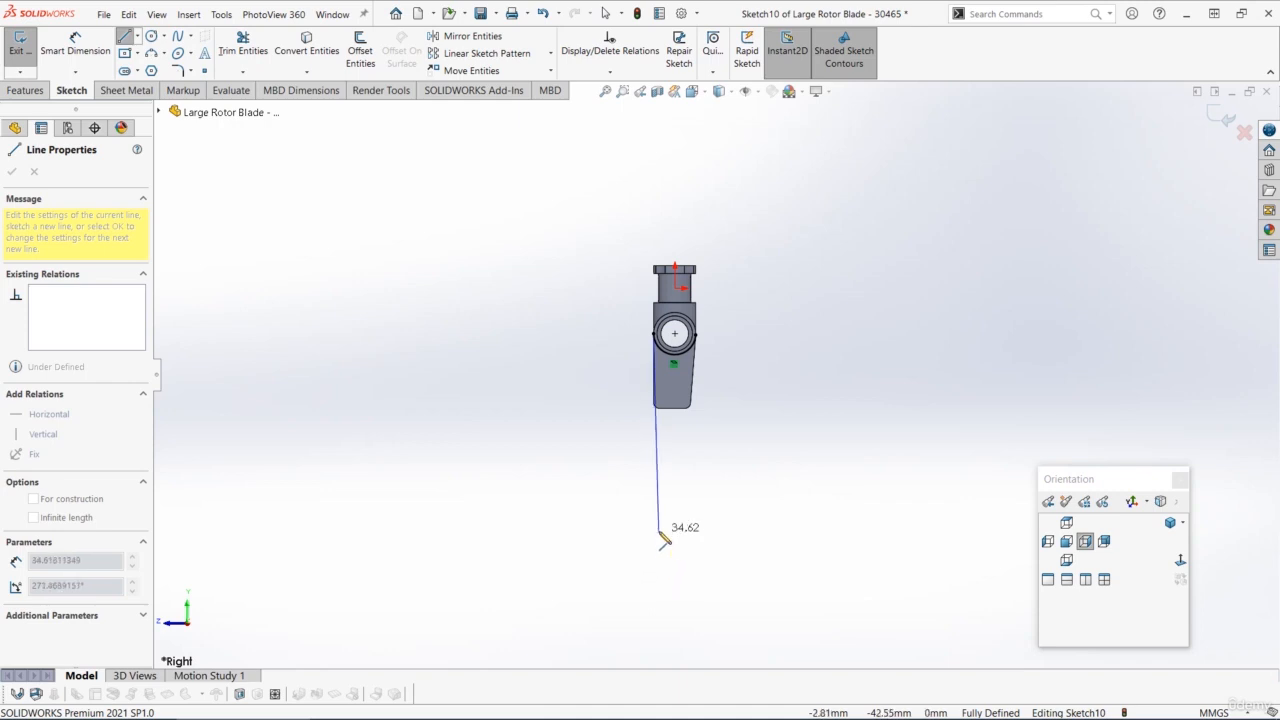
click(654, 538)
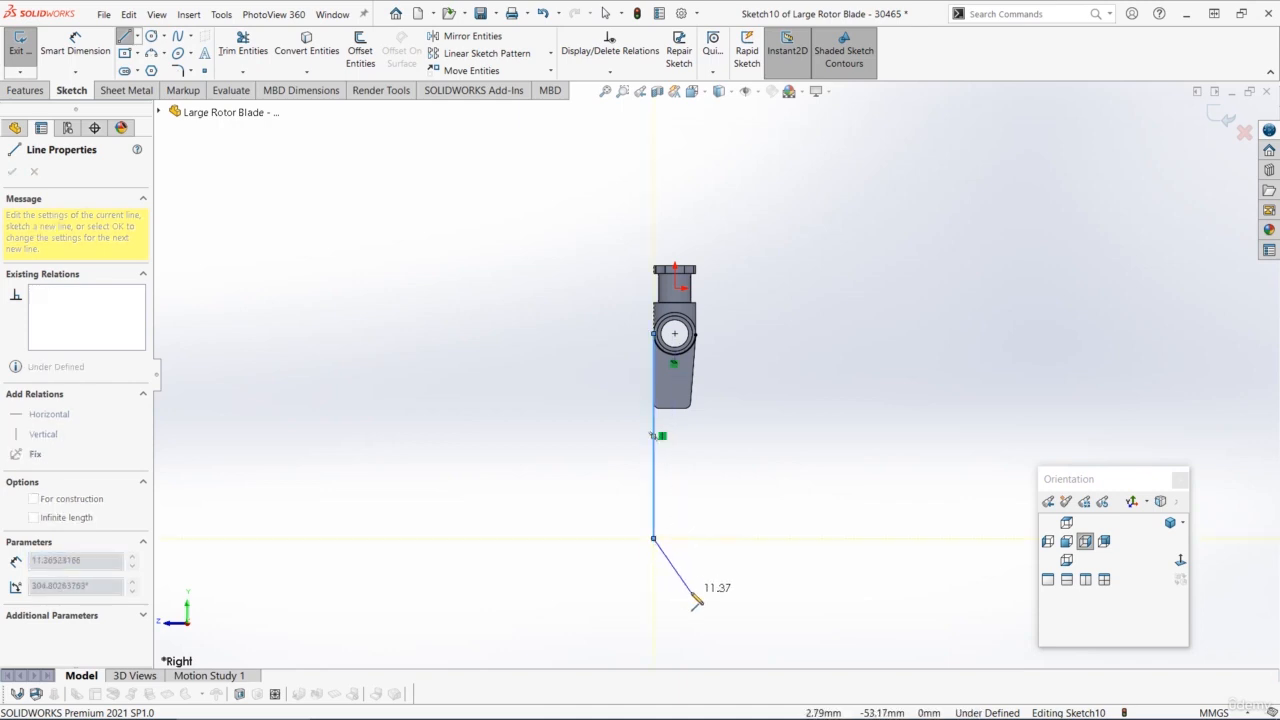
click(690, 591)
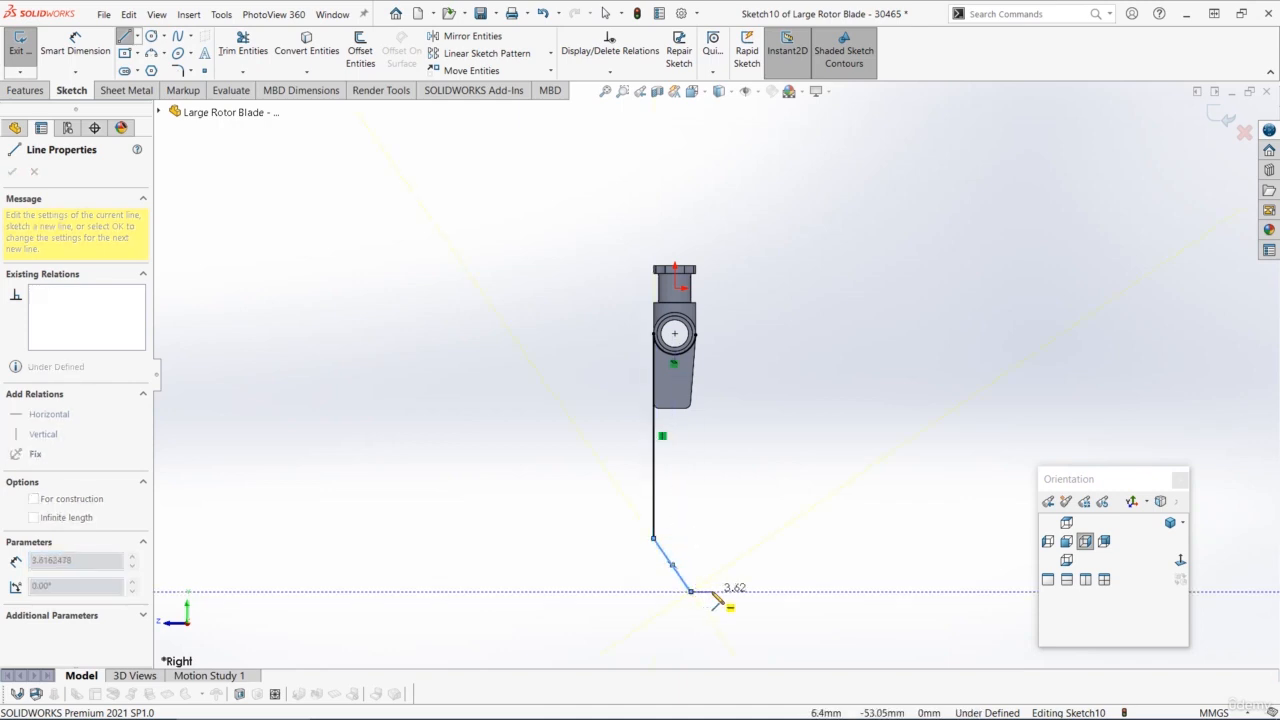
click(711, 593)
Continue with a vertical line about 31 mm up and a slanted line about 10 mm to the root's tapered edge, closing the outline at the arc.
scroll(715, 428, down, 2)
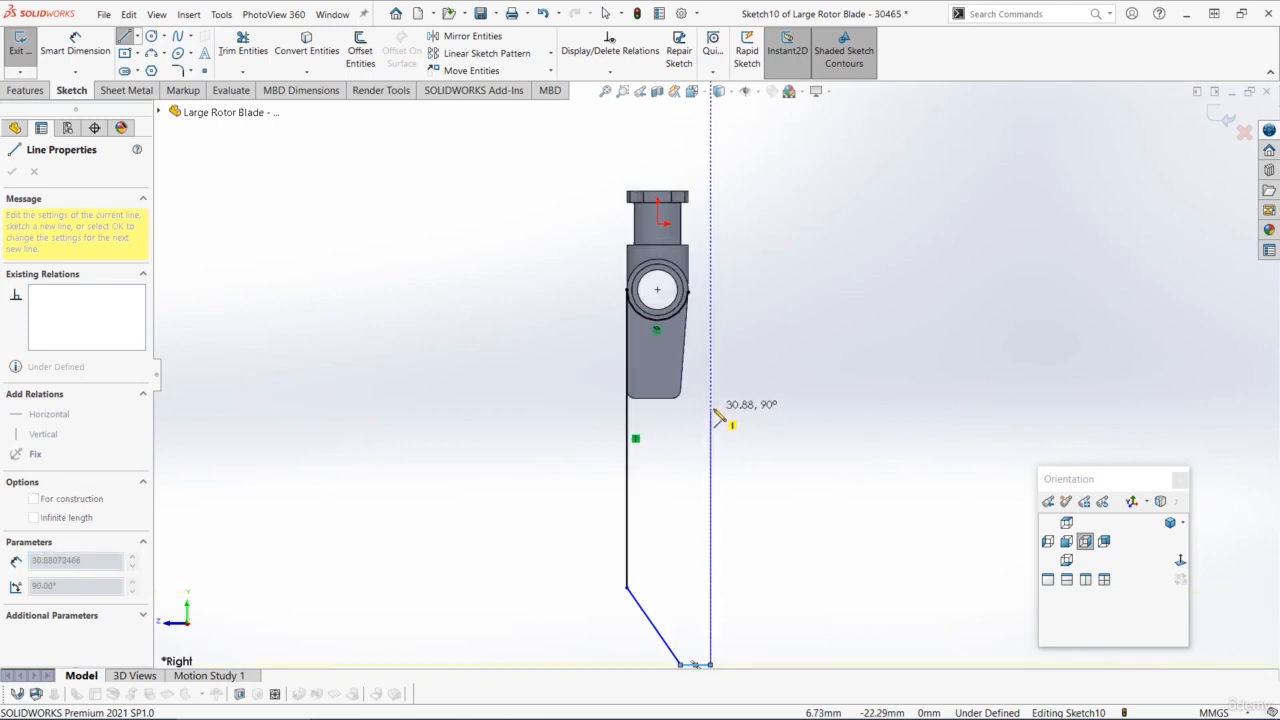
click(712, 410)
scroll(712, 390, down, 2)
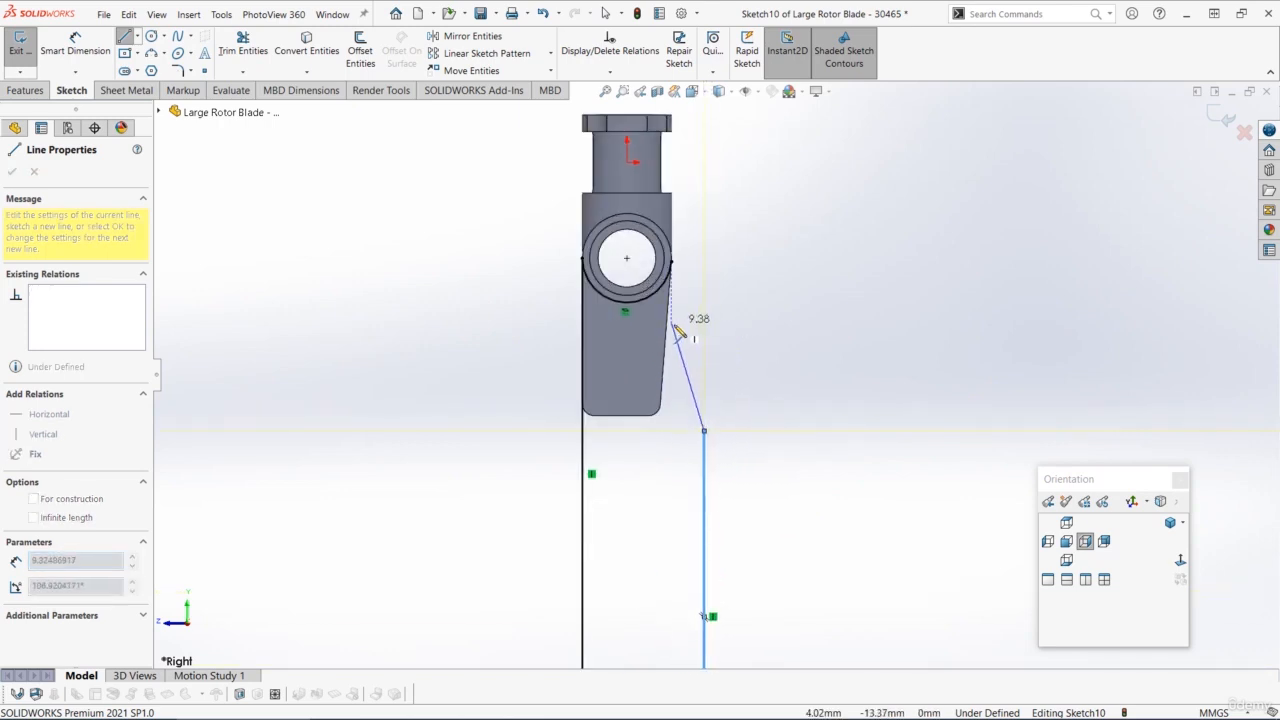
scroll(668, 330, down, 2)
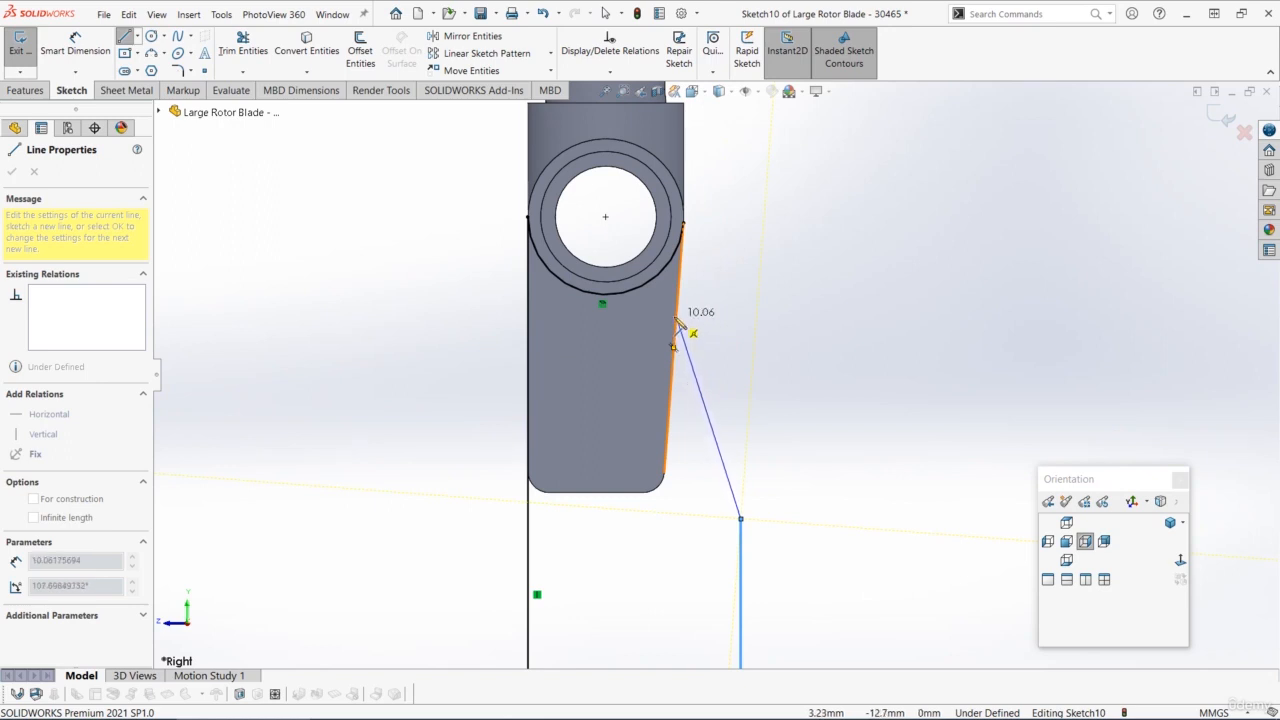
click(678, 320)
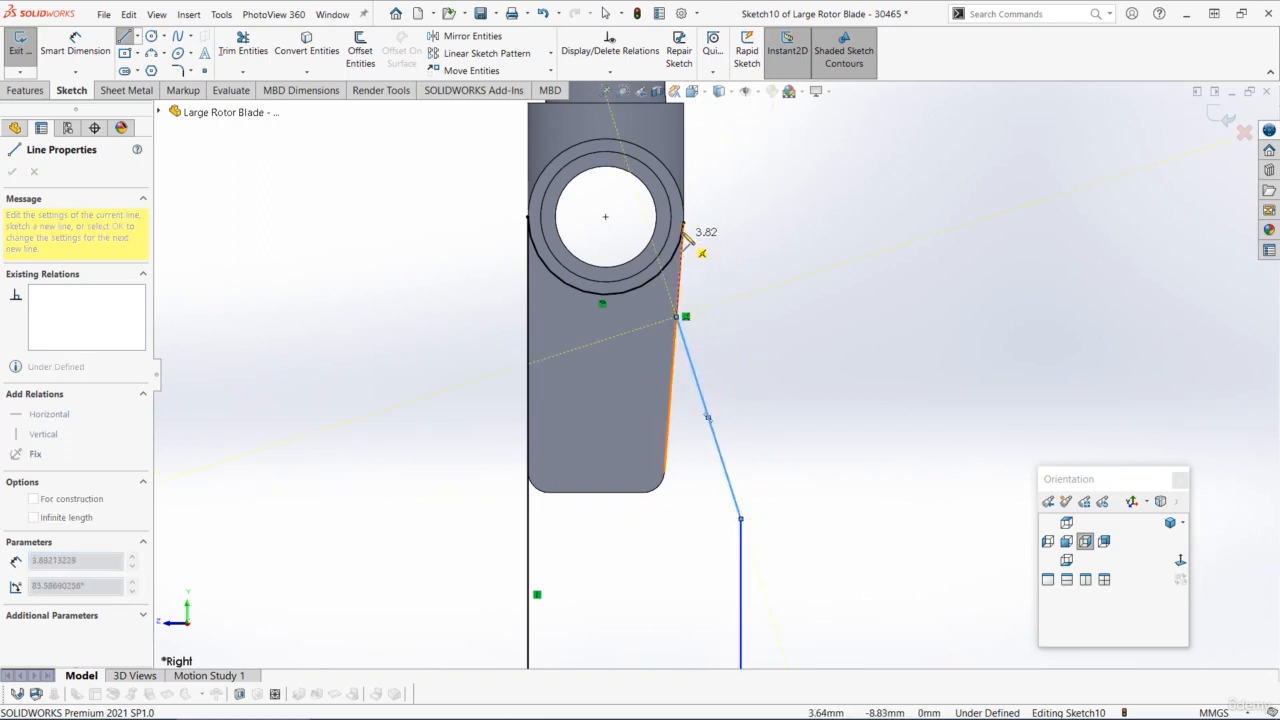
scroll(750, 375, up, 4)
key(Escape)
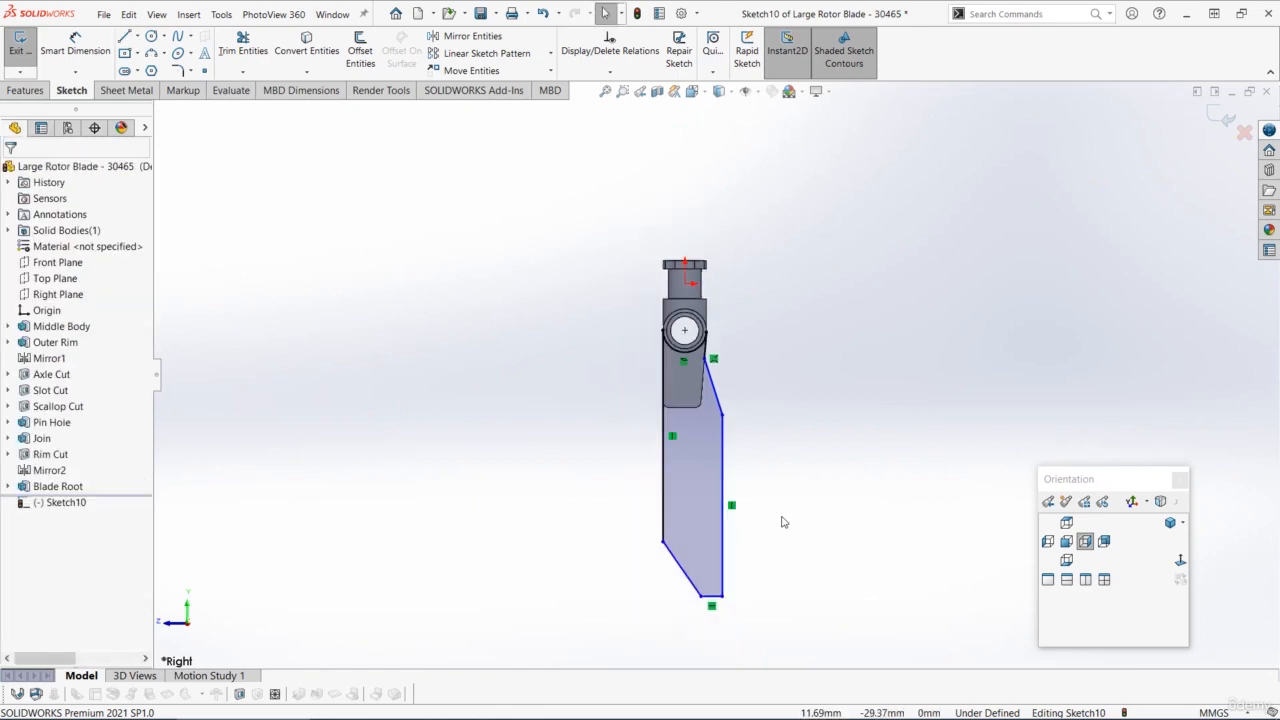
Dimension the distance from the bush's scalloped end to the blade outline's horizontal end line at 63.2 mm.
scroll(779, 478, down, 2)
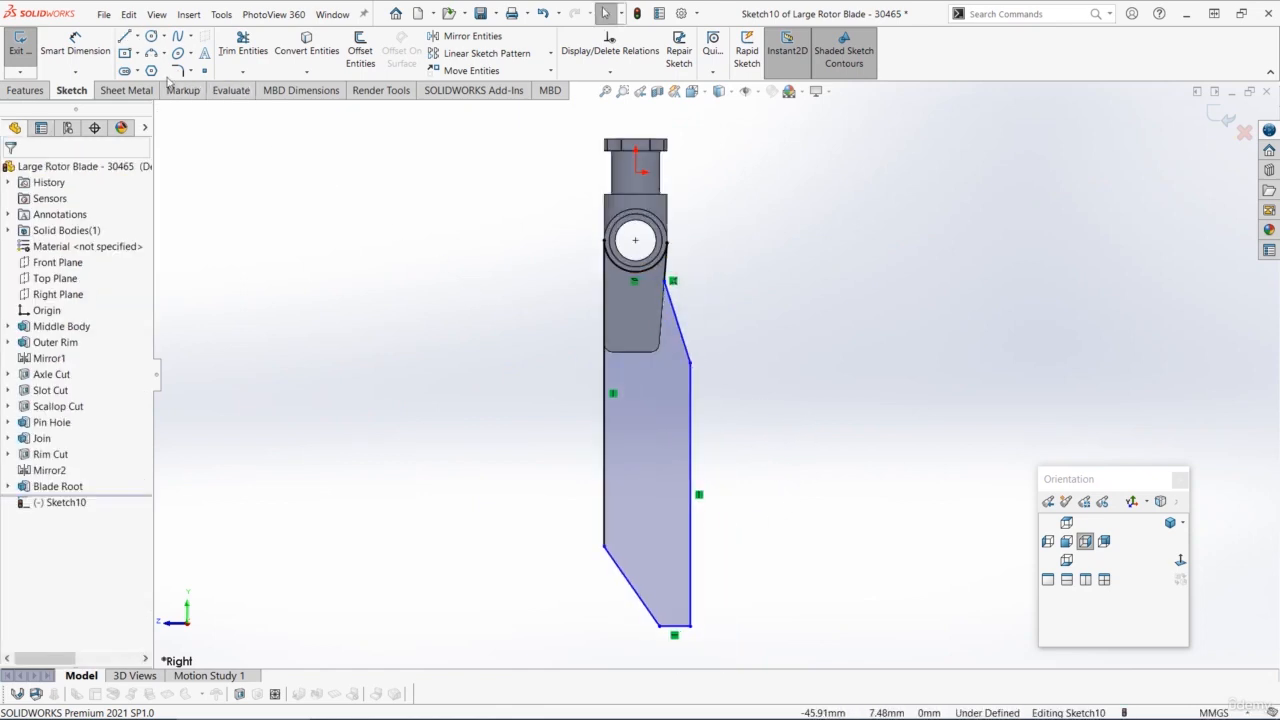
click(58, 49)
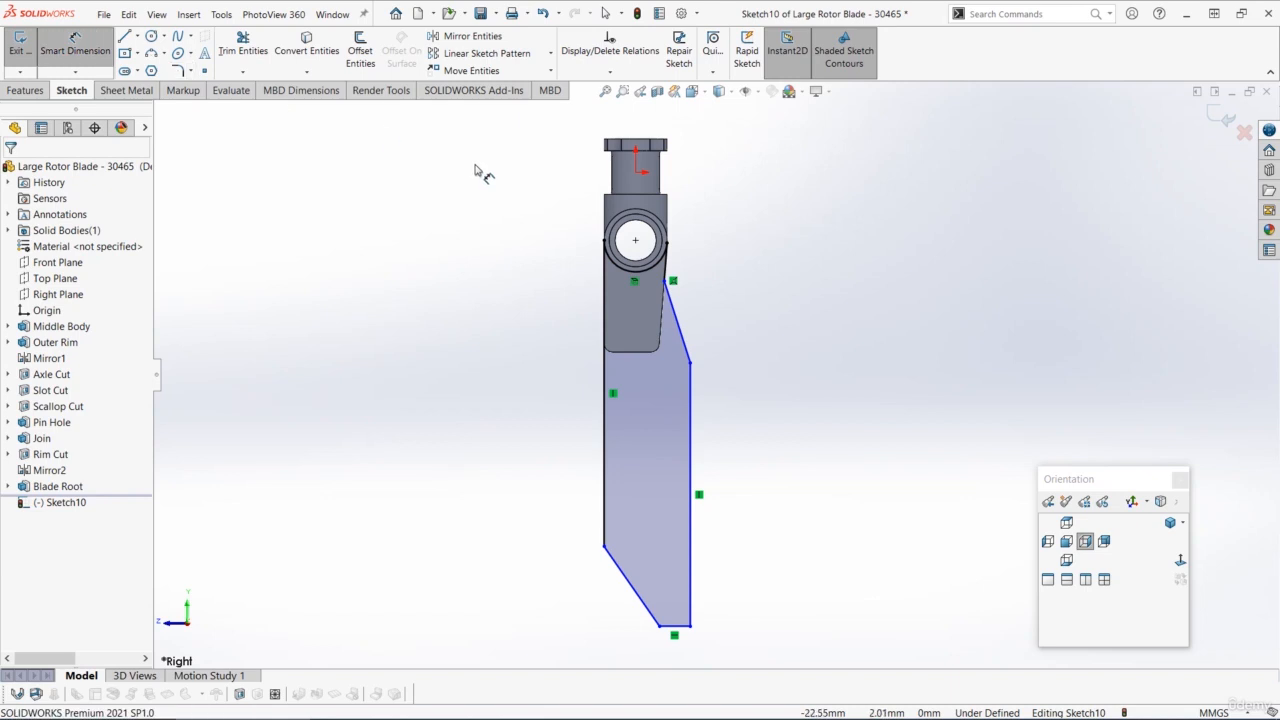
click(634, 145)
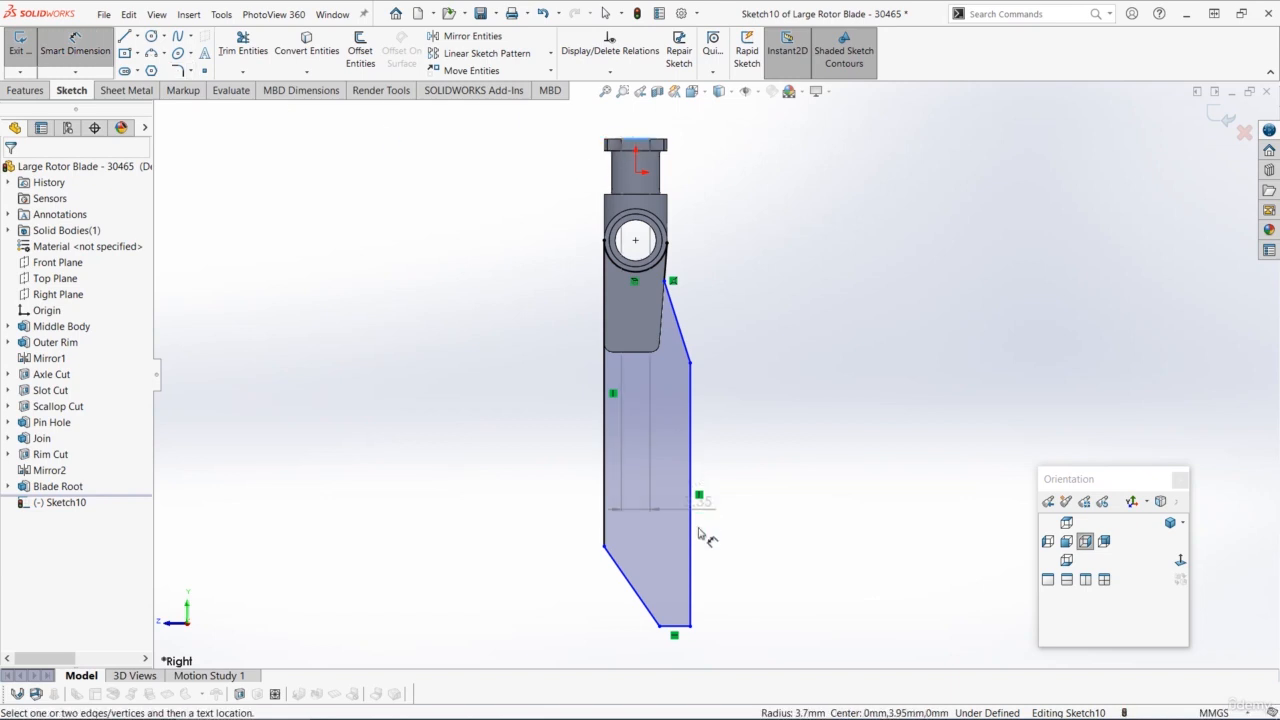
click(676, 626)
click(556, 452)
text(63.2)
key(Return)
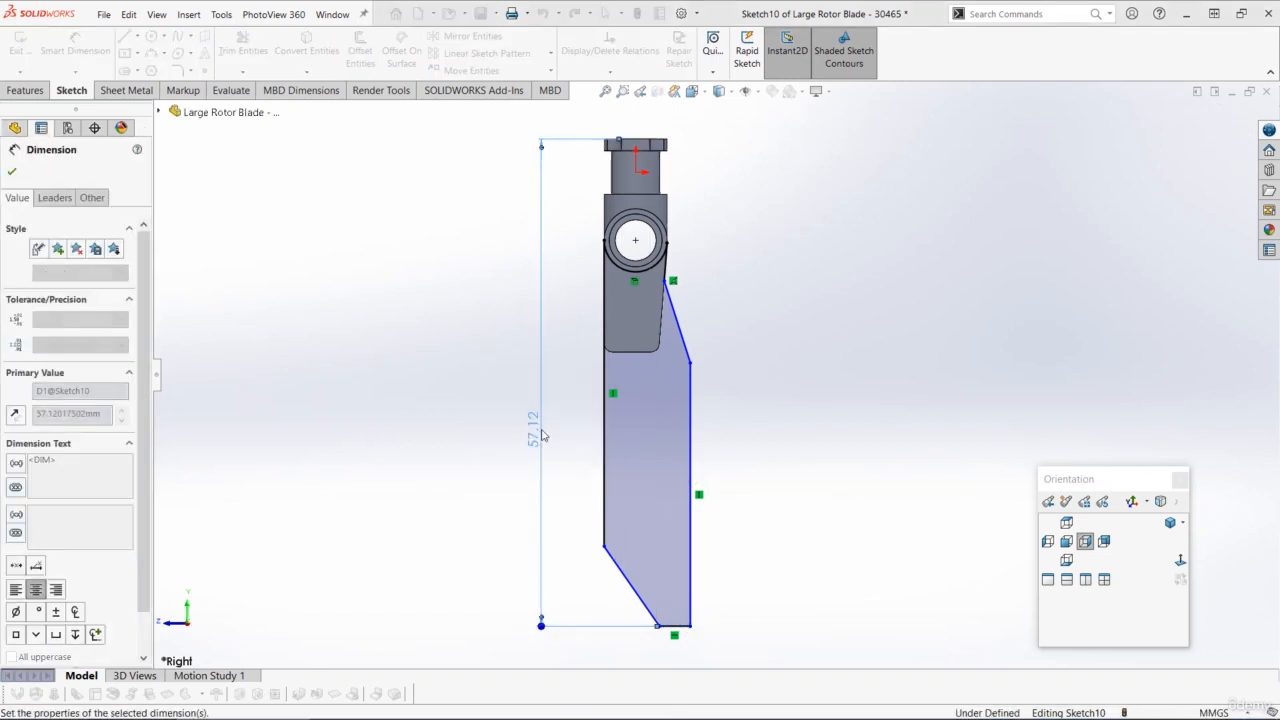
Dimension the length of the blade outline's horizontal end line at 4.6 mm.
scroll(700, 400, up, 3)
scroll(708, 491, down, 3)
click(702, 482)
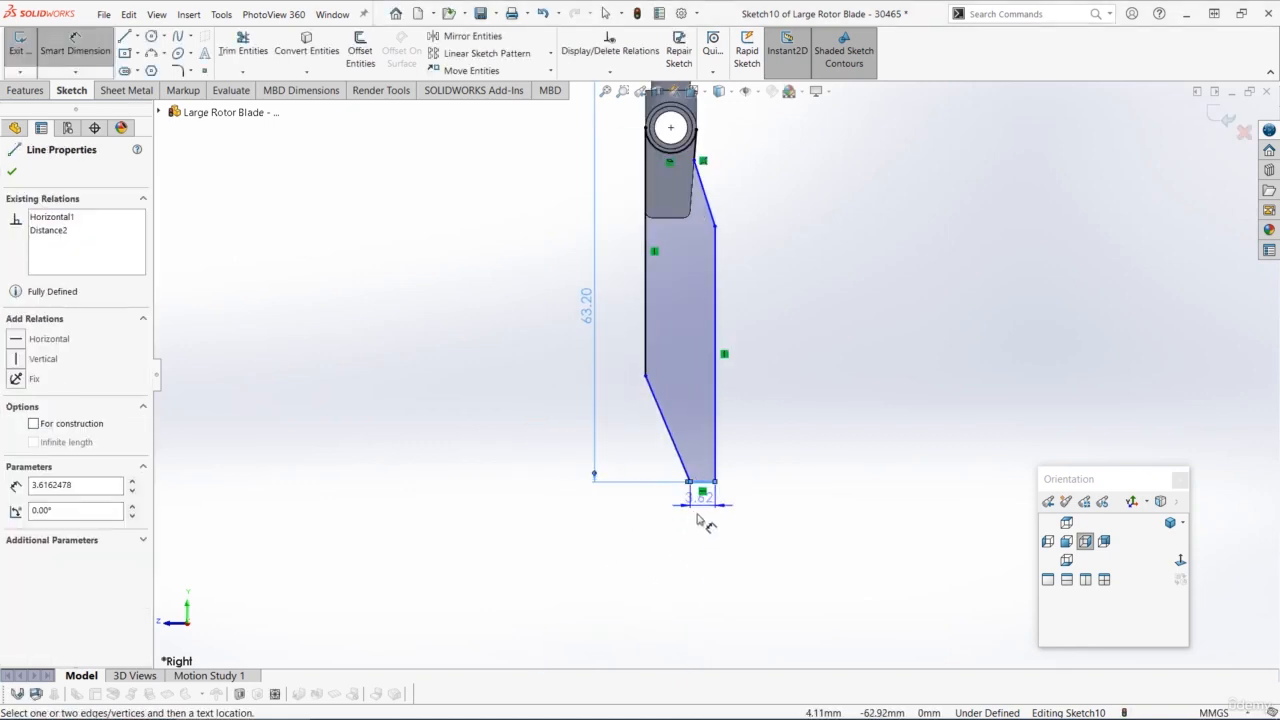
click(699, 551)
text(4.6)
key(Return)
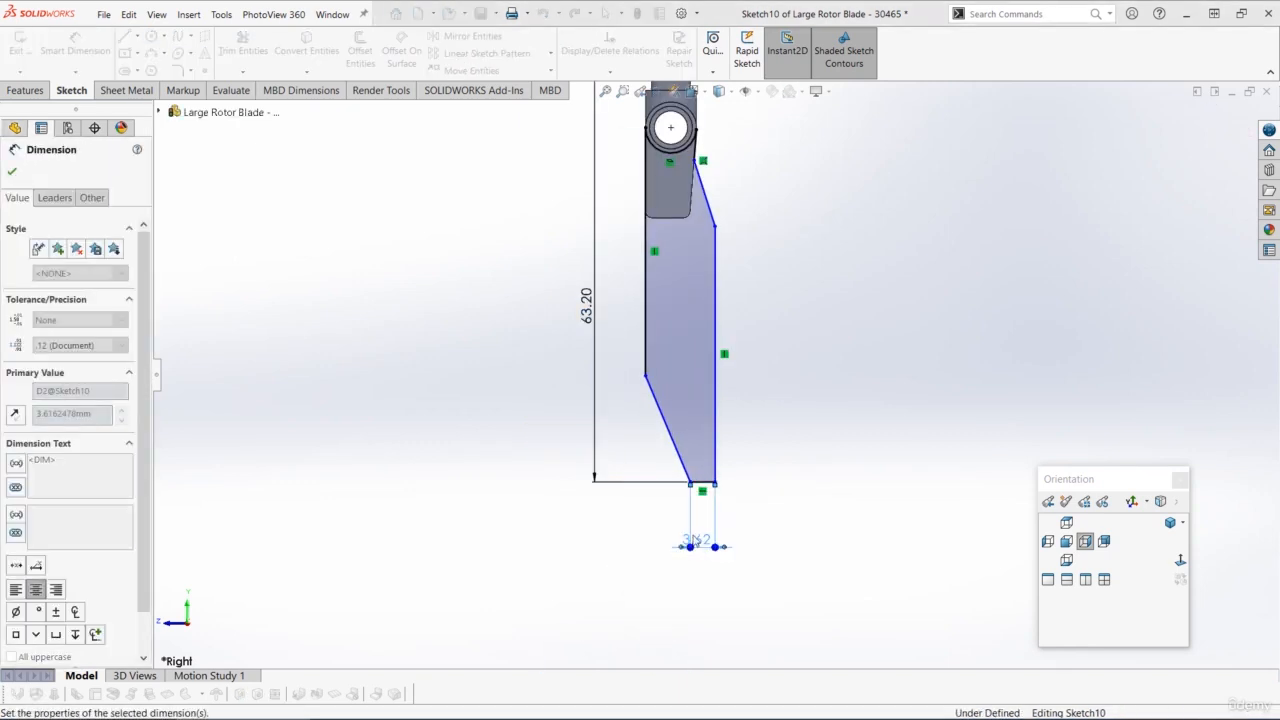
Dimension the vertical distance between the lower slanted line's upper endpoint and the blade outline's horizontal end line at 11 mm.
click(646, 376)
click(705, 482)
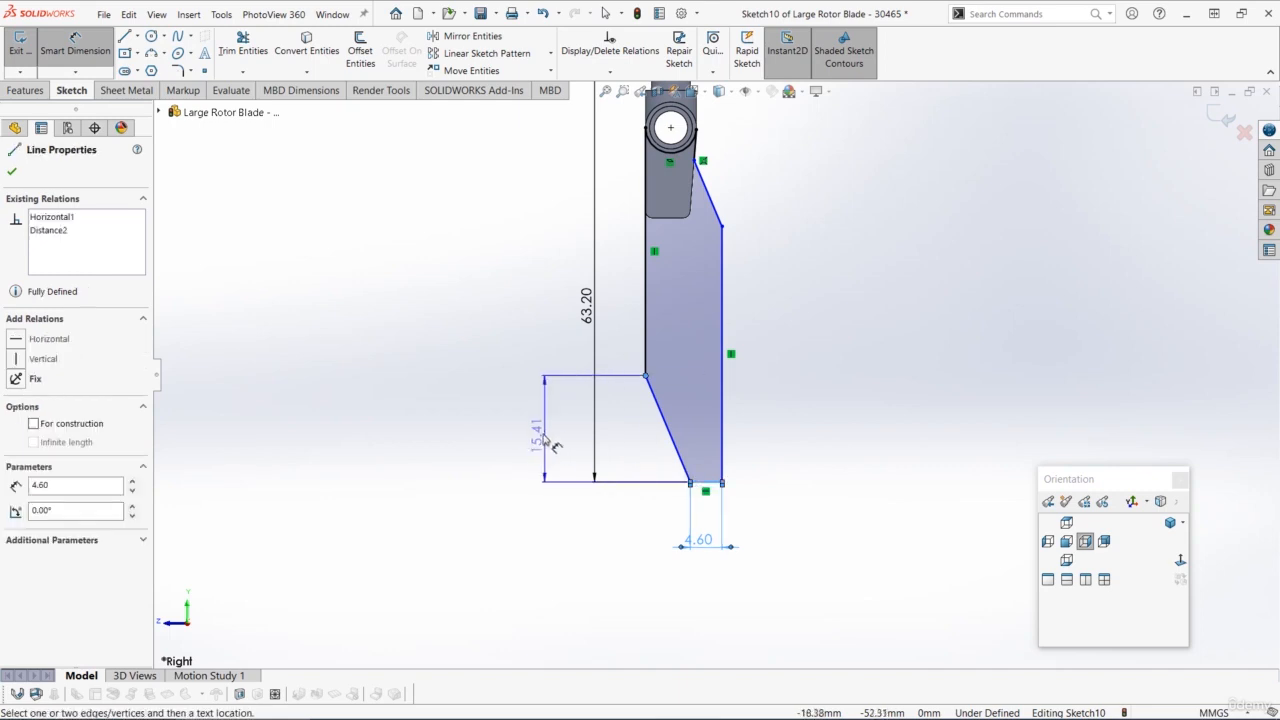
click(532, 431)
text(11)
key(Return)
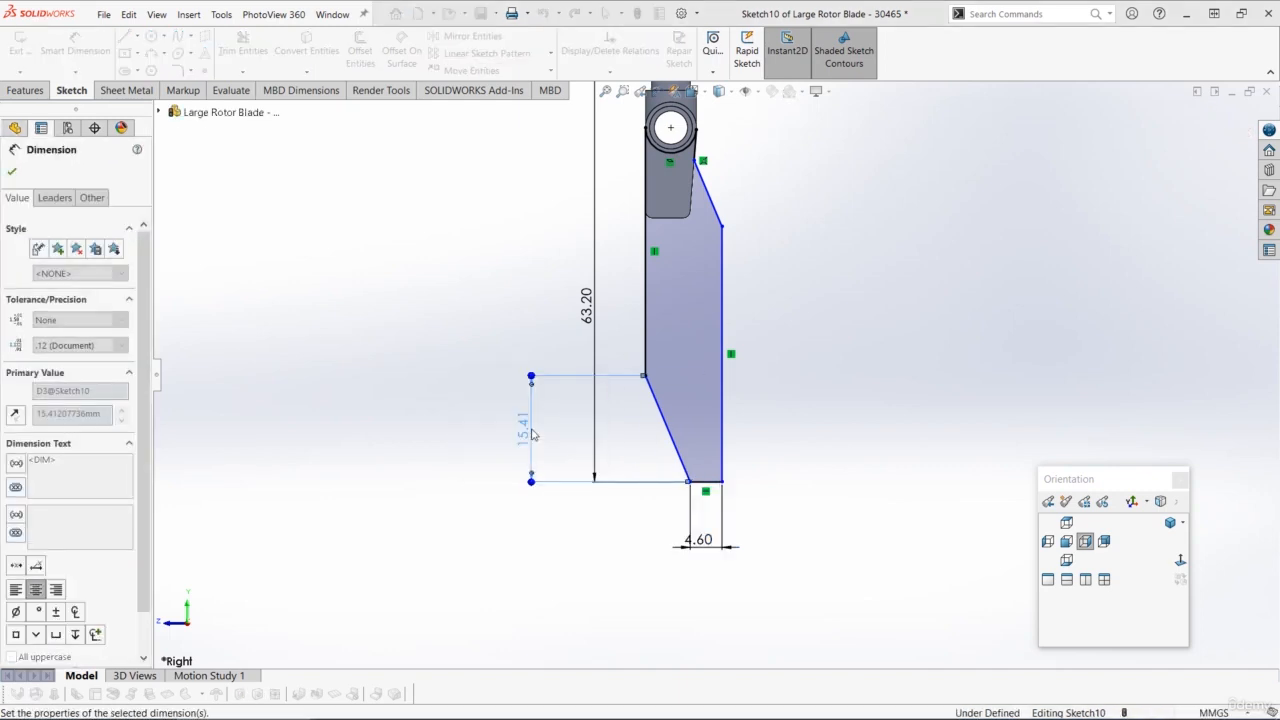
Dimension the distance from the bush's scalloped end to the outline's corner on the root's tapered edge at 15.6 mm.
scroll(706, 425, up, 2)
scroll(714, 190, down, 5)
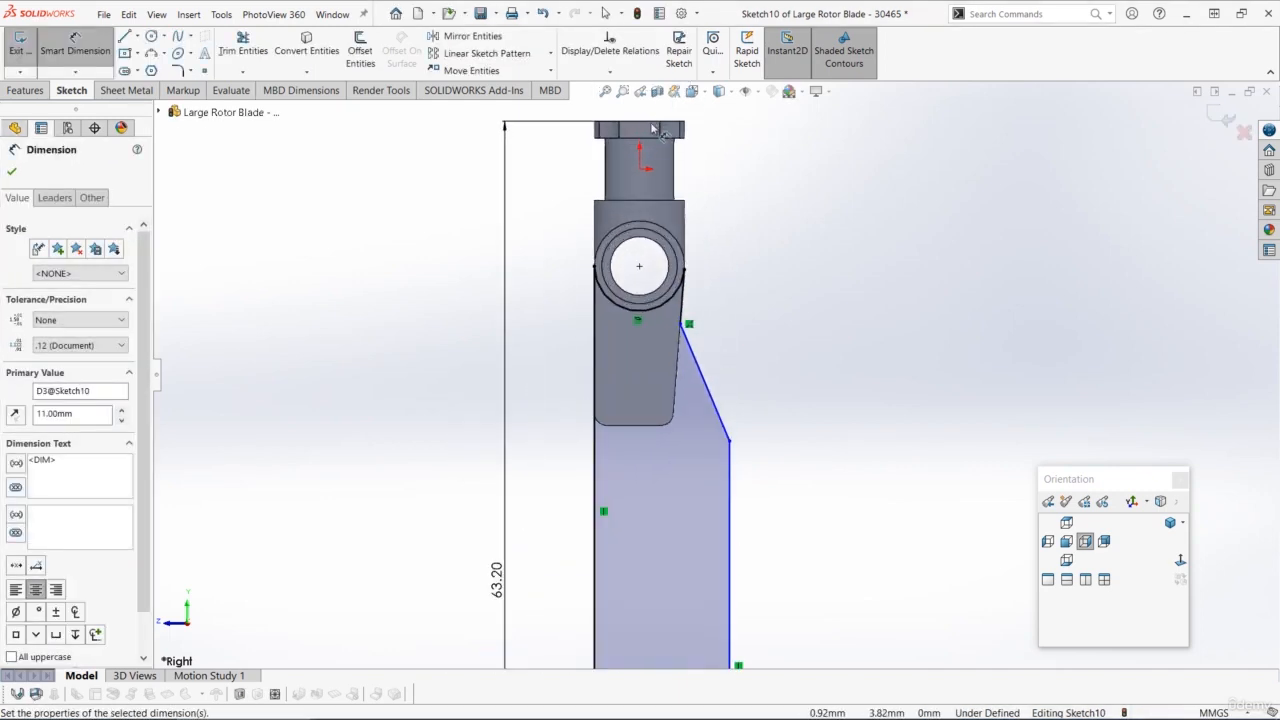
scroll(656, 135, down, 3)
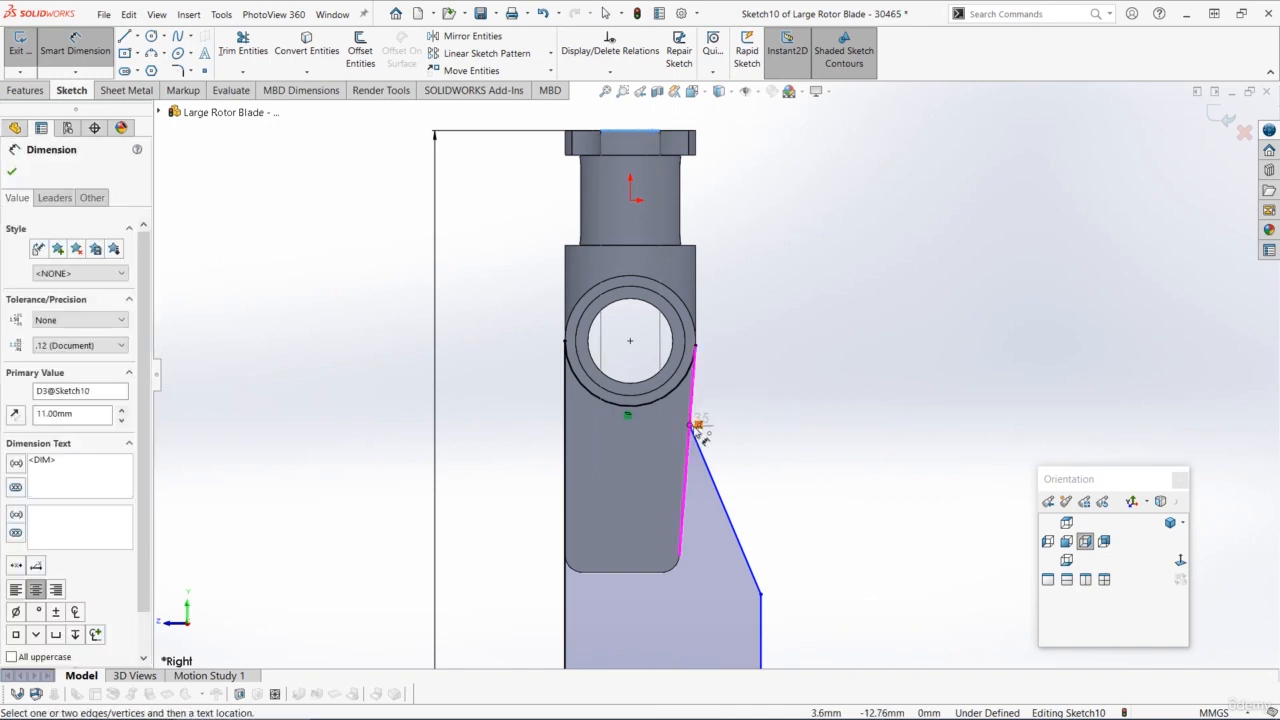
click(697, 427)
click(835, 360)
key(Return)
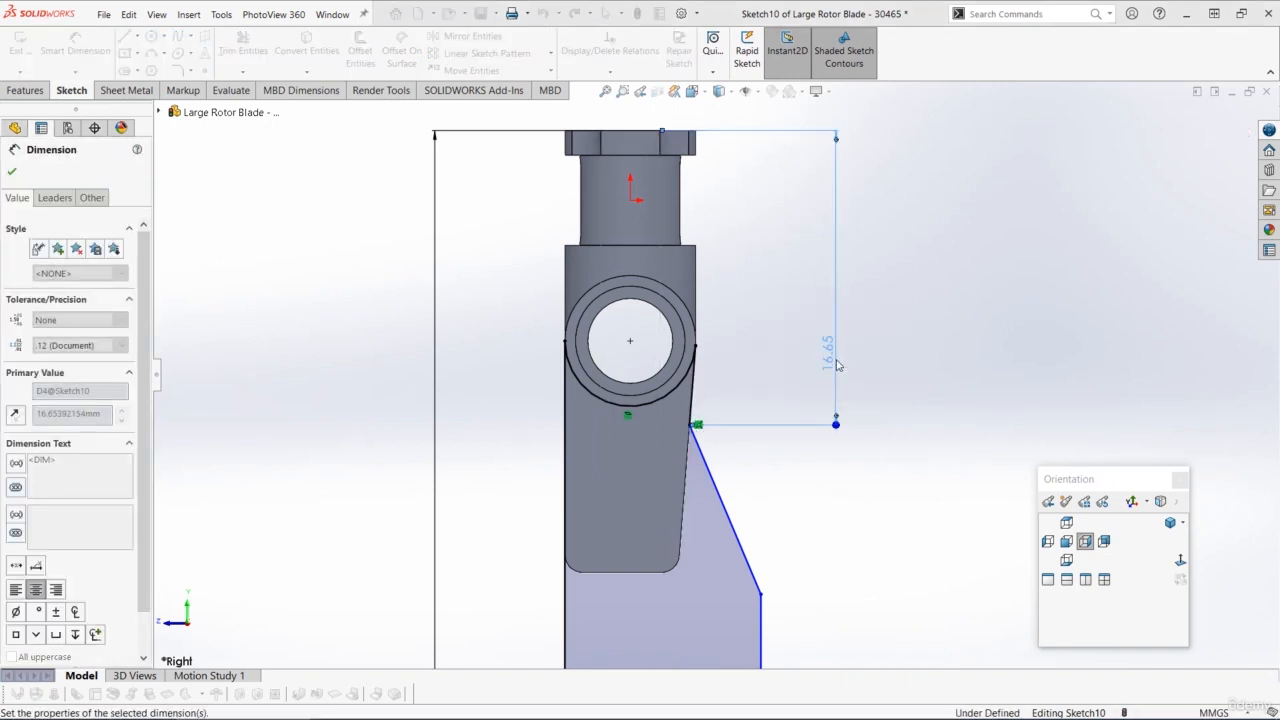
Dimension the vertical distance between the two endpoints of the upper slanted line at 4.5 mm.
click(761, 595)
click(697, 406)
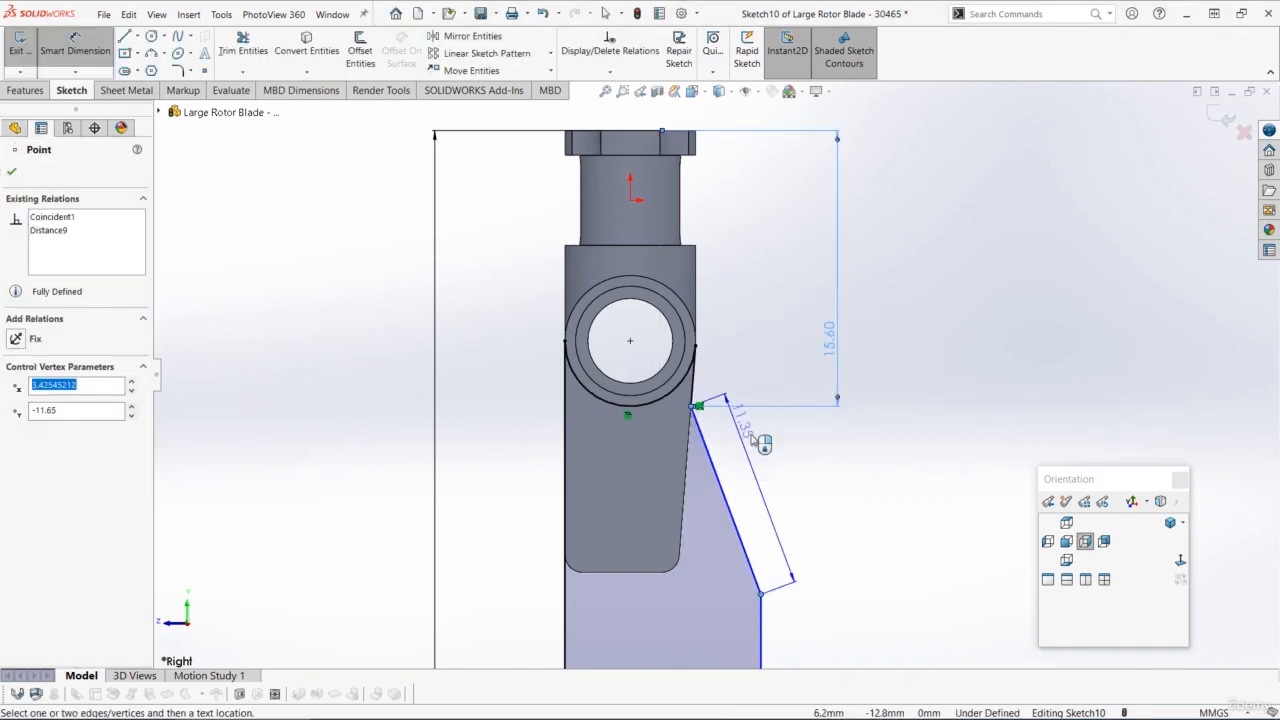
click(889, 460)
key(Return)
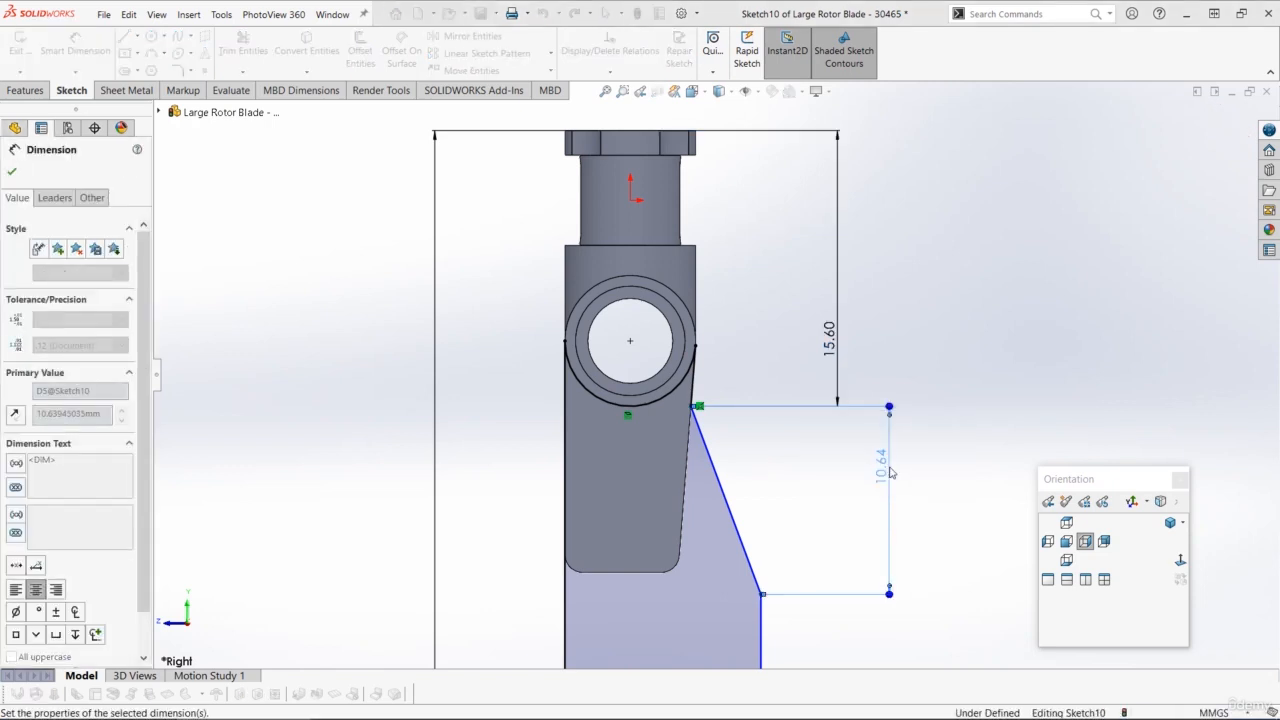
Dimension the blade outline's width between its two long vertical lines at 11.2 mm.
scroll(790, 555, up, 5)
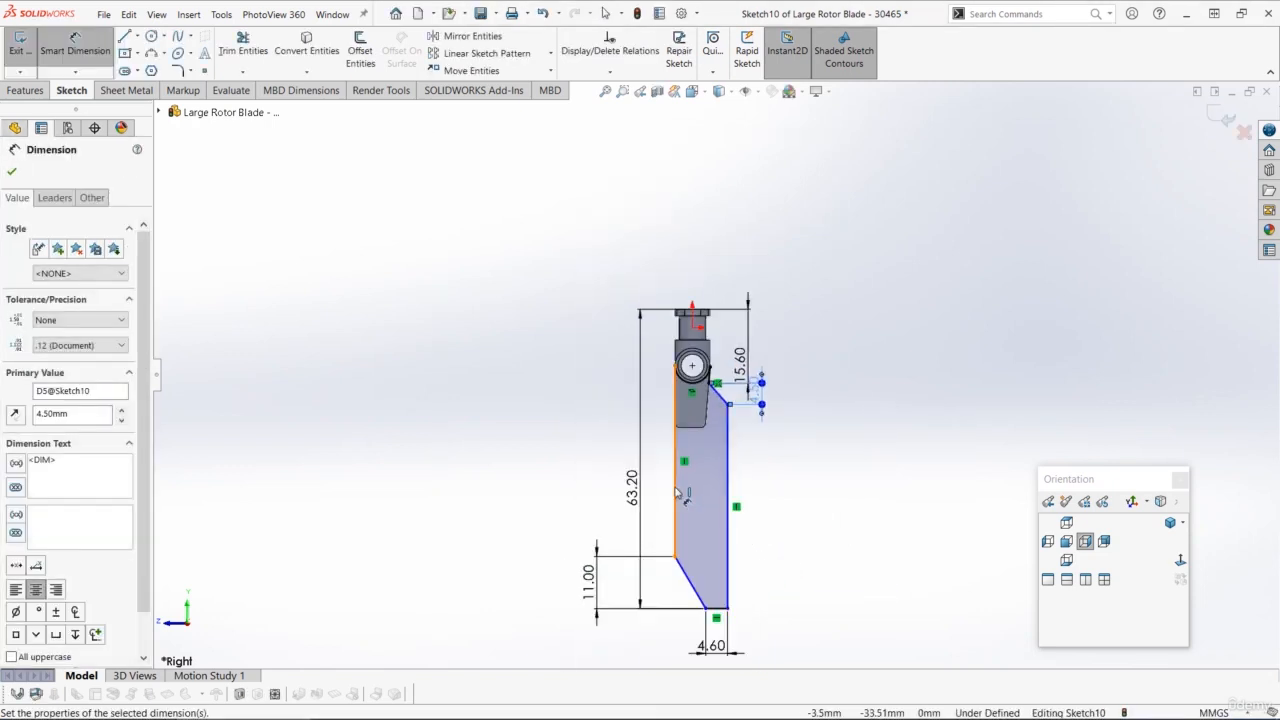
click(677, 490)
click(729, 450)
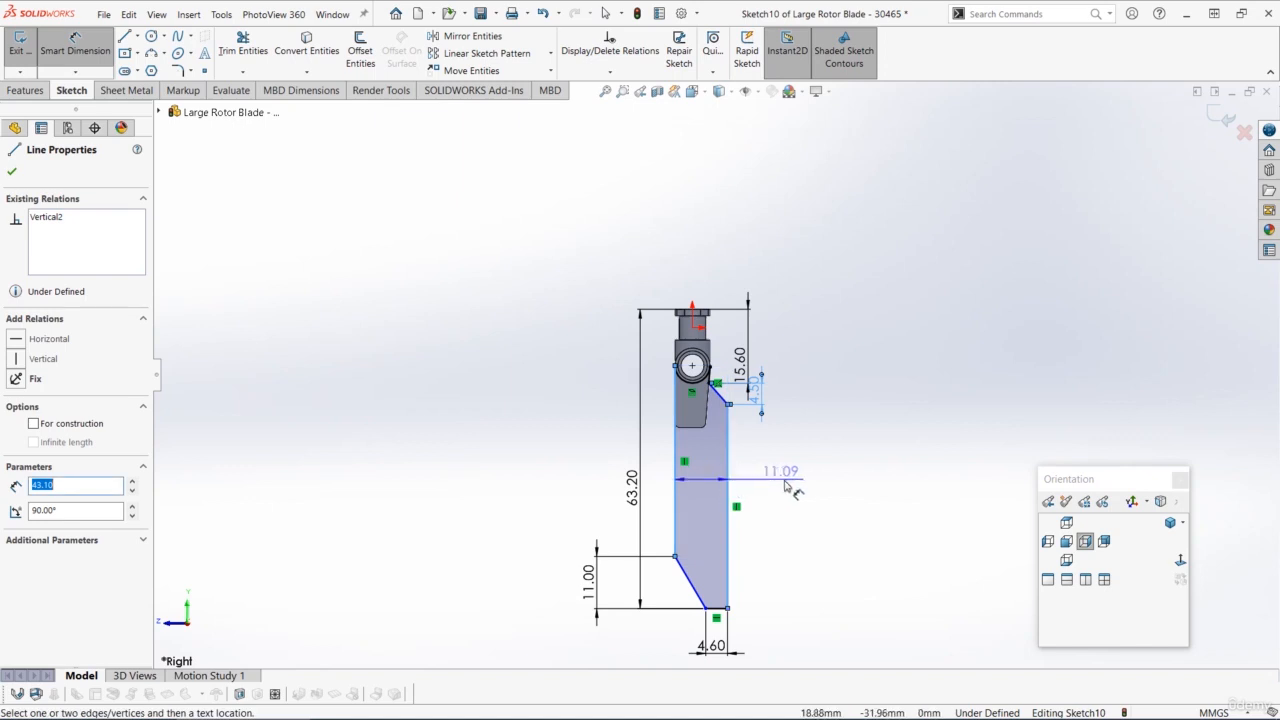
click(787, 487)
text(11.2)
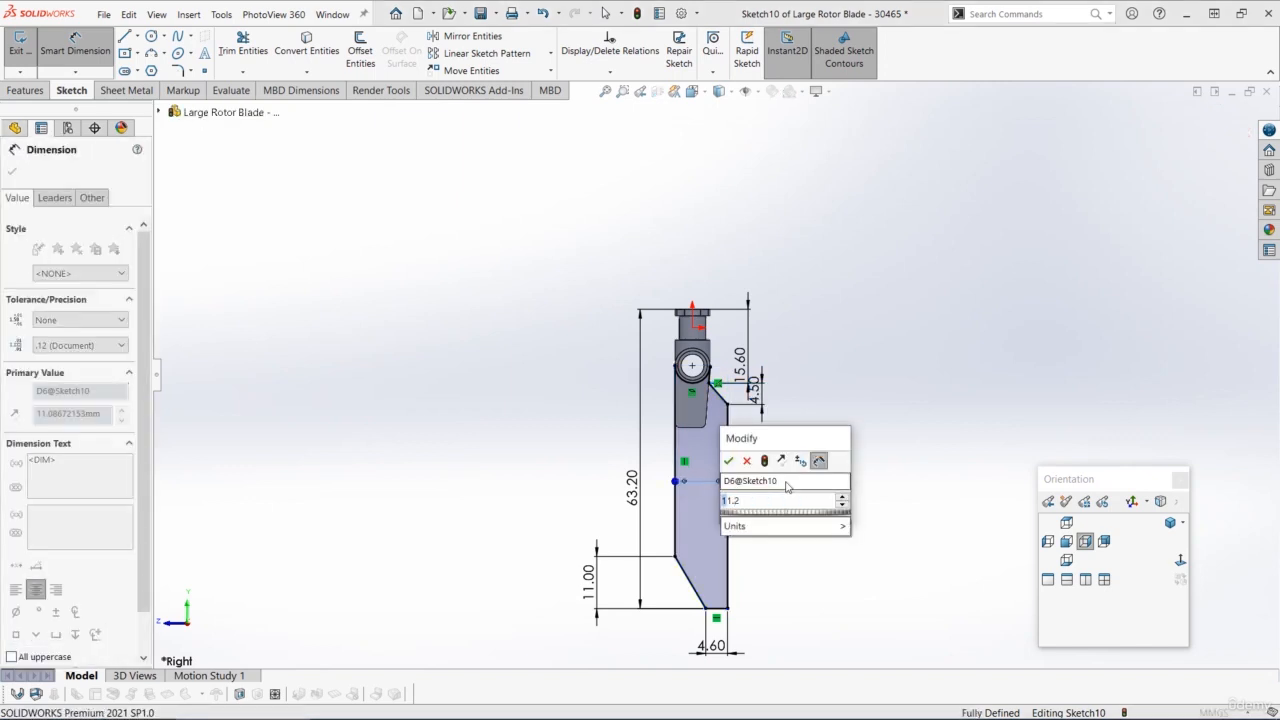
key(Return)
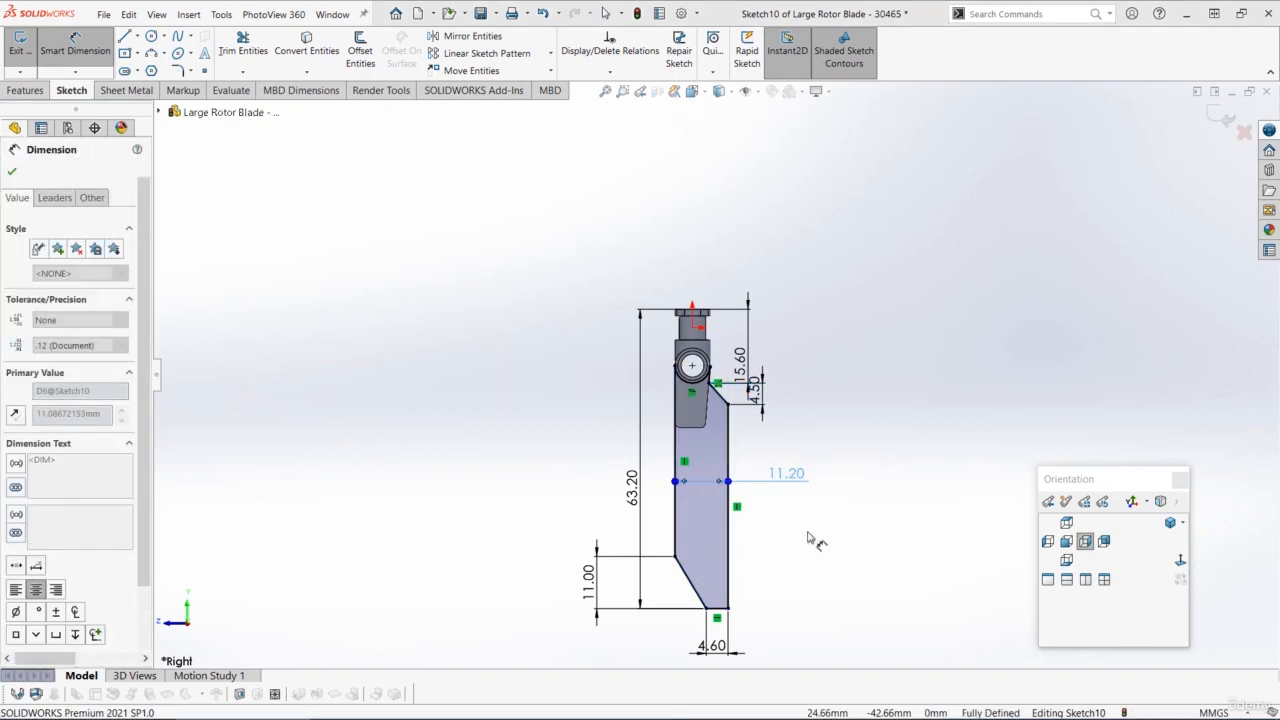
click(808, 538)
Extrude the blade outline as a boss 2 mm thick with the Mid Plane end condition, merging the result.
scroll(711, 524, down, 3)
scroll(711, 524, up, 2)
key(shift+Up)
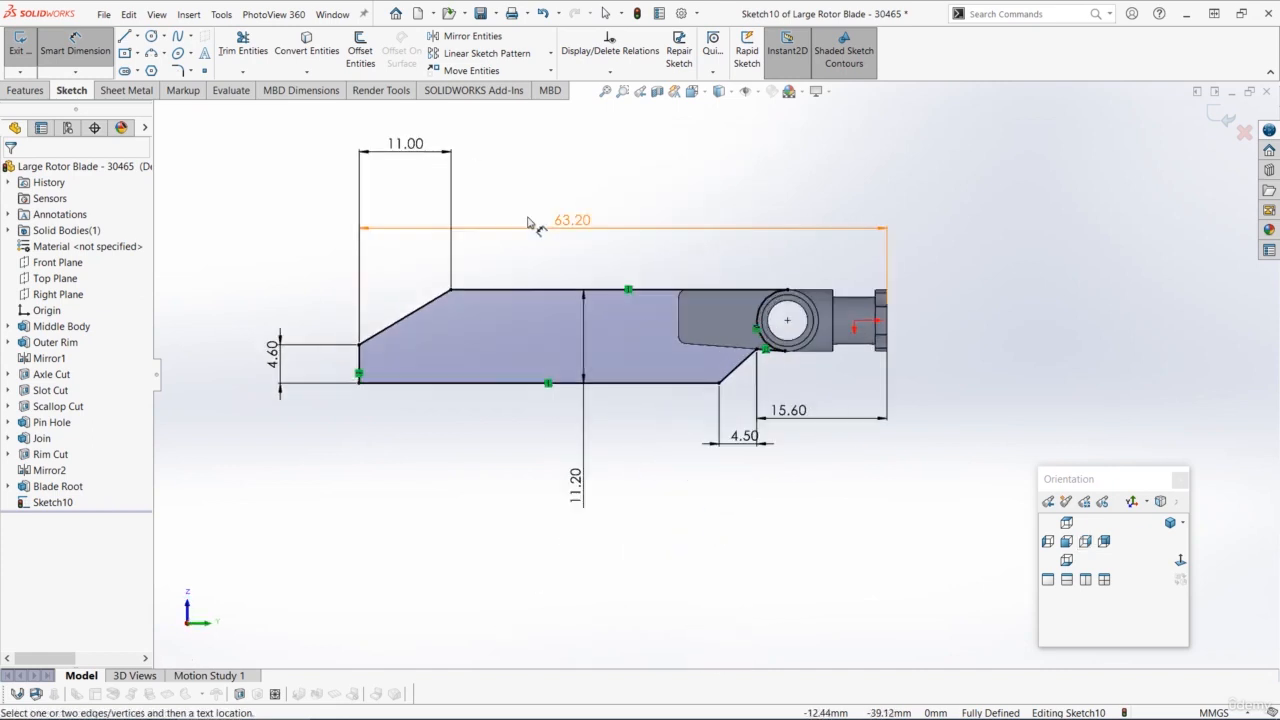
scroll(528, 221, down, 2)
key(Escape)
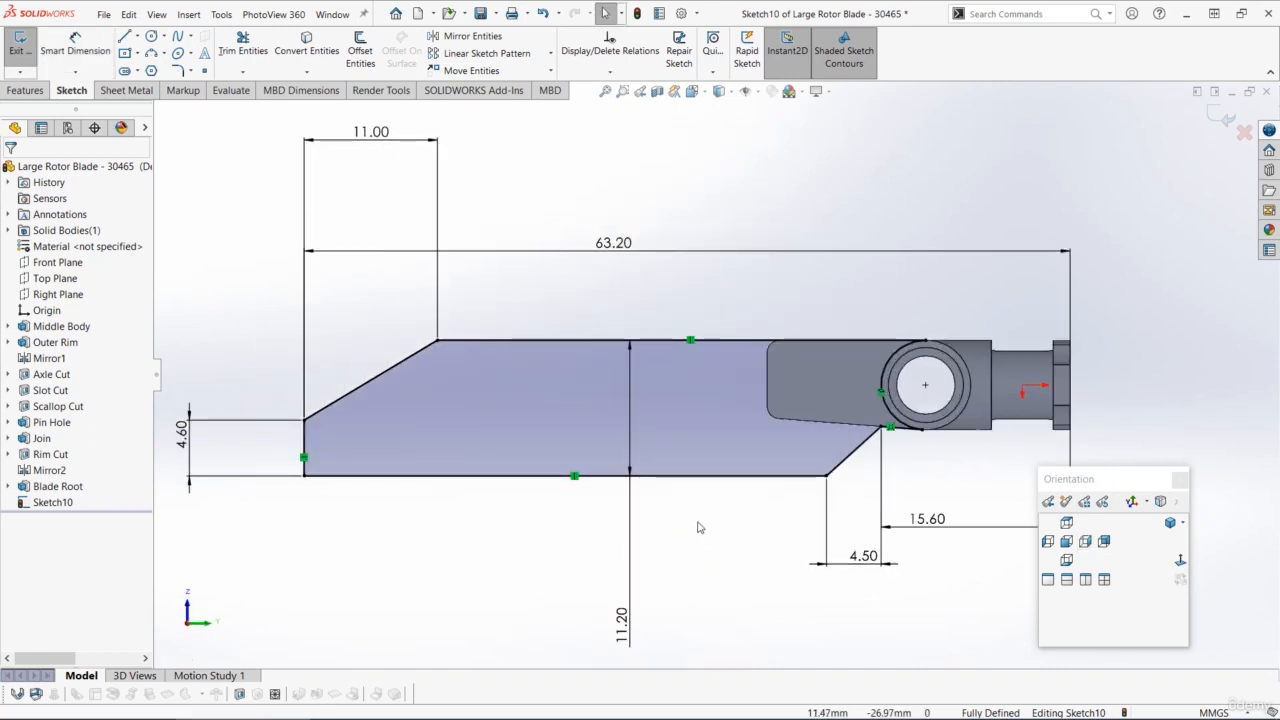
click(25, 90)
click(27, 50)
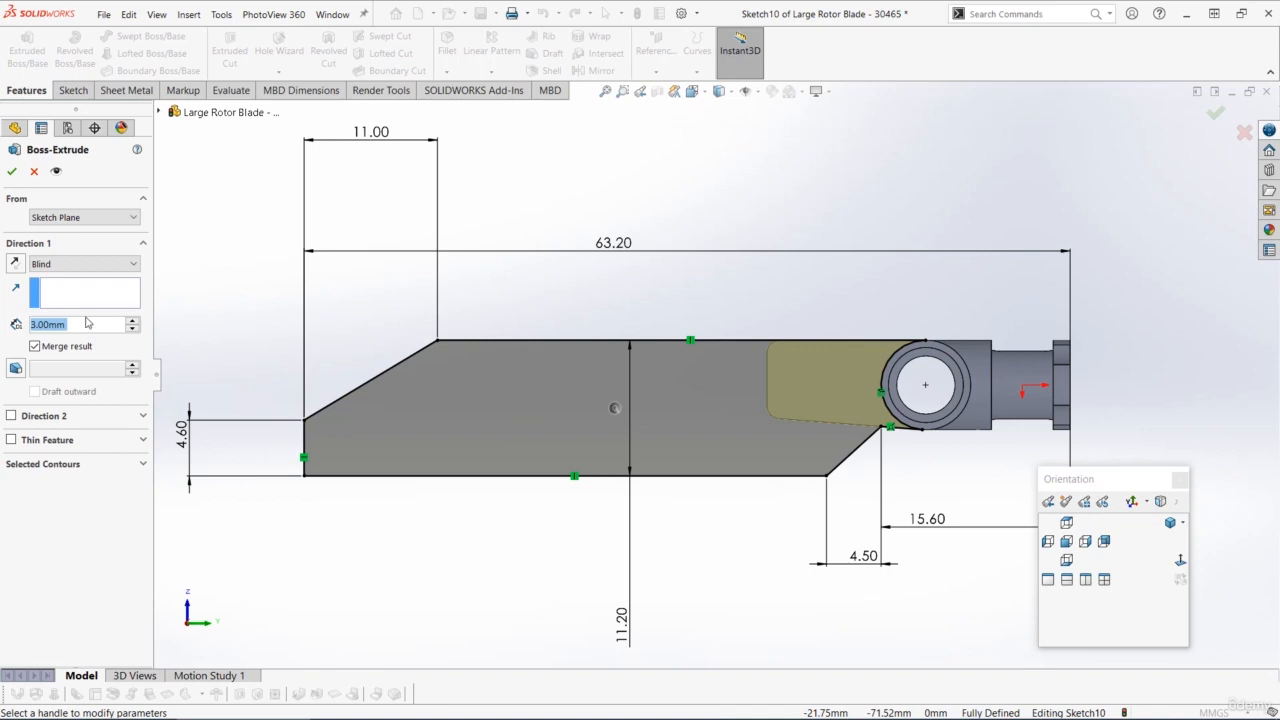
click(80, 264)
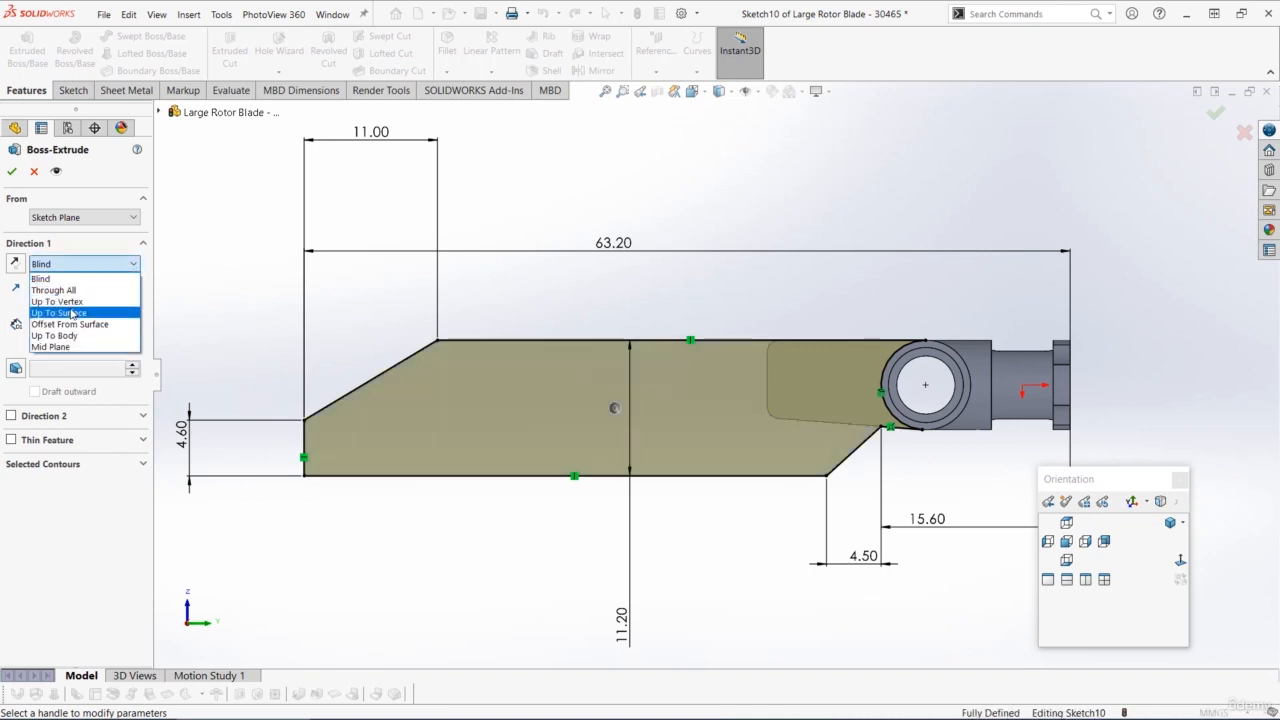
click(50, 347)
middle_drag(440, 185, 752, 457)
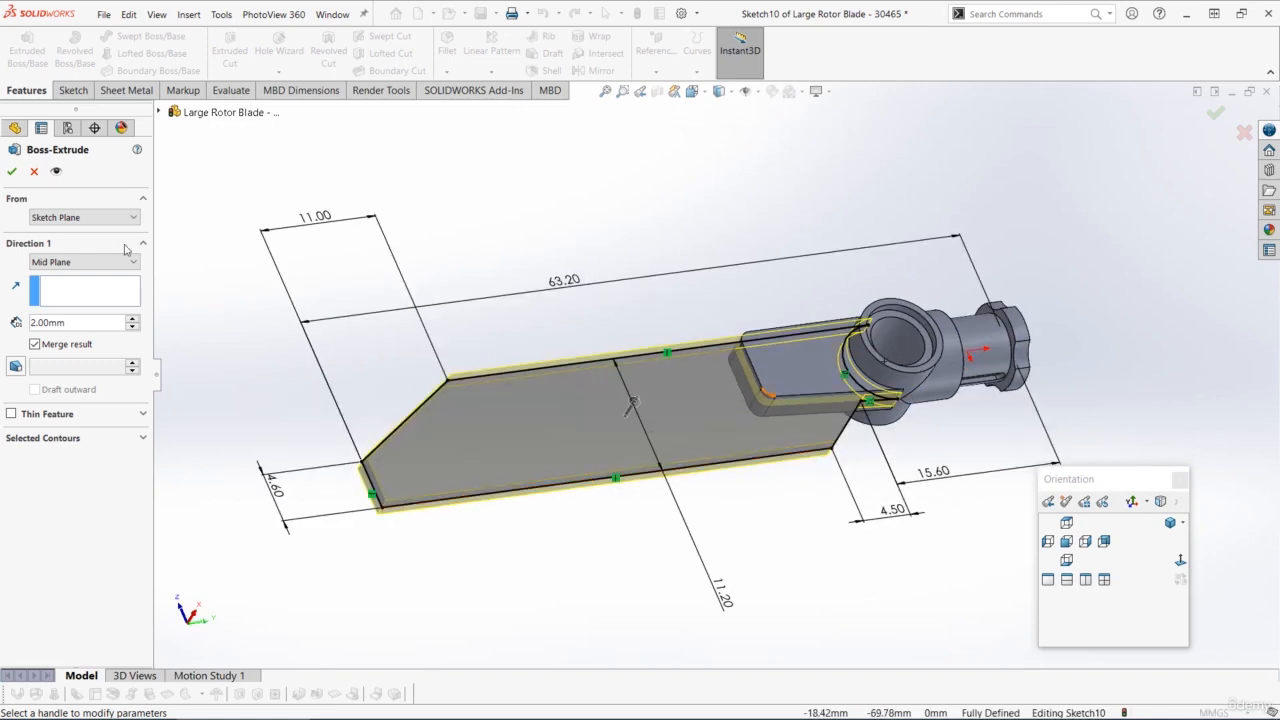
click(13, 172)
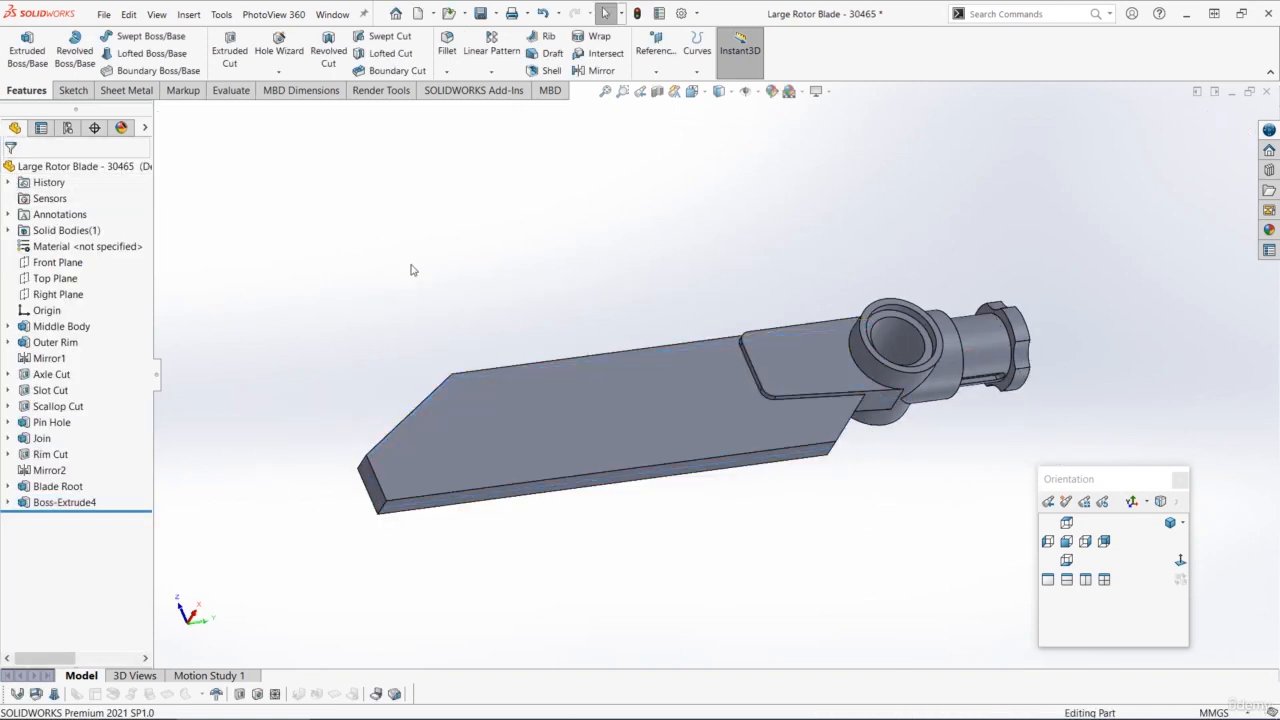
Rename the new blade extrusion feature as Blade.
middle_drag(411, 265, 302, 312)
click(55, 503)
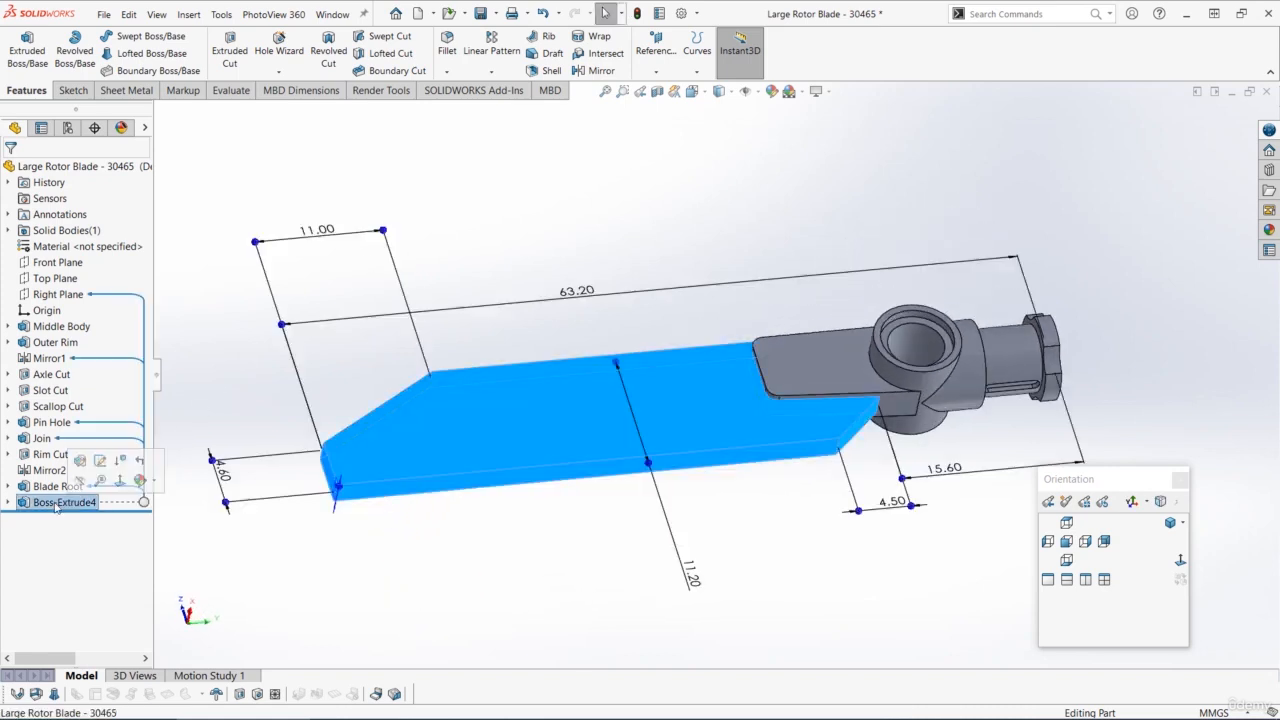
click(55, 503)
text(Blade)
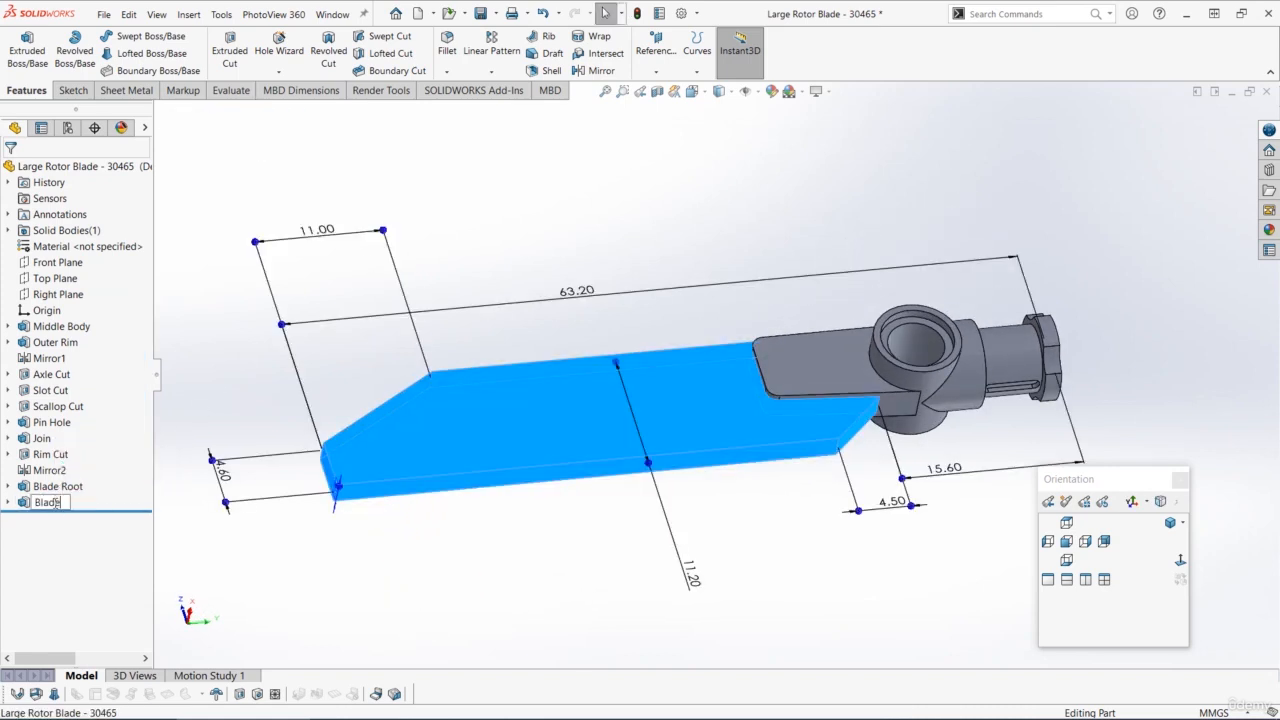
key(Return)
click(205, 406)
Set up a Distance Distance chamfer with asymmetric distances of 0.4 mm and 5 mm.
middle_drag(223, 374, 593, 453)
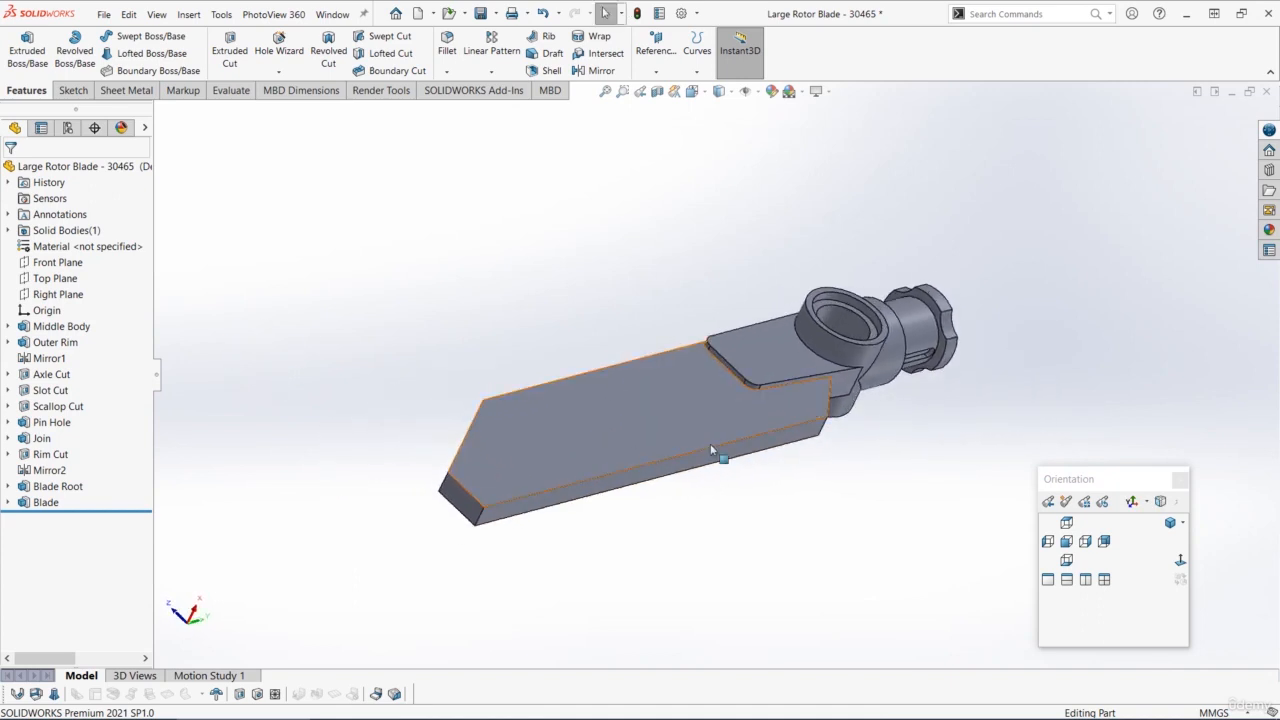
middle_drag(539, 302, 531, 299)
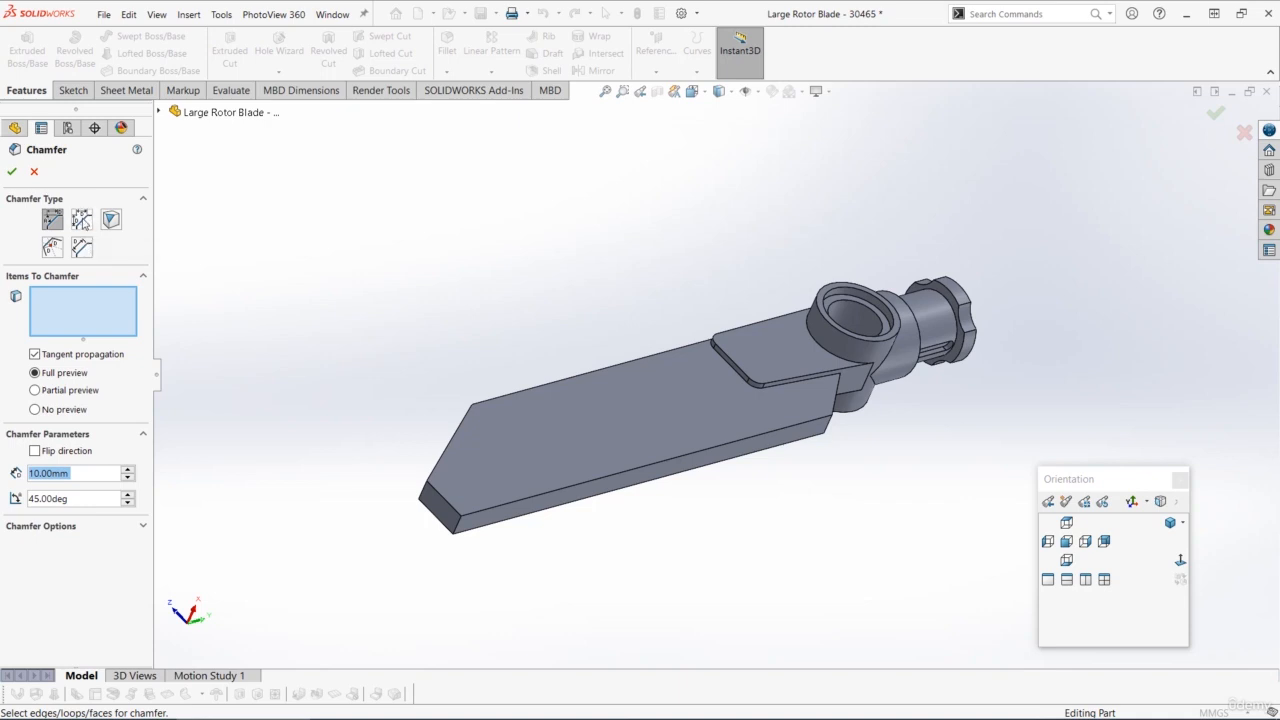
click(83, 221)
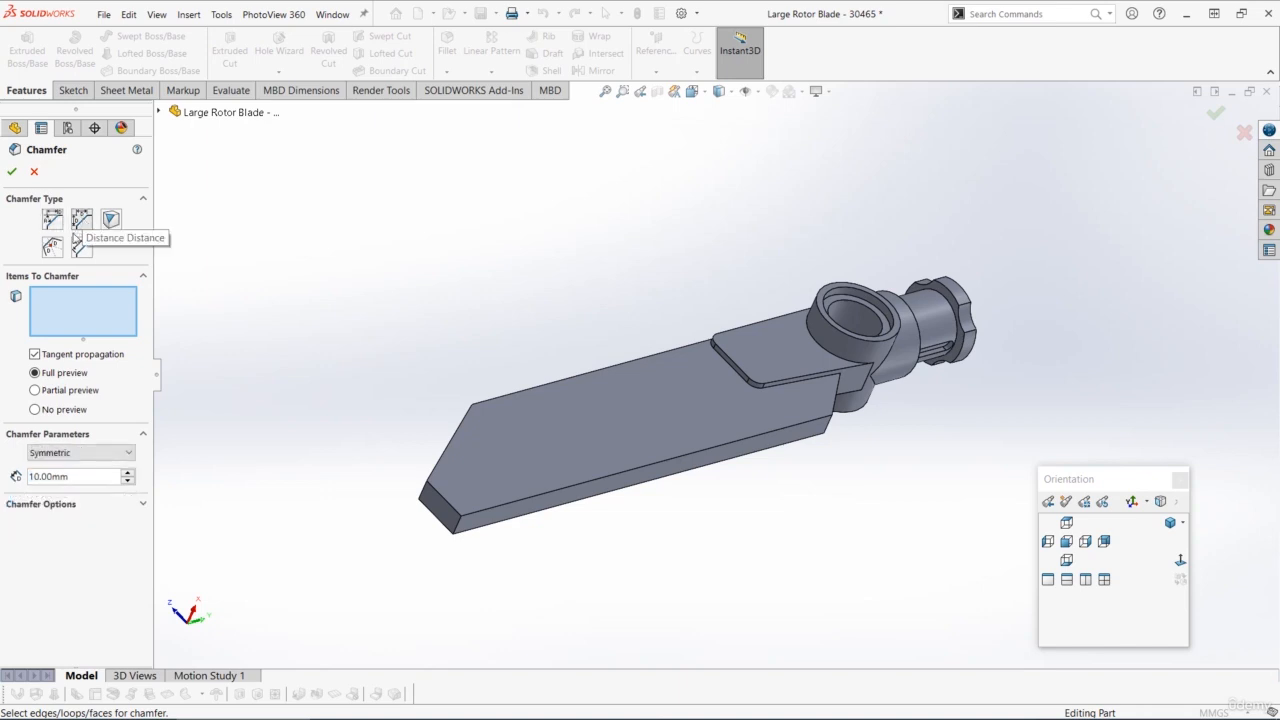
click(85, 457)
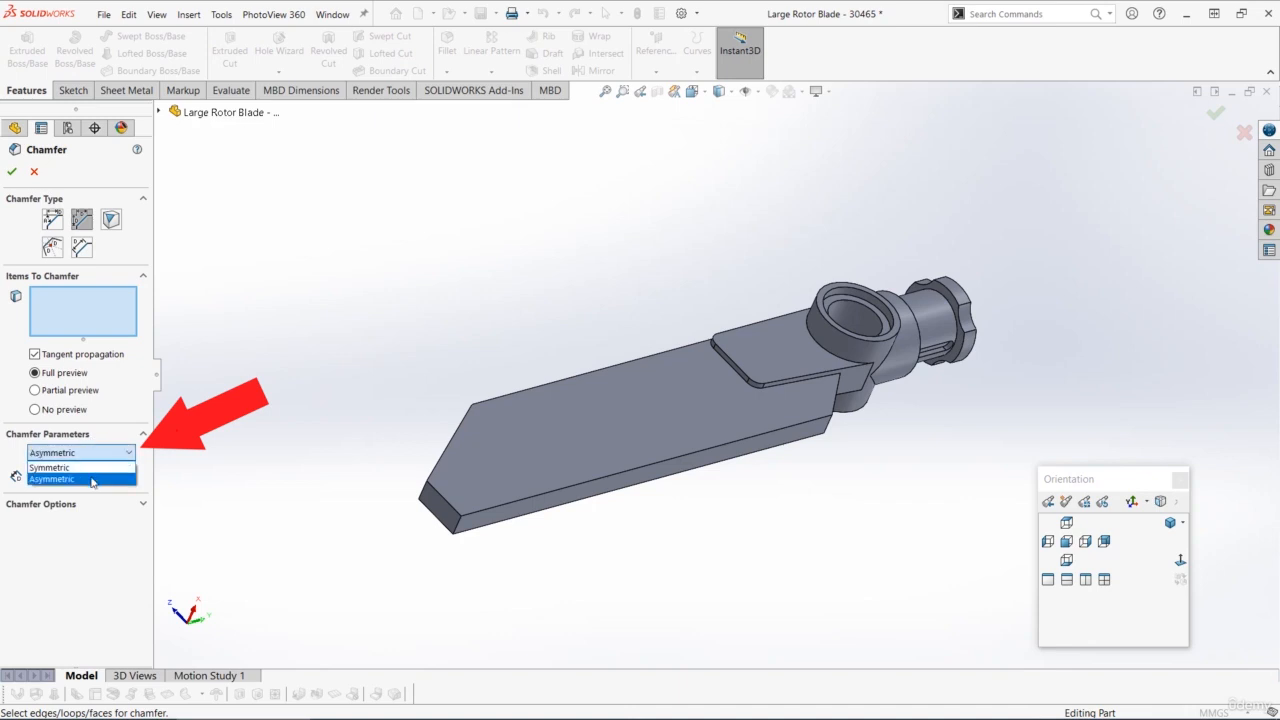
click(92, 480)
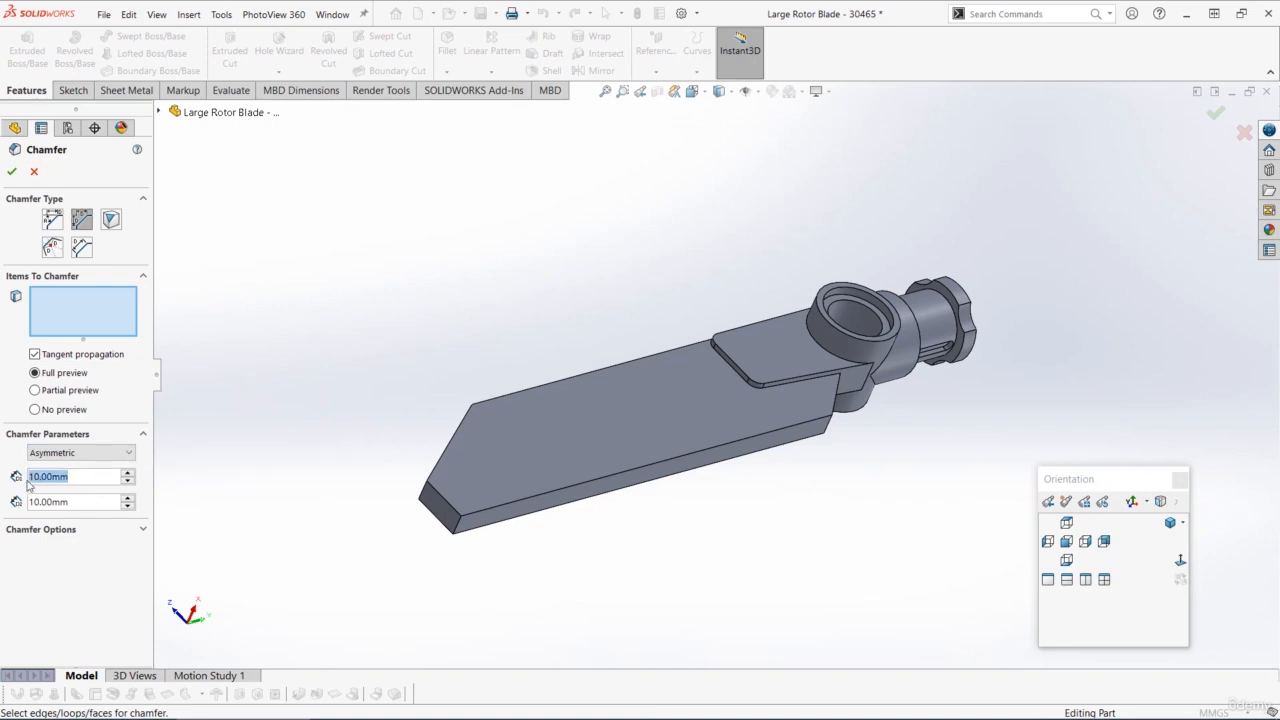
text(0.4)
key(Tab)
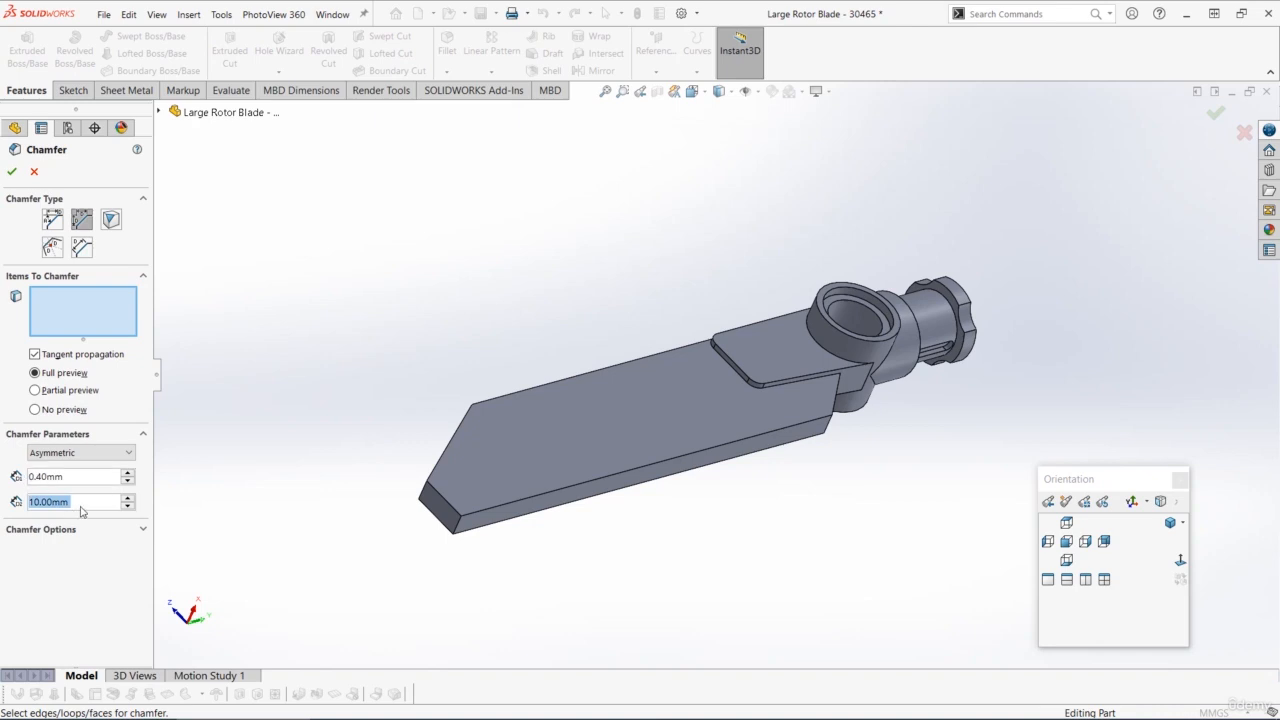
text(5)
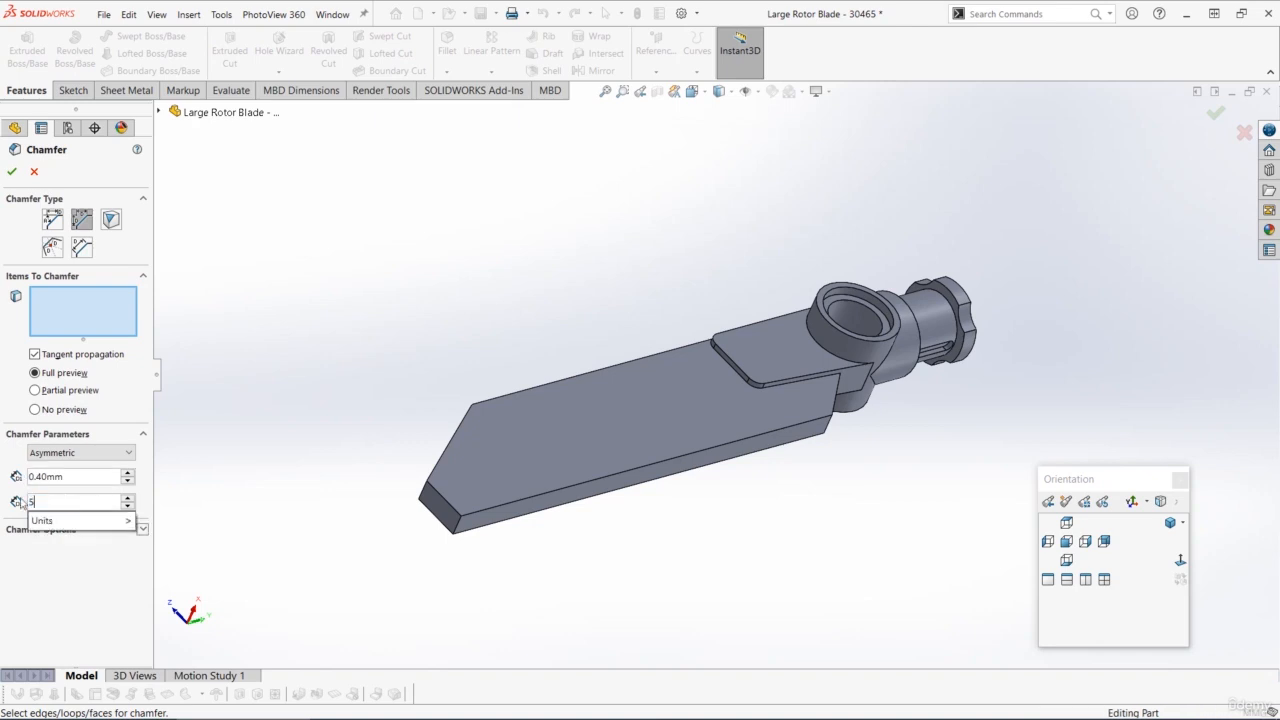
key(Return)
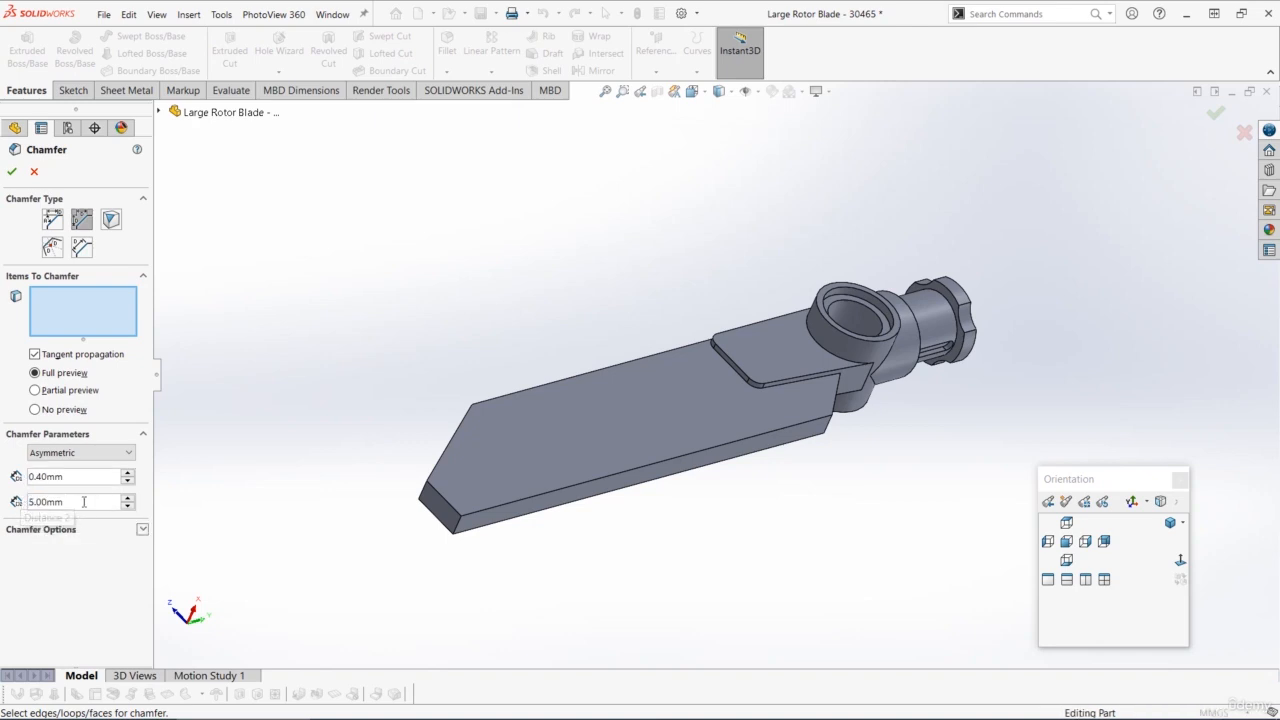
Apply the chamfer to both long edges, on the two opposite faces, along the blade side that overhangs the root's tapered edge.
click(535, 505)
middle_drag(534, 503, 558, 483)
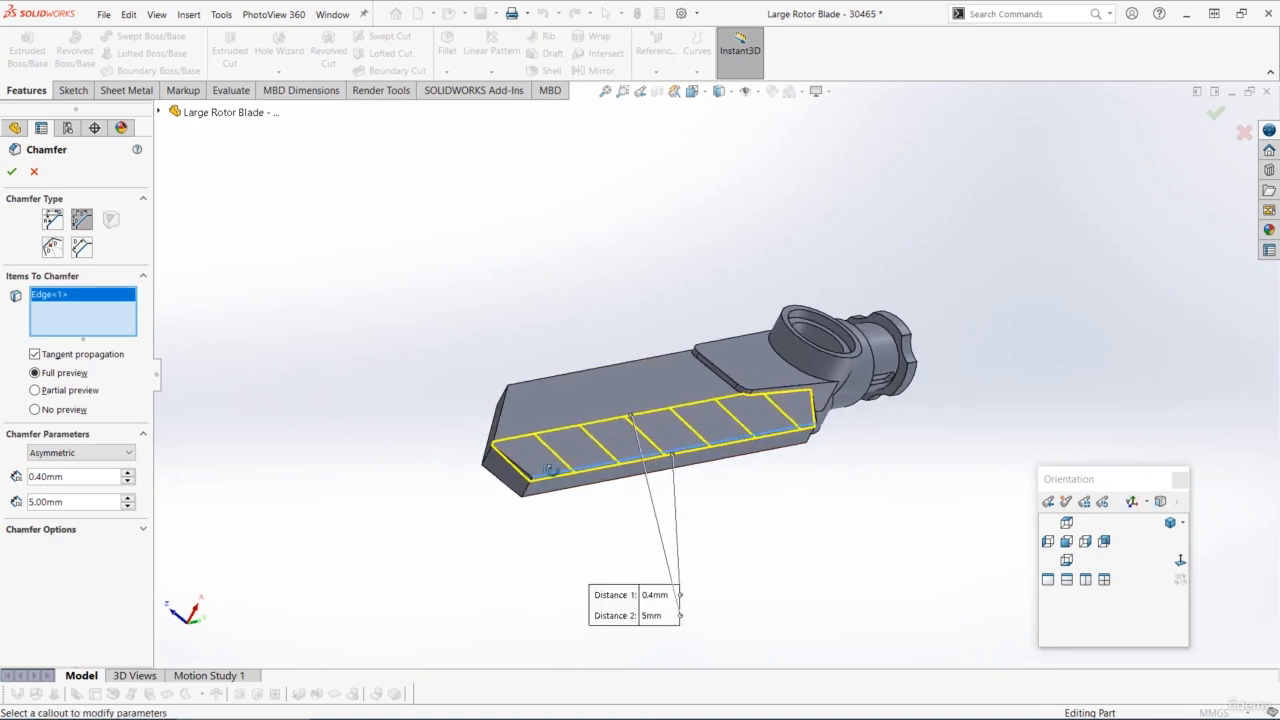
scroll(558, 483, down, 2)
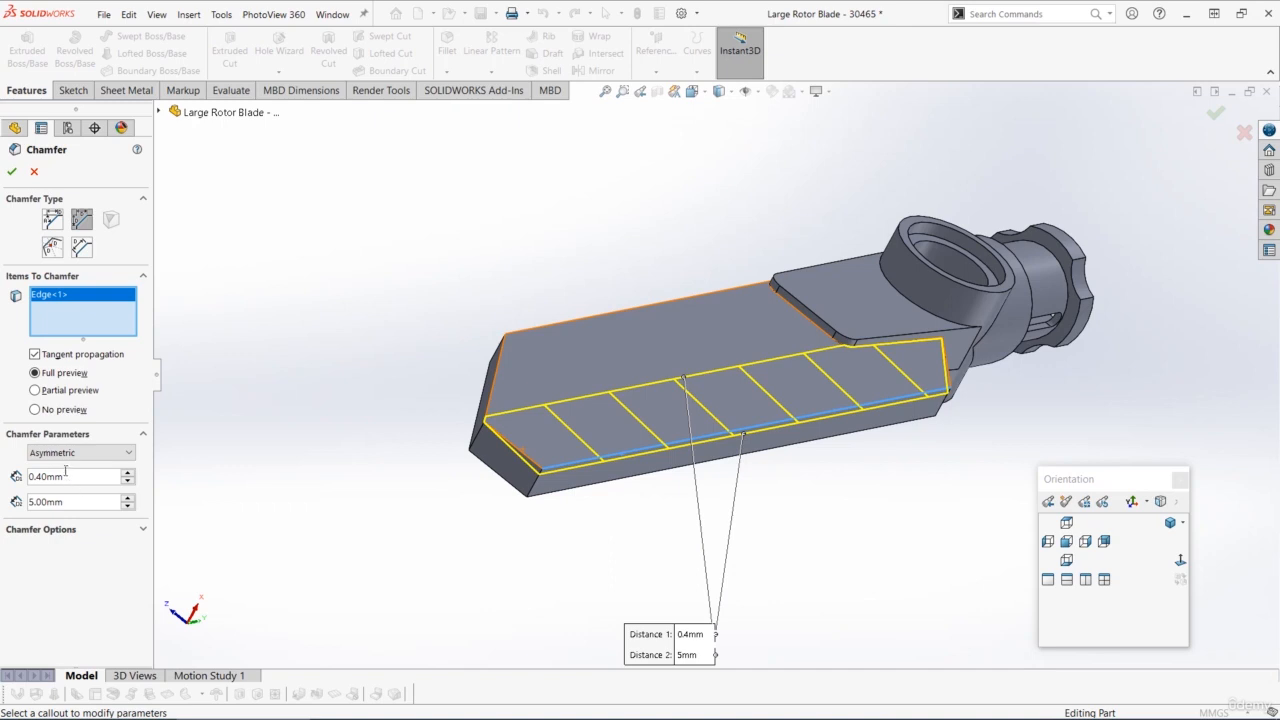
click(543, 500)
middle_drag(543, 487, 560, 512)
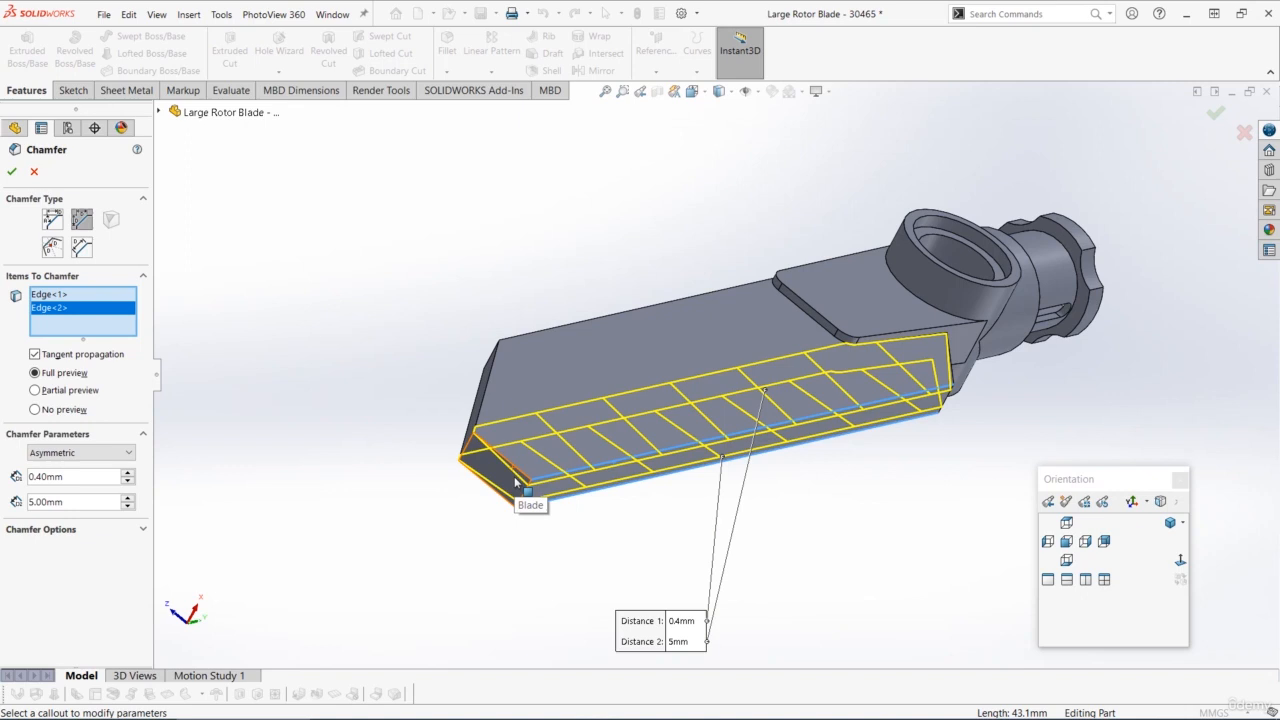
scroll(597, 478, down, 1)
middle_drag(606, 441, 566, 415)
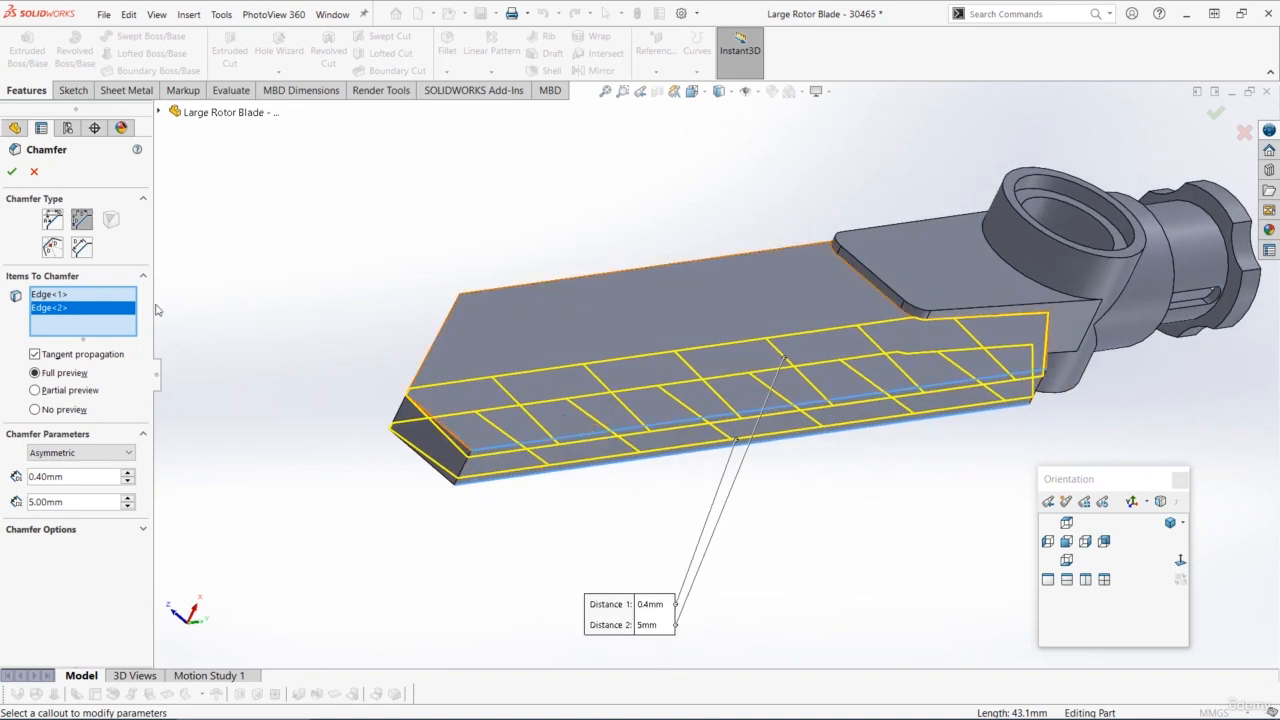
click(12, 175)
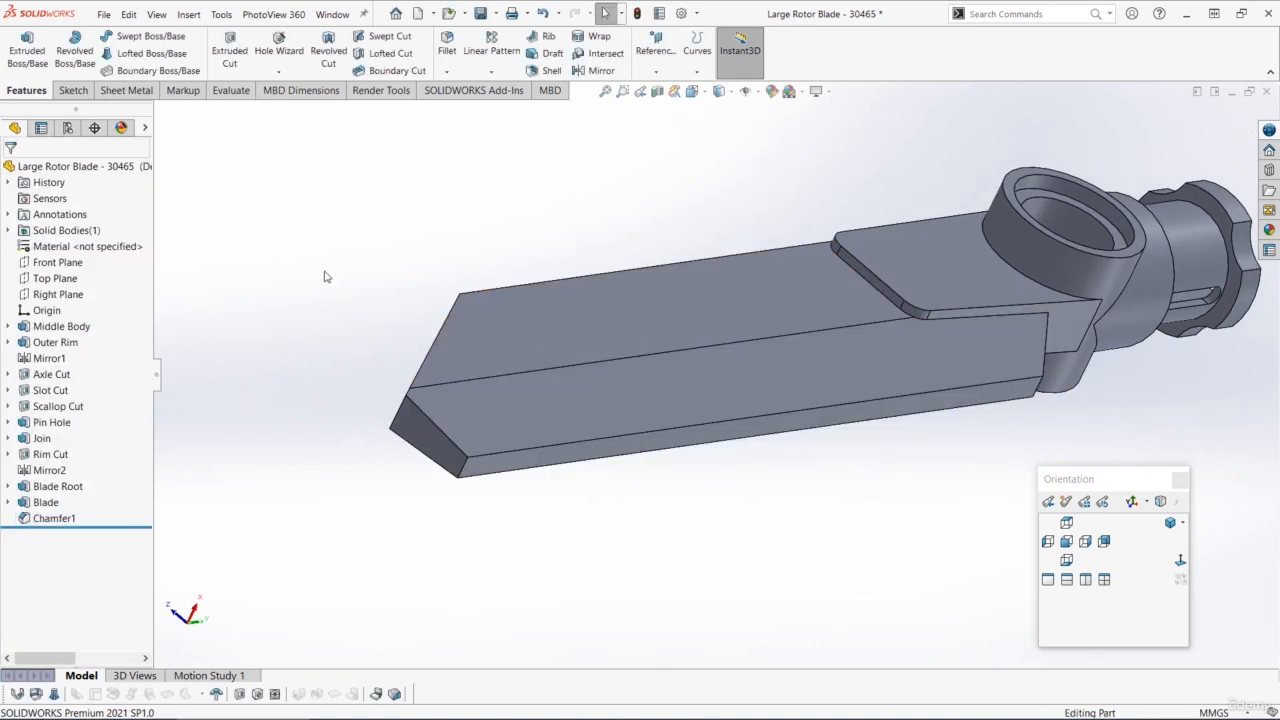
Fillet the long chamfer ridge edges on both opposite blade faces with a 50 mm radius.
middle_drag(386, 251, 427, 259)
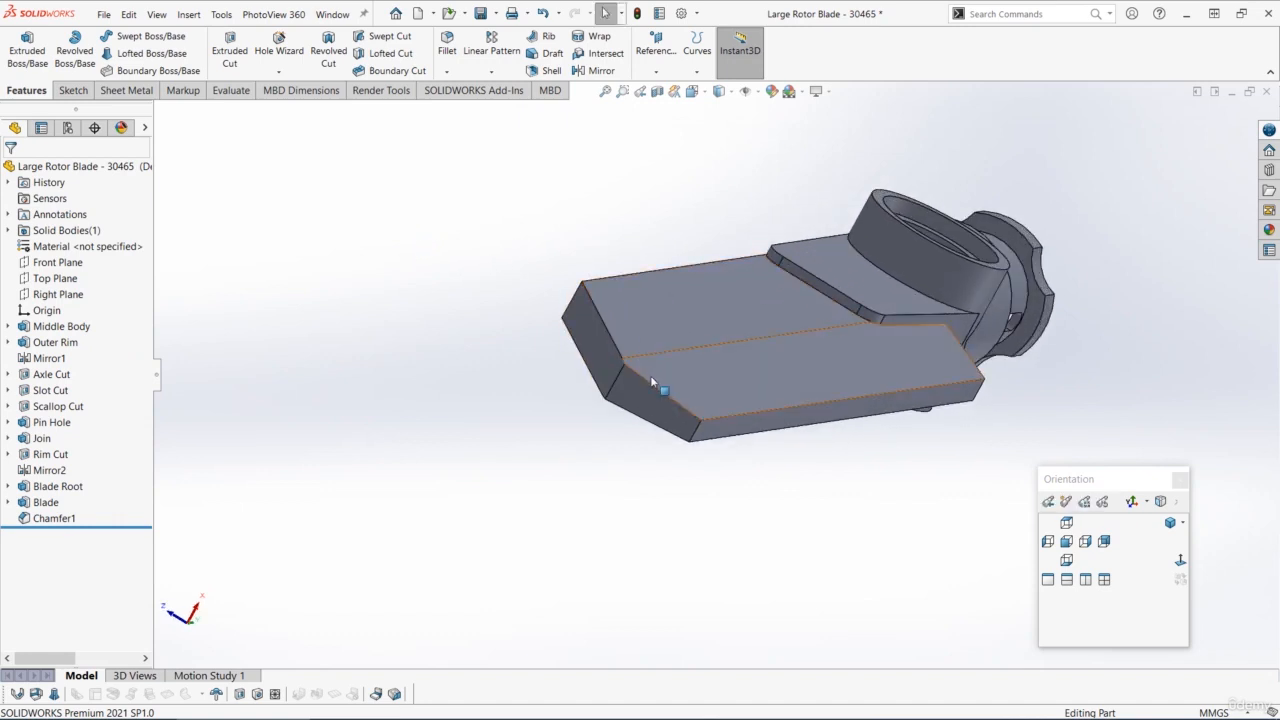
middle_drag(651, 381, 780, 350)
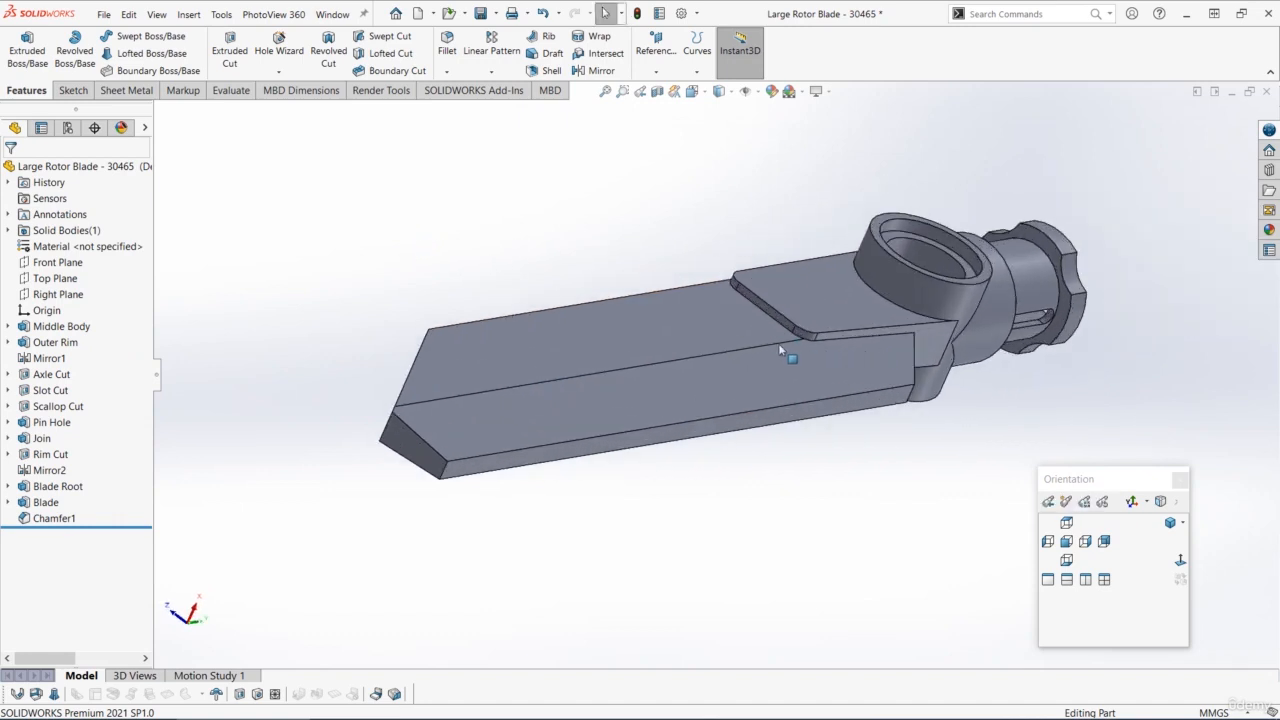
click(447, 50)
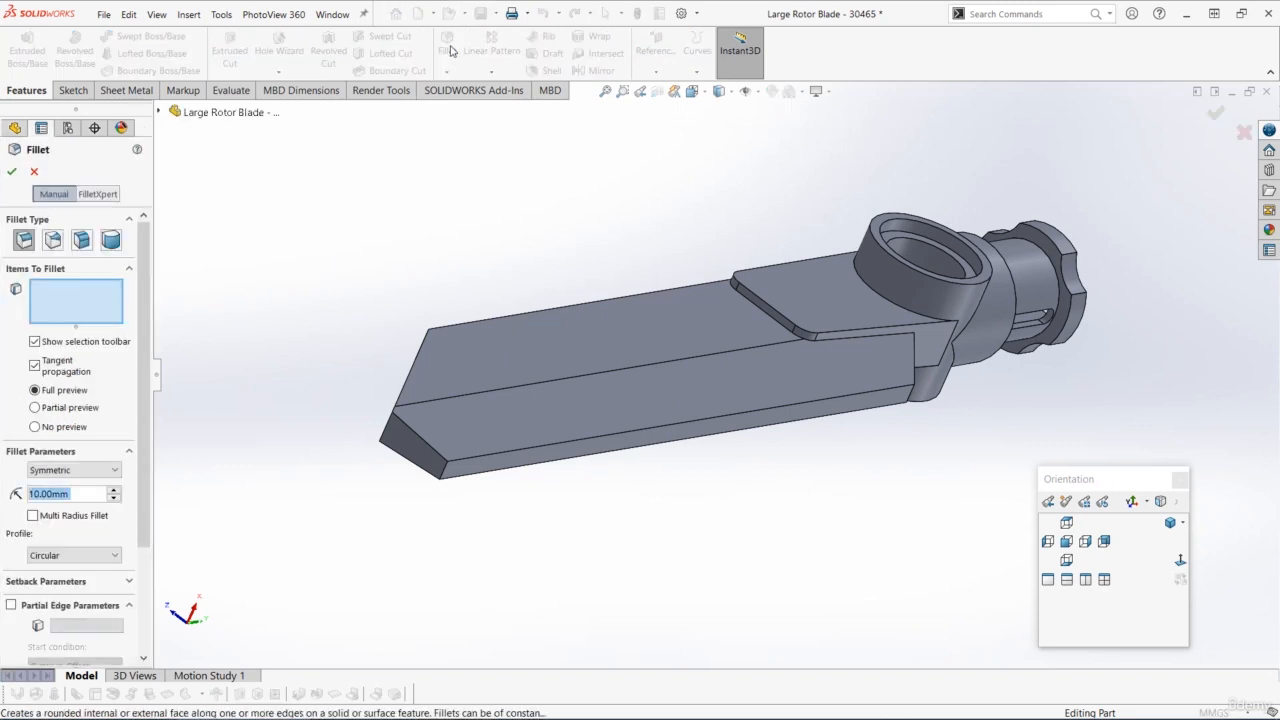
text(5)
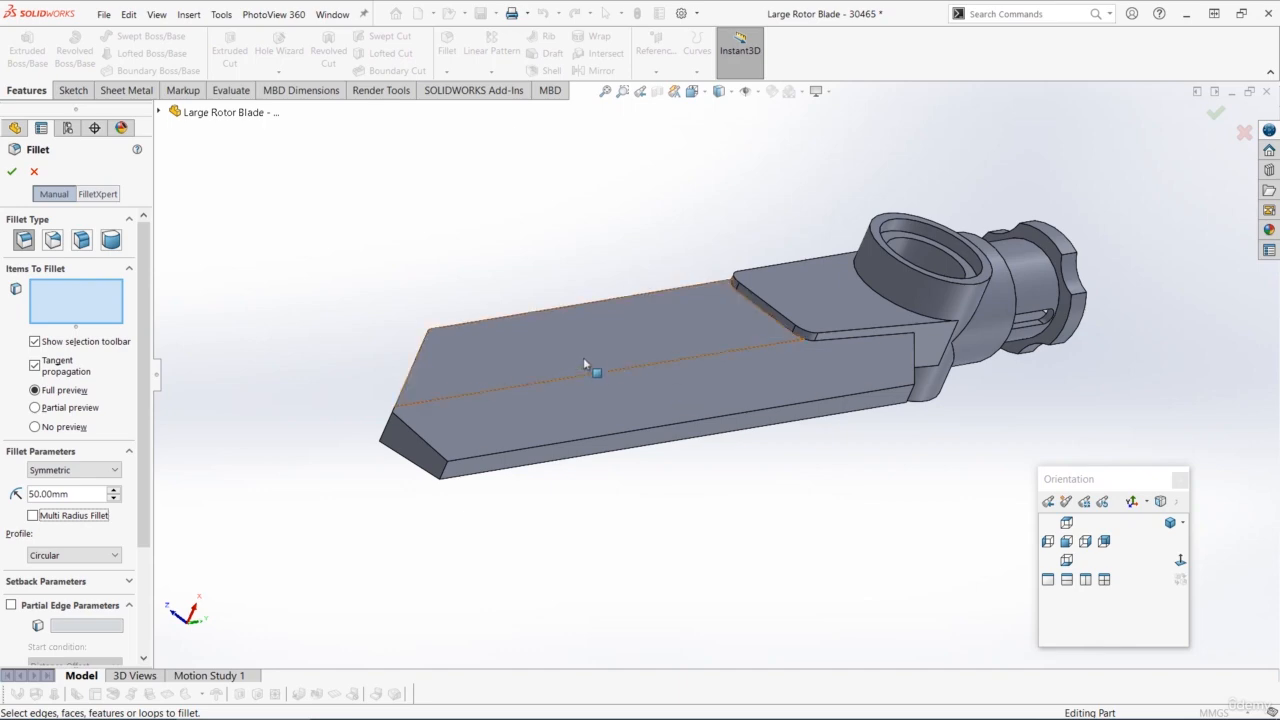
click(556, 384)
middle_drag(554, 382, 600, 280)
click(615, 232)
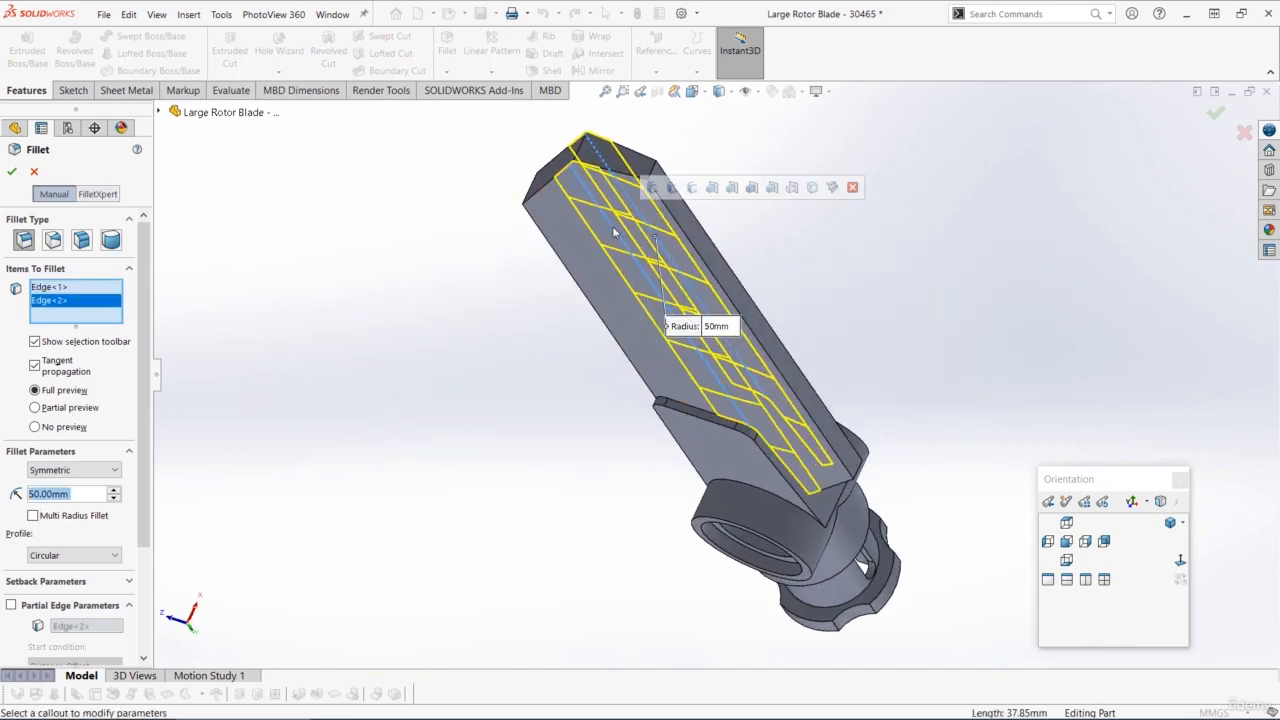
middle_drag(614, 232, 591, 365)
click(13, 172)
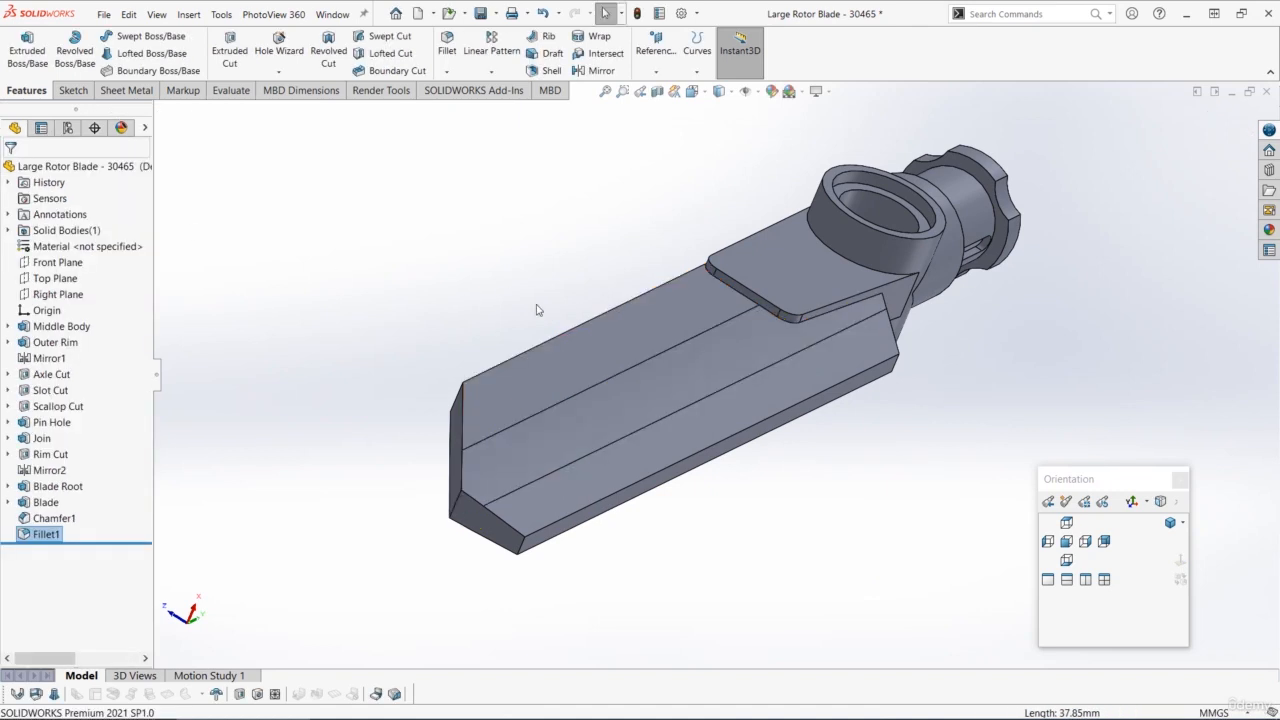
Round three blade corners with 2 mm fillets: the root-end corner of the chamfered side and the two corners at the narrow tip end.
middle_drag(536, 306, 489, 285)
mouse_move(825, 379)
middle_down()
mouse_move(791, 434)
mouse_move(821, 383)
middle_up()
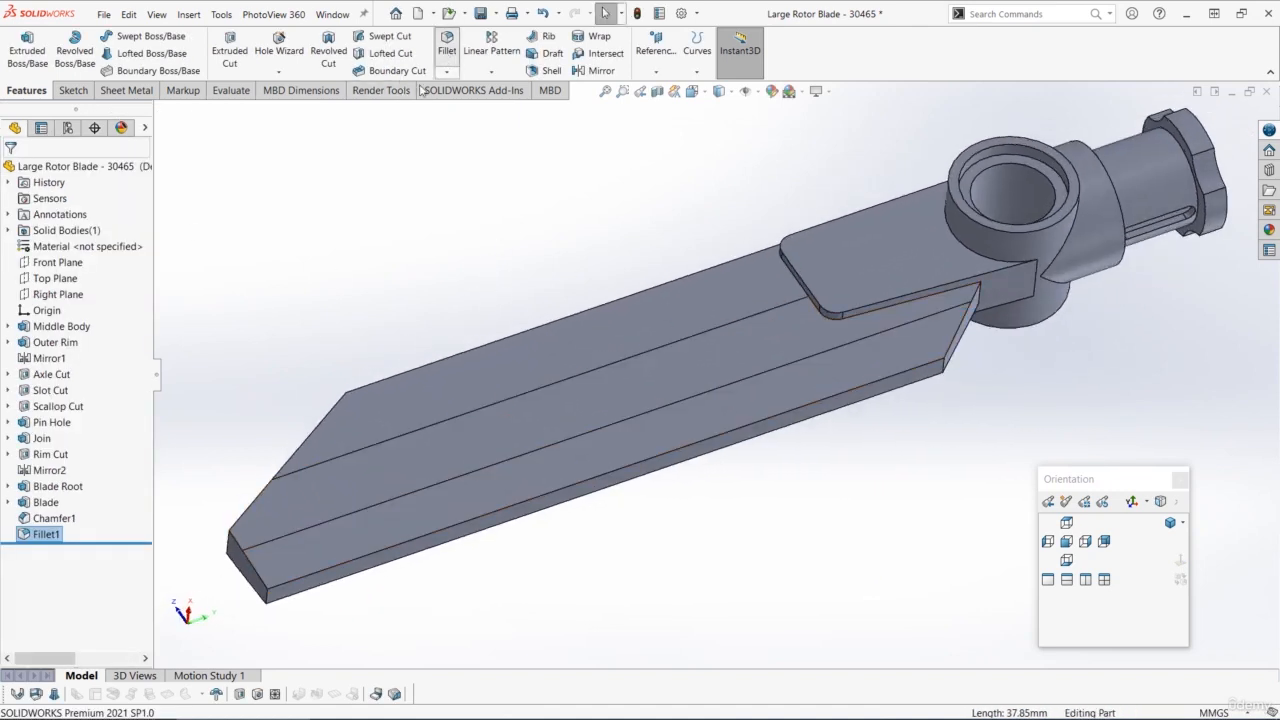
click(447, 45)
text(2)
key(Return)
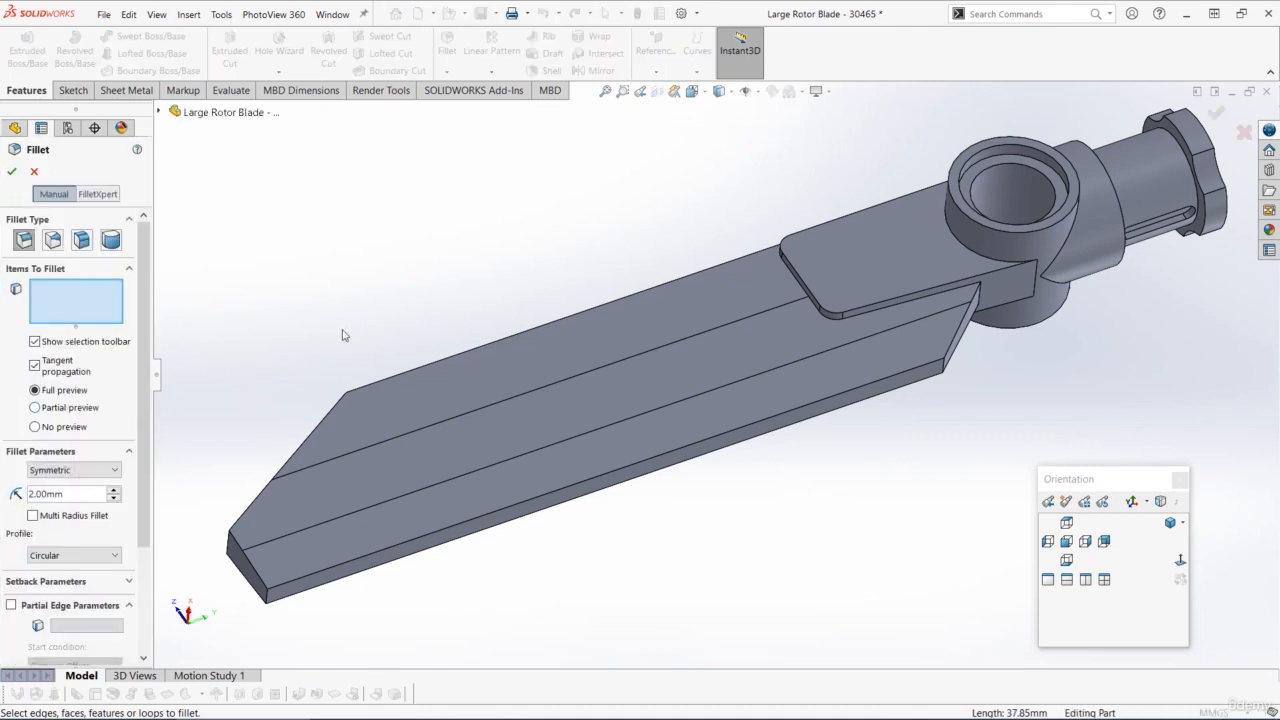
middle_drag(594, 291, 961, 394)
click(940, 366)
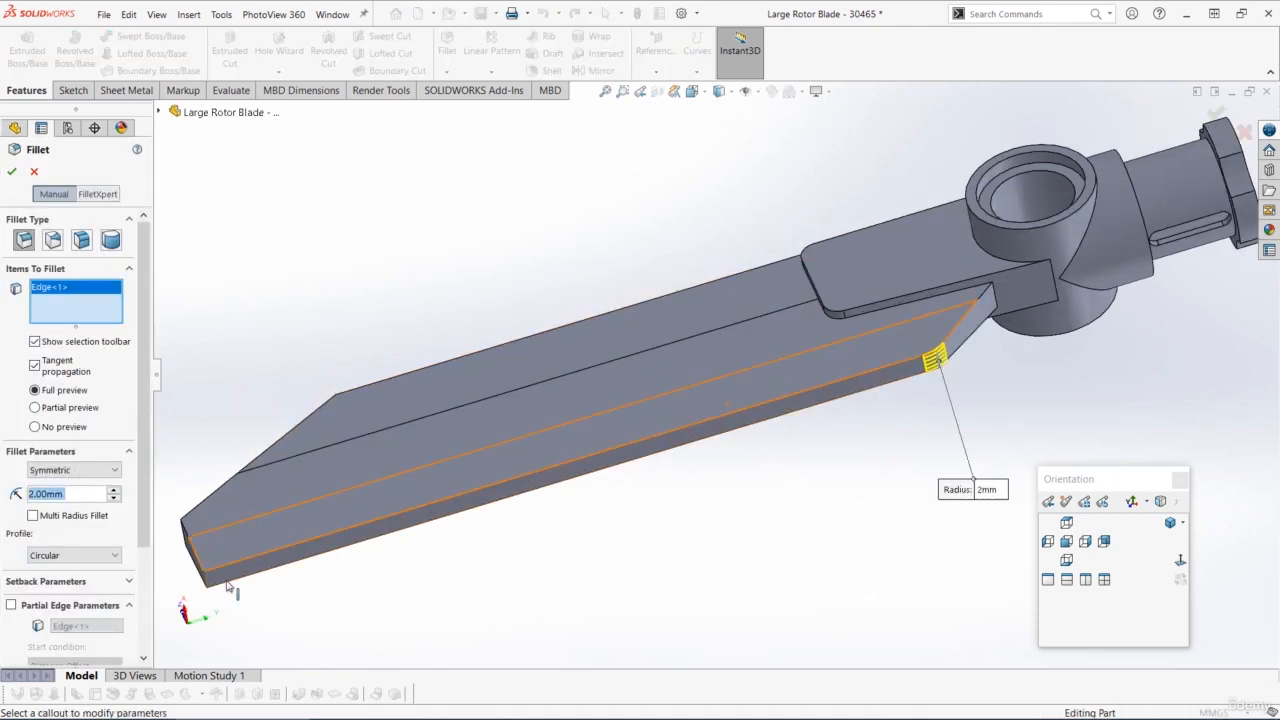
click(210, 602)
middle_drag(210, 602, 397, 548)
click(474, 507)
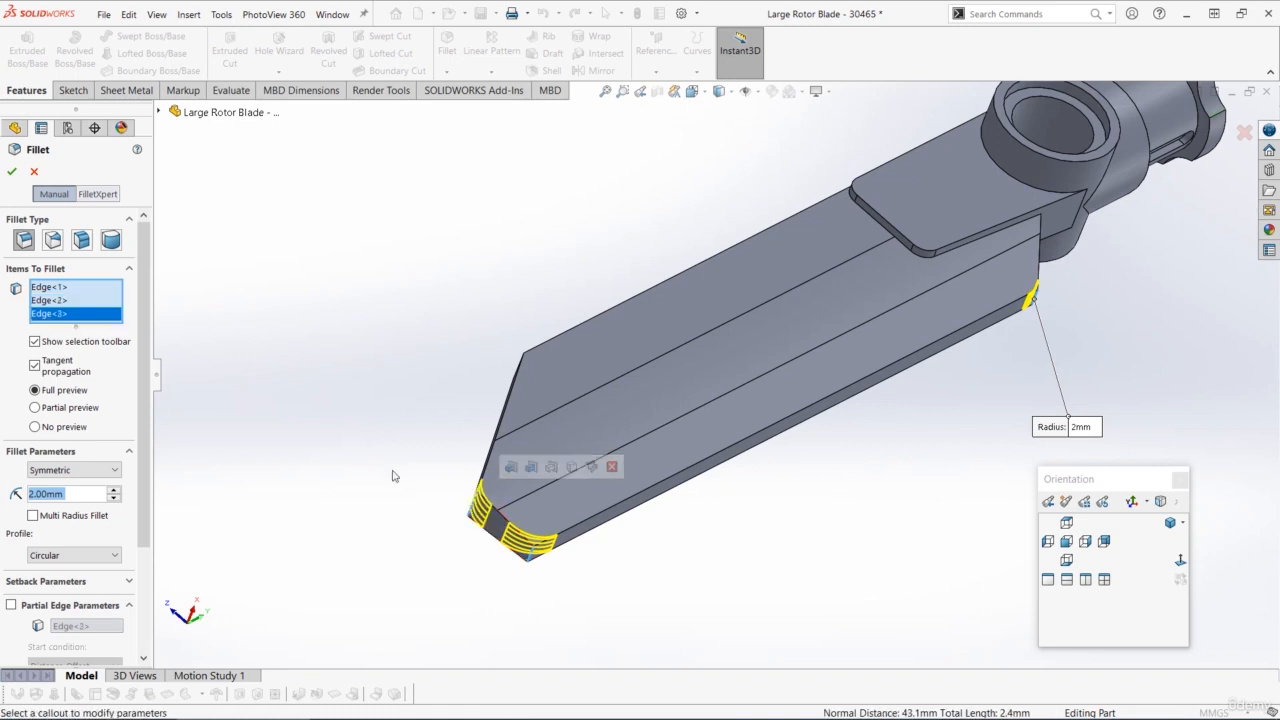
click(12, 172)
Fillet the remaining sharp corner, where the blade's long unchamfered side meets the slanted tip, with a 20 mm radius.
scroll(894, 308, up, 2)
scroll(896, 312, down, 2)
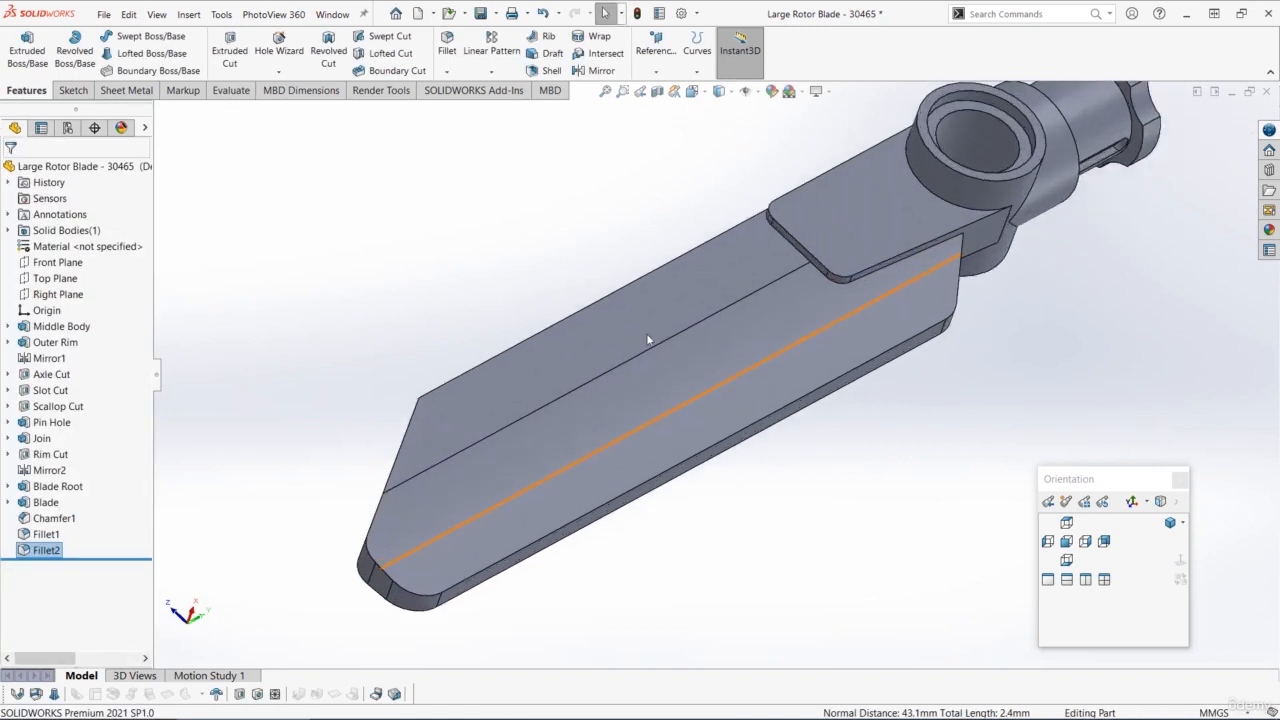
middle_drag(646, 335, 399, 171)
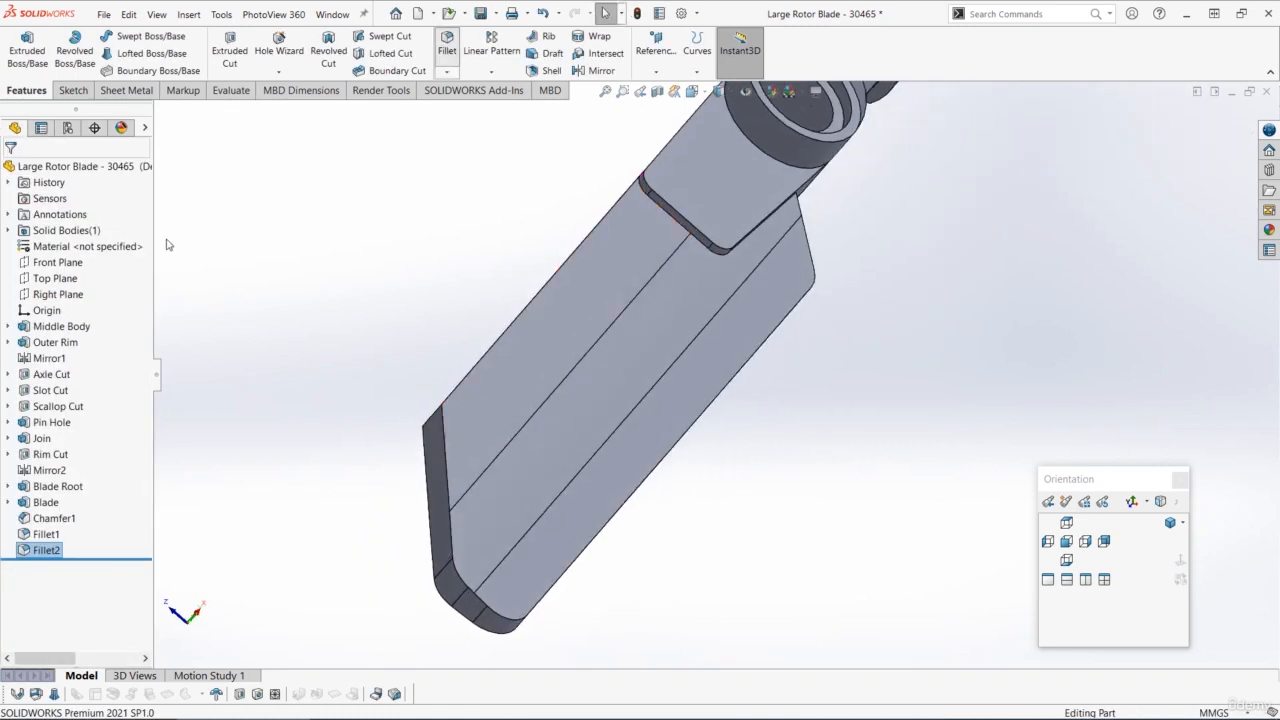
key(Return)
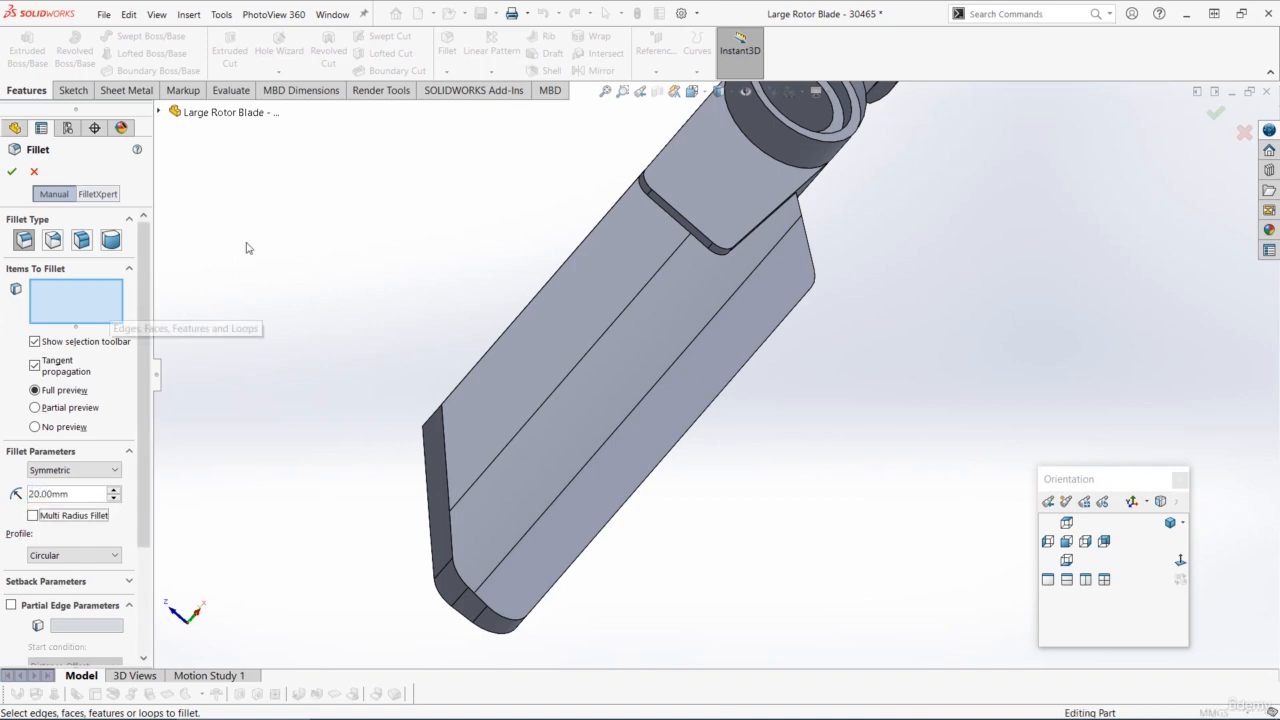
click(433, 424)
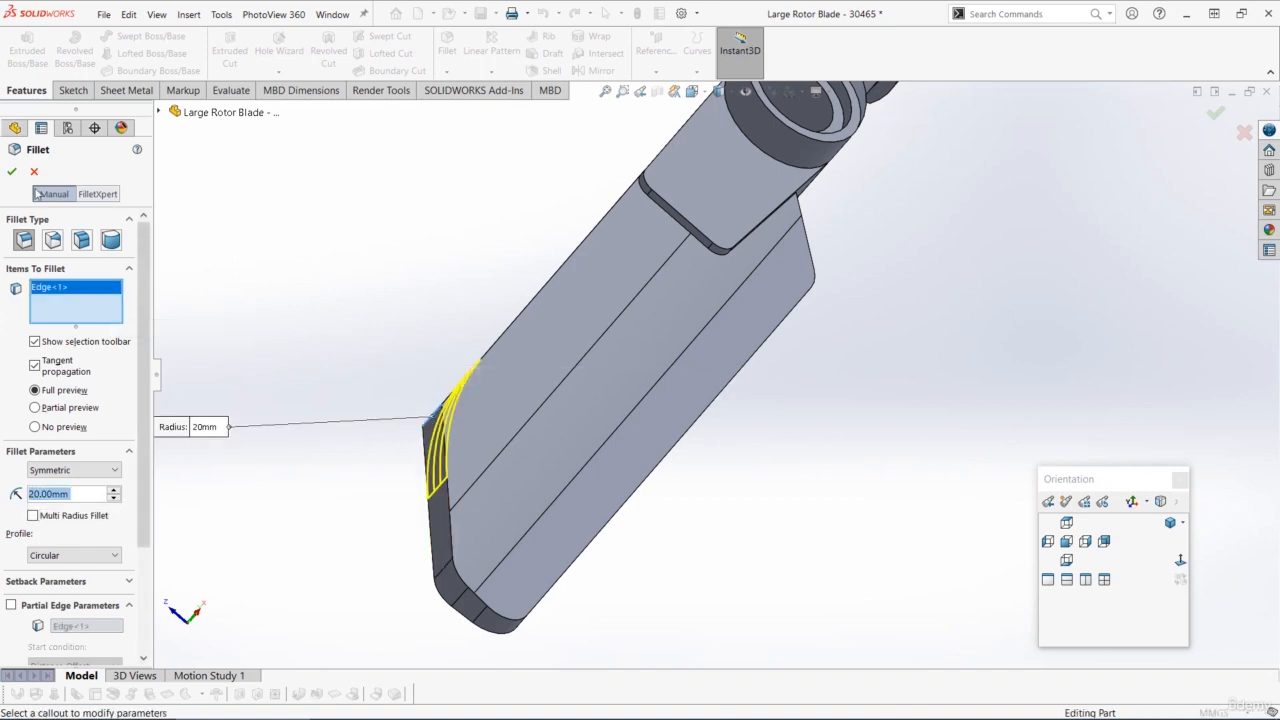
key(Return)
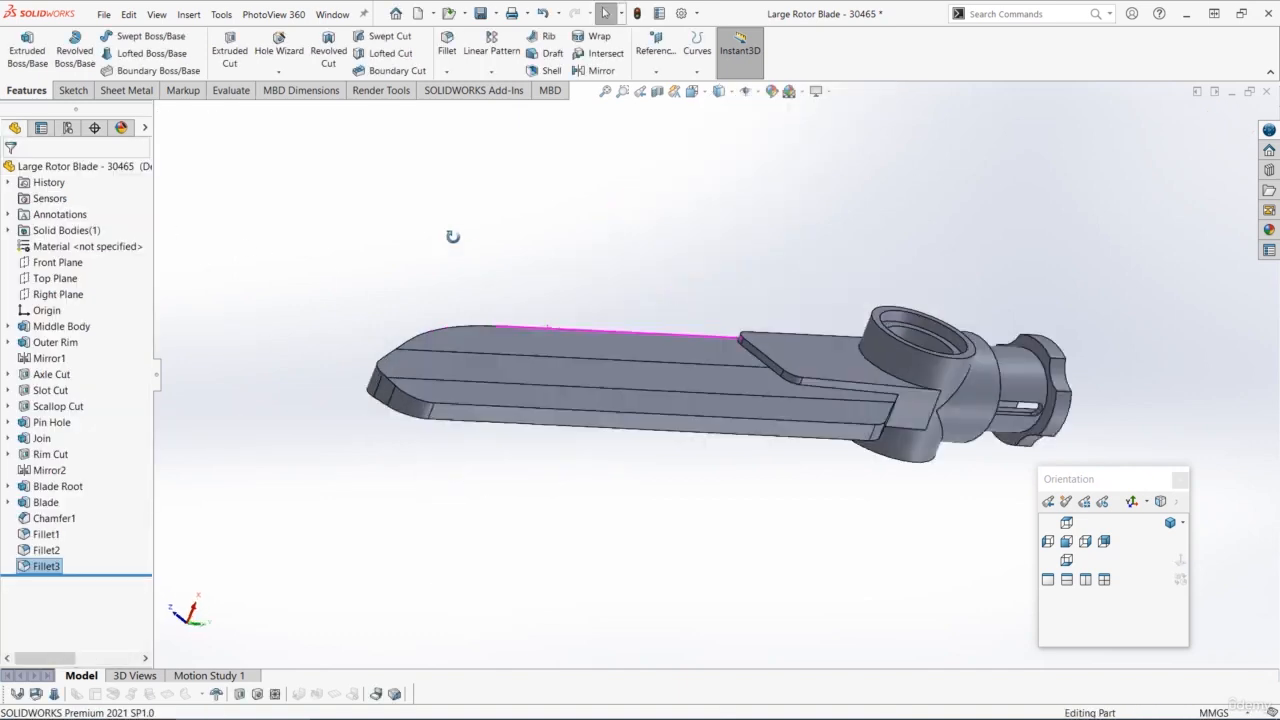
Round the blade's outer perimeter edges on both faces with a 0.5 mm fillet, using tangent propagation.
middle_drag(452, 236, 474, 337)
click(446, 52)
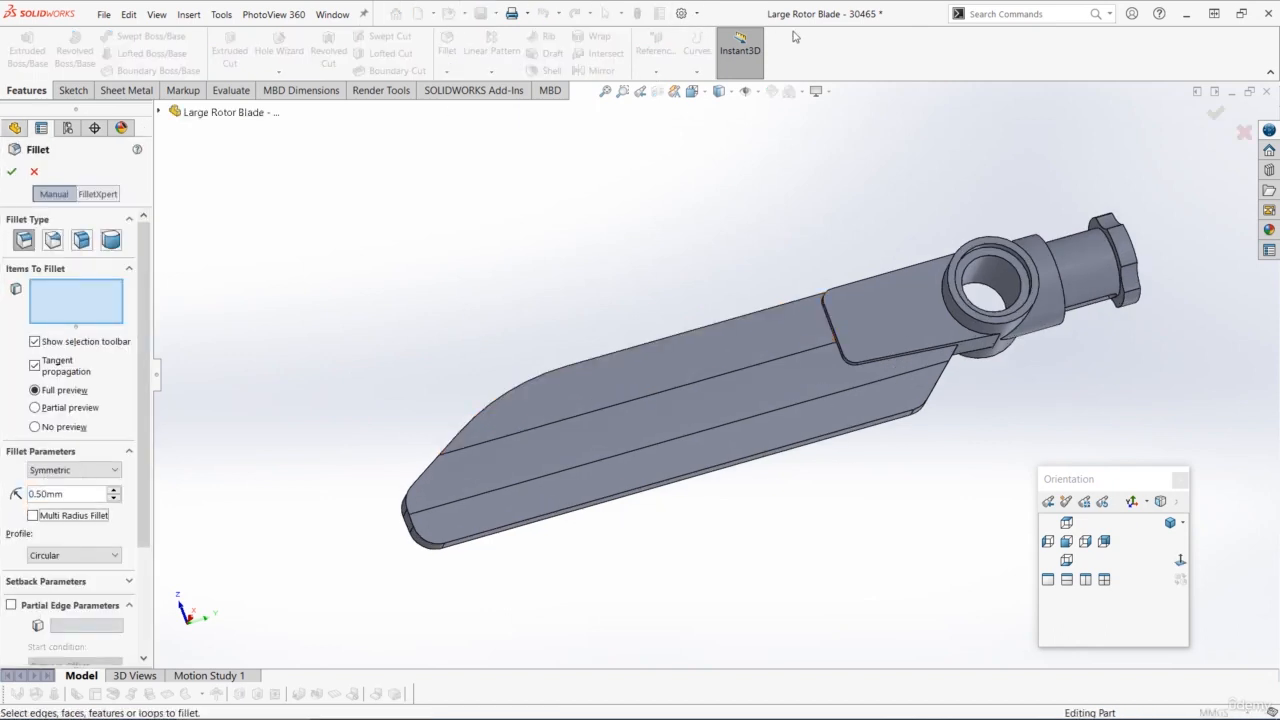
middle_drag(575, 216, 646, 223)
click(565, 410)
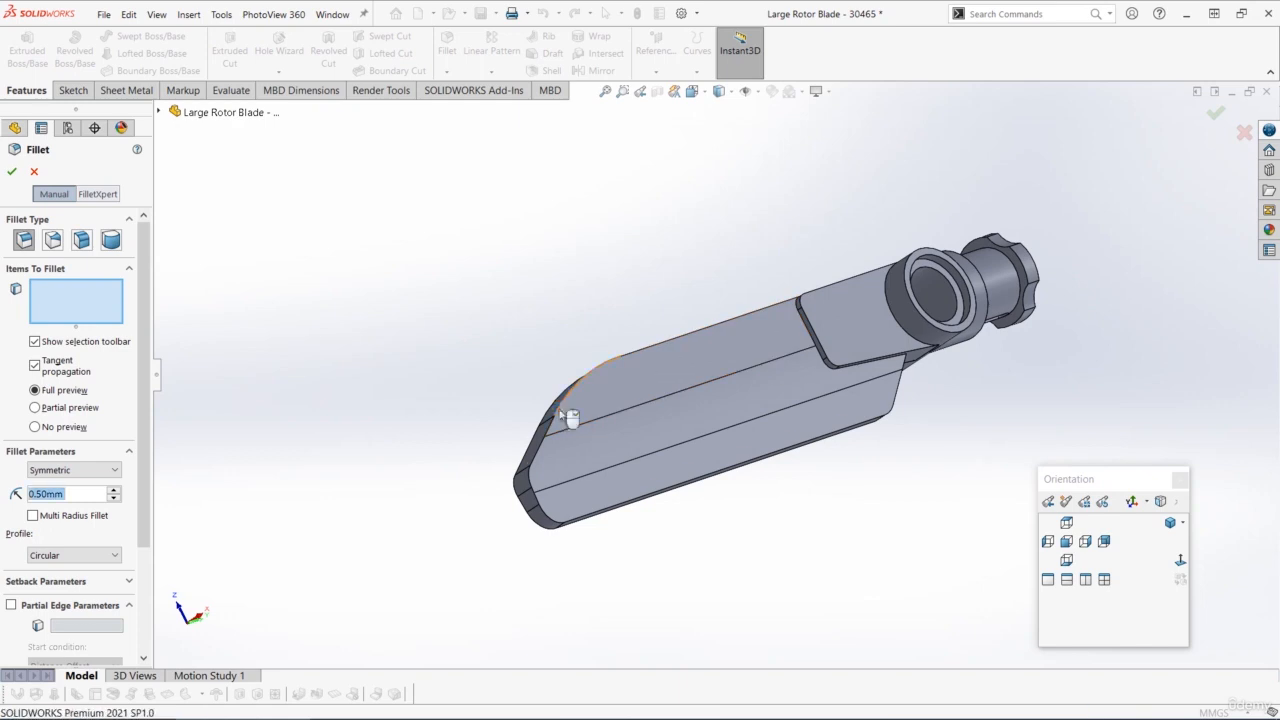
click(528, 458)
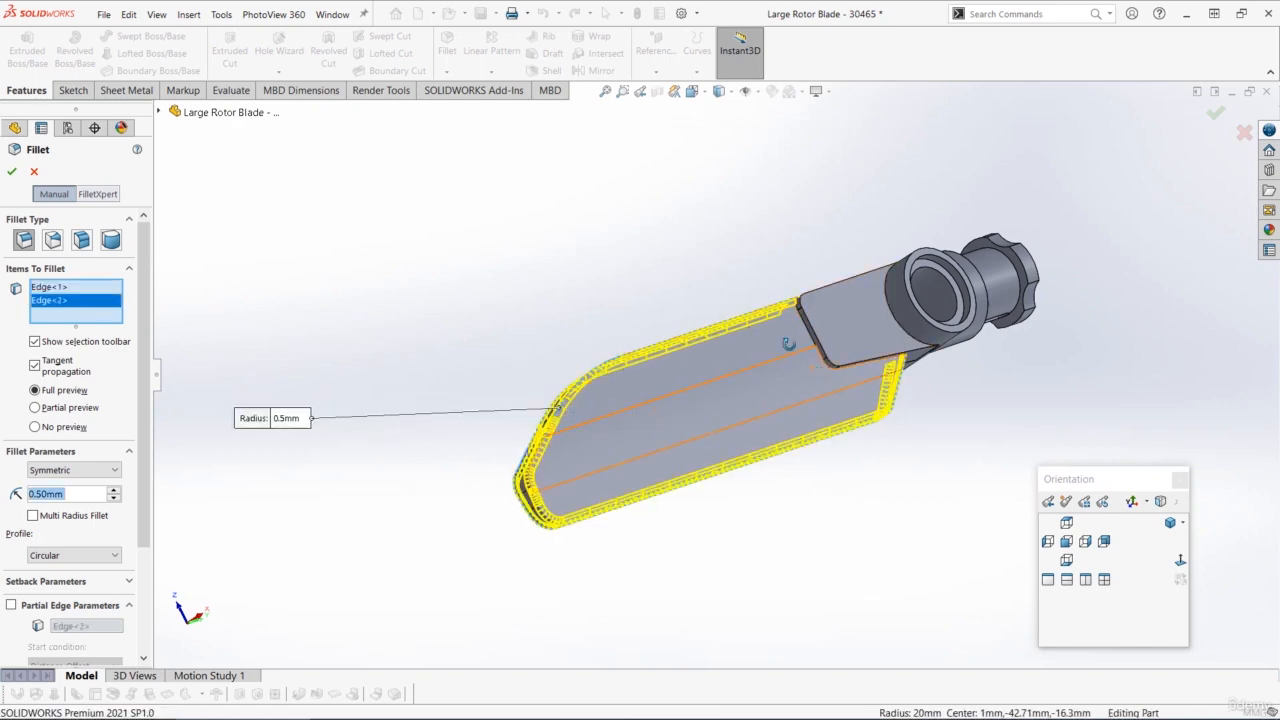
middle_drag(810, 376, 859, 378)
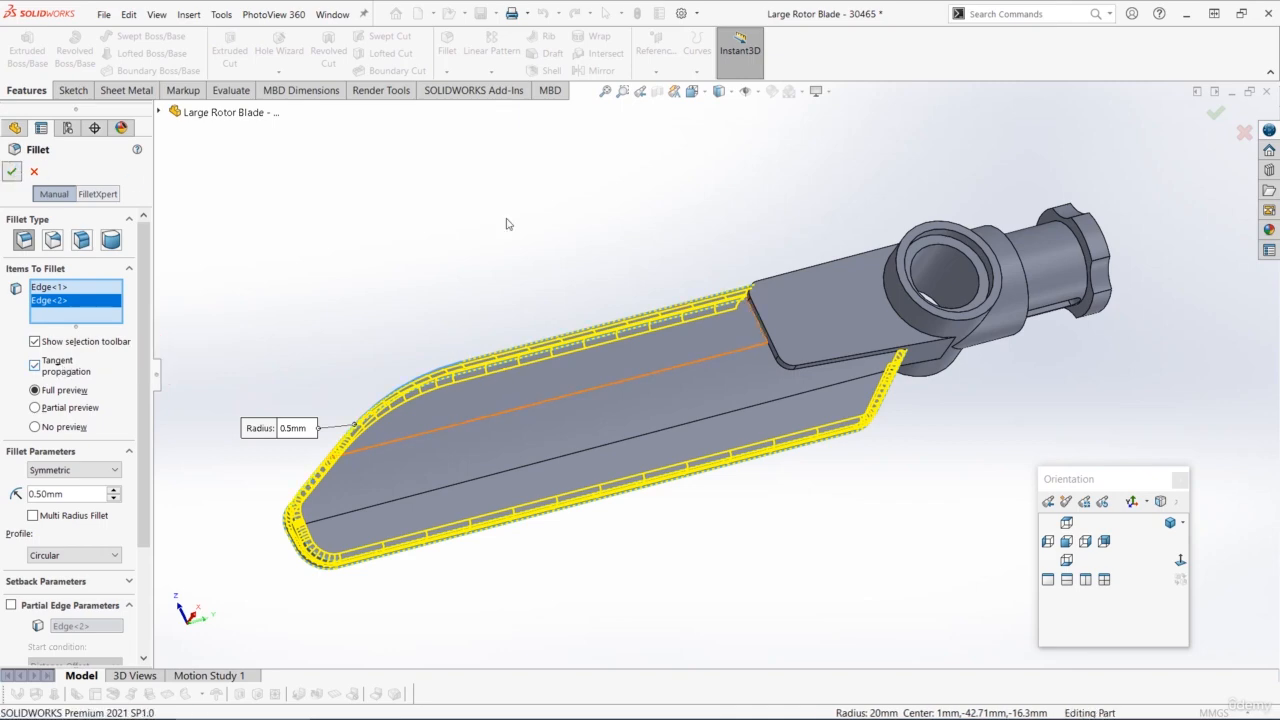
middle_drag(757, 263, 674, 245)
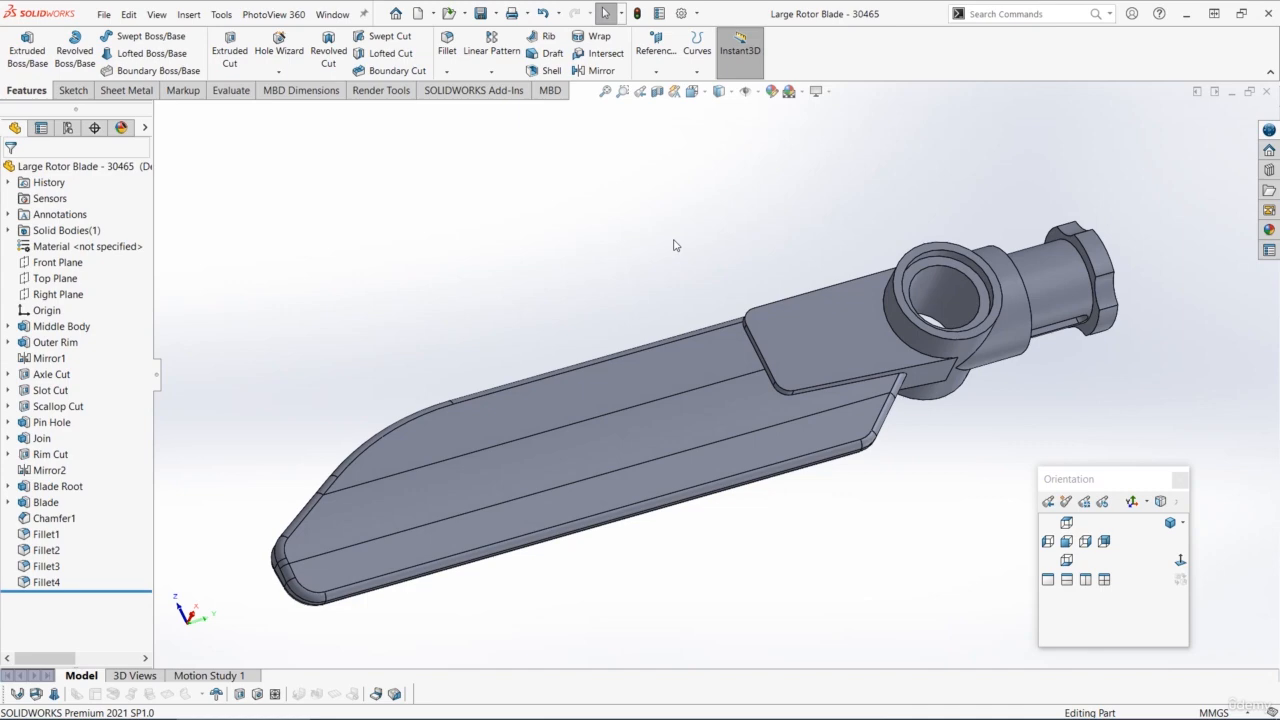